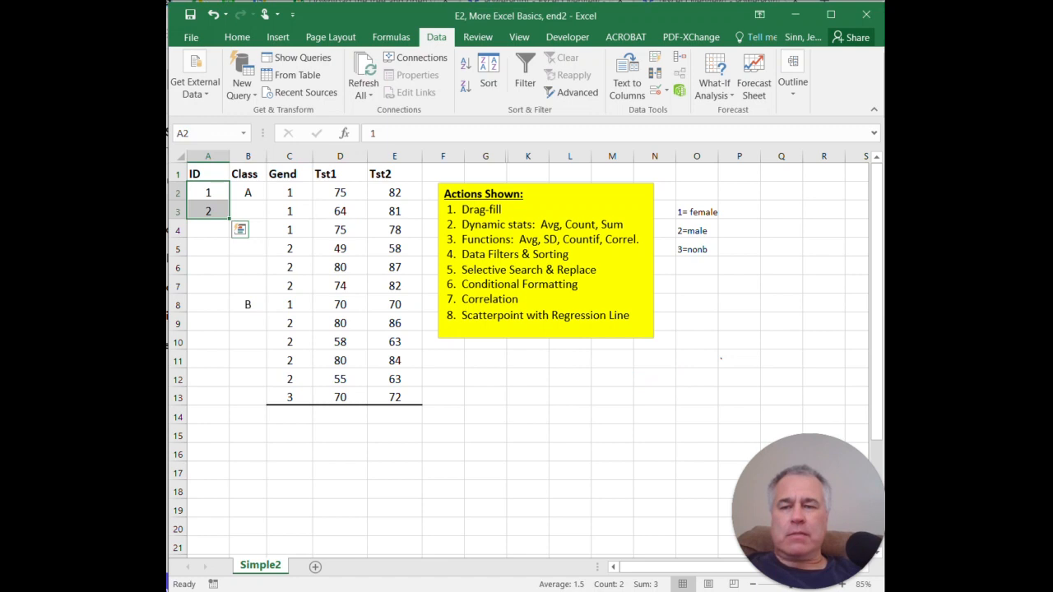
- Fill the ID series down to 12 and fill Class with A in rows 2–7 and B in rows 8–13
{"action": "left_click_drag", "start_coordinate": [229, 220], "coordinate": [229, 398]}
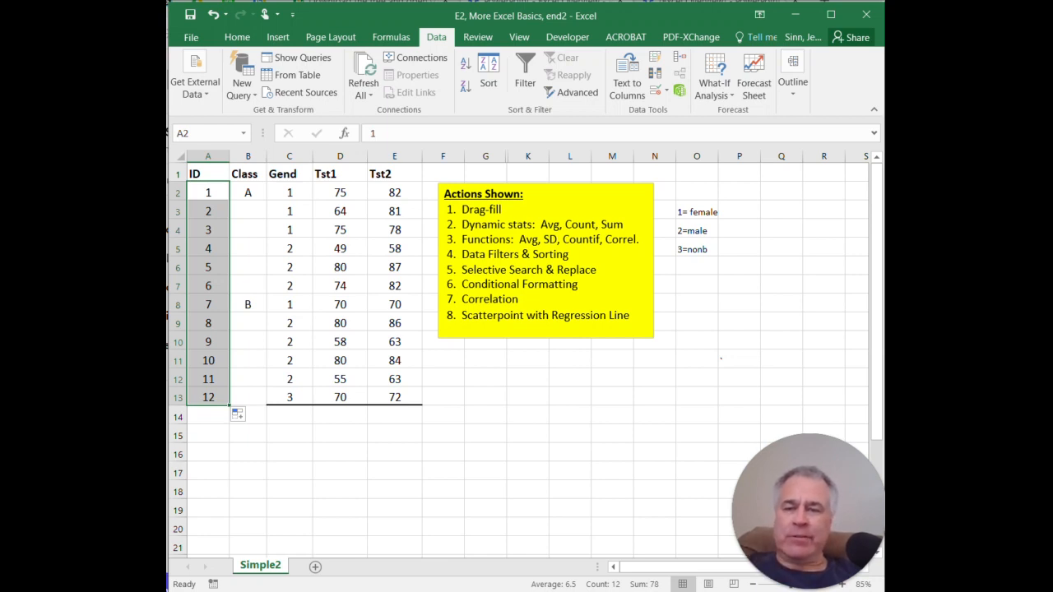
{"action": "left_click", "coordinate": [247, 192]}
{"action": "left_click_drag", "start_coordinate": [267, 200], "coordinate": [266, 403]}
{"action": "left_click", "coordinate": [248, 304]}
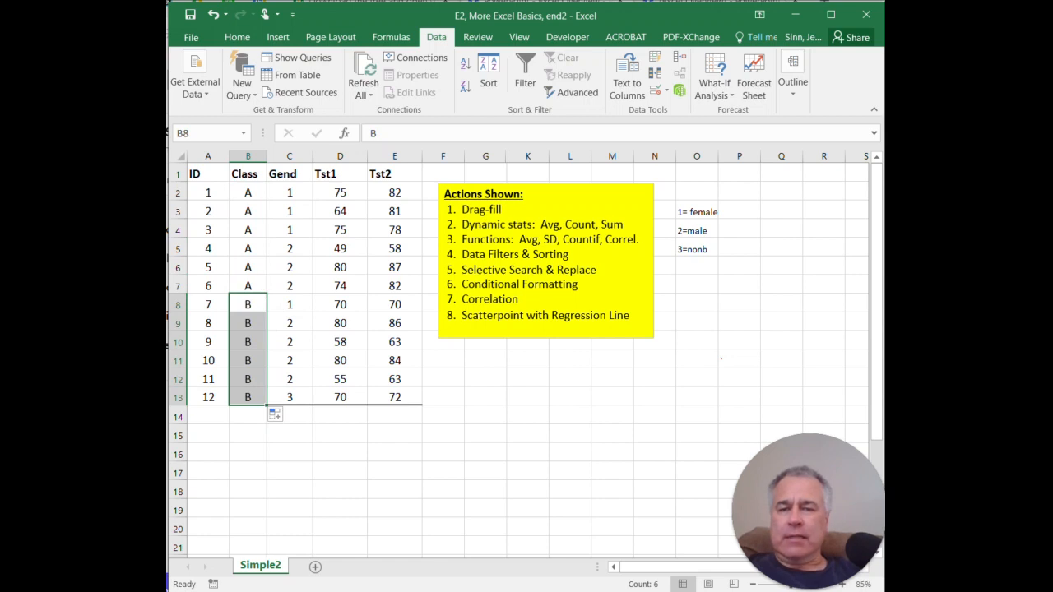
{"action": "left_click", "coordinate": [248, 452]}
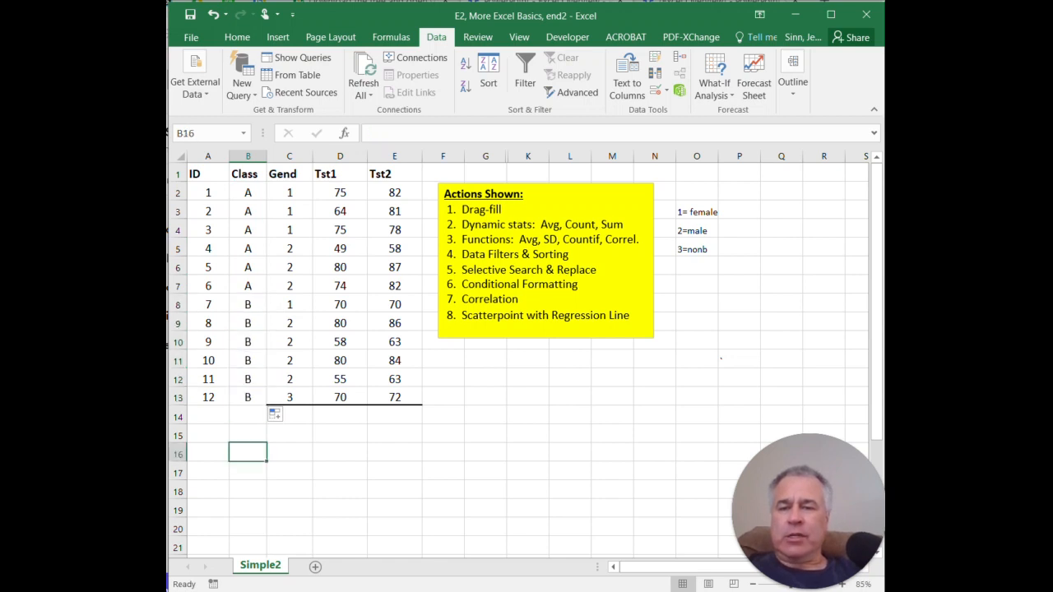
- Check the quick average, count and sum for all Gend values, the first six Tst1 scores and Tst2 cells E6:E10
{"action": "left_click", "coordinate": [248, 416]}
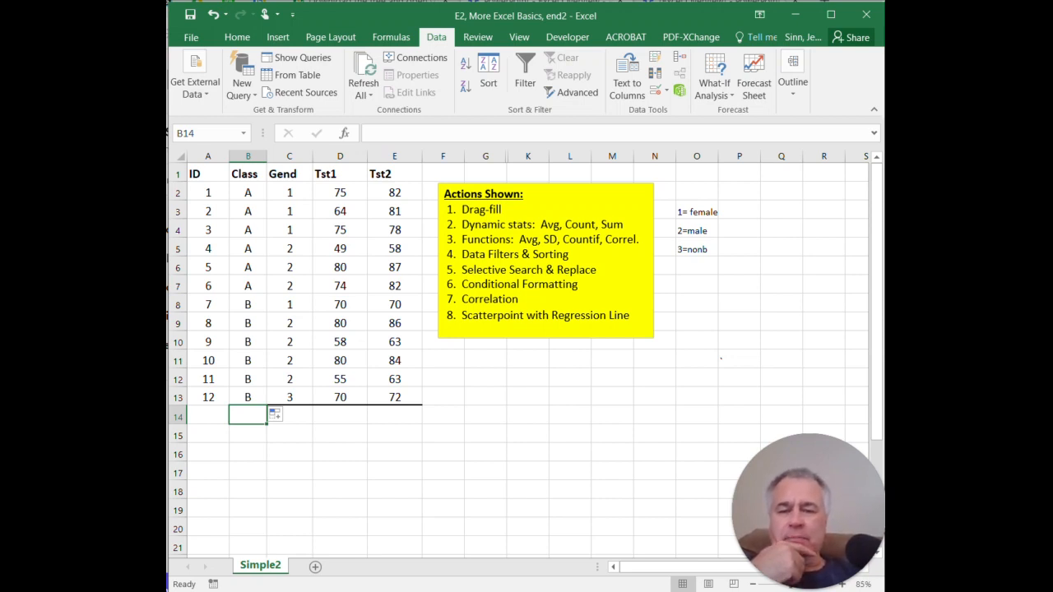
{"action": "left_click", "coordinate": [485, 527]}
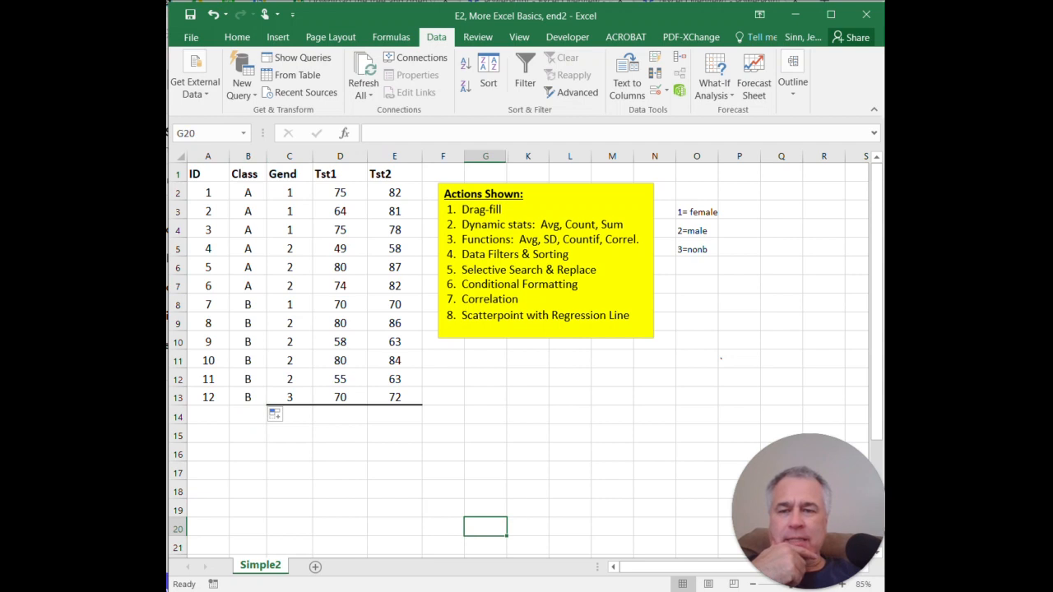
{"action": "left_click_drag", "start_coordinate": [290, 193], "coordinate": [290, 397]}
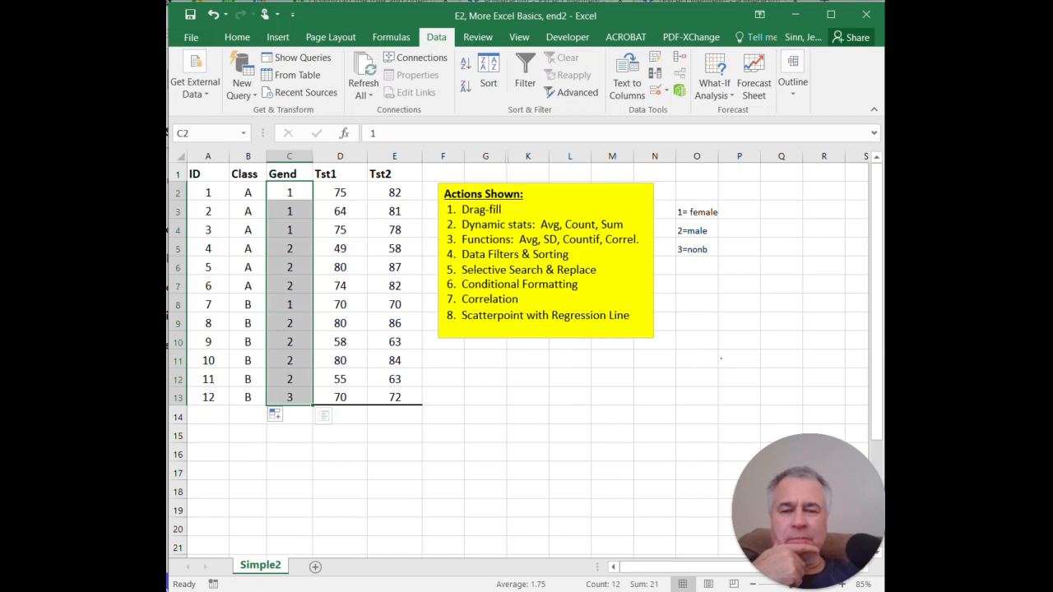
{"action": "left_click_drag", "start_coordinate": [340, 192], "coordinate": [339, 285]}
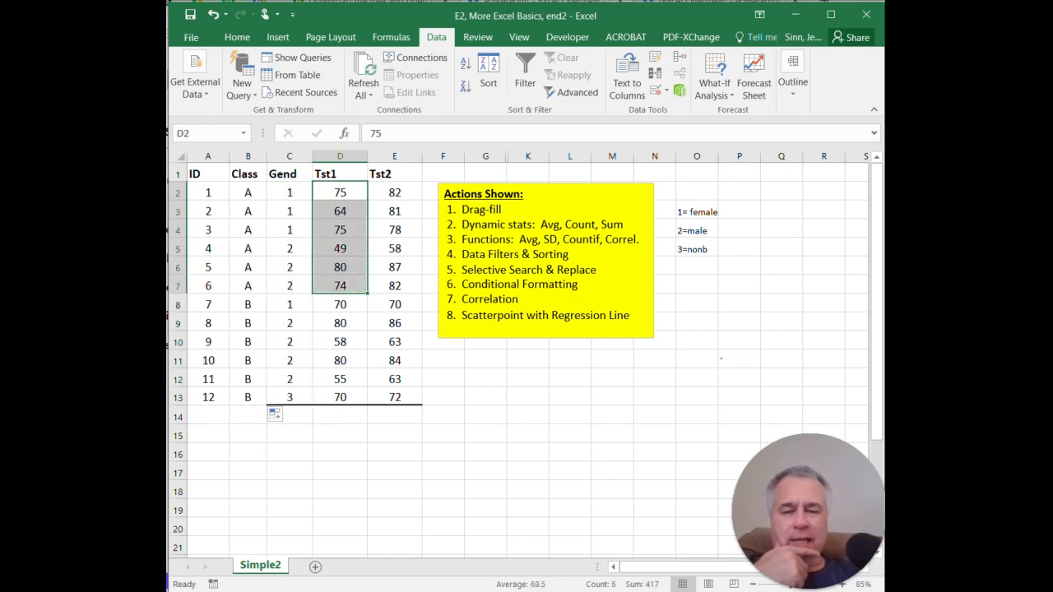
{"action": "left_click_drag", "start_coordinate": [394, 267], "coordinate": [395, 342]}
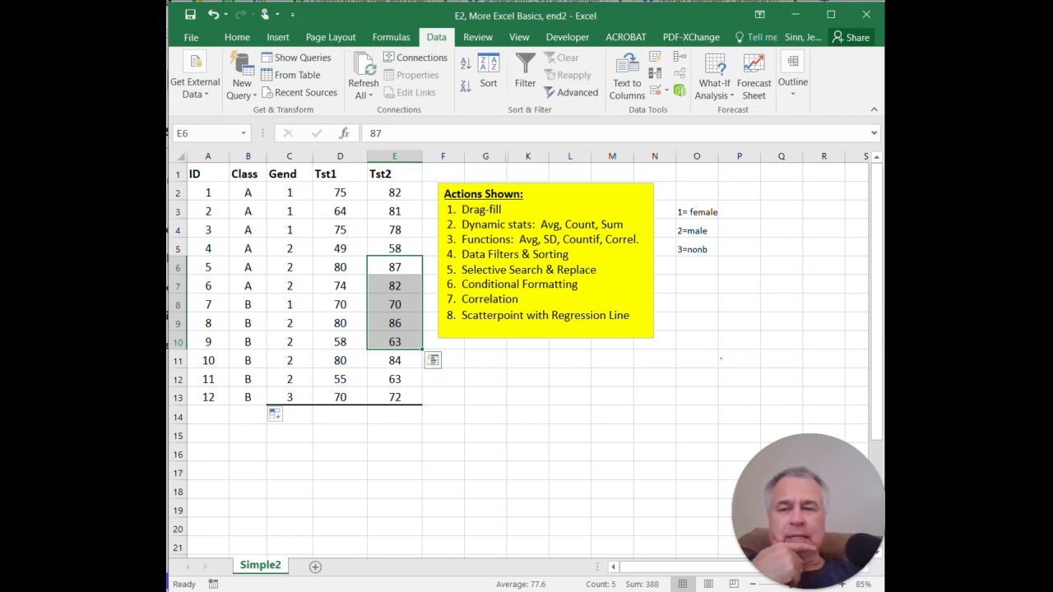
{"action": "left_click", "coordinate": [394, 452]}
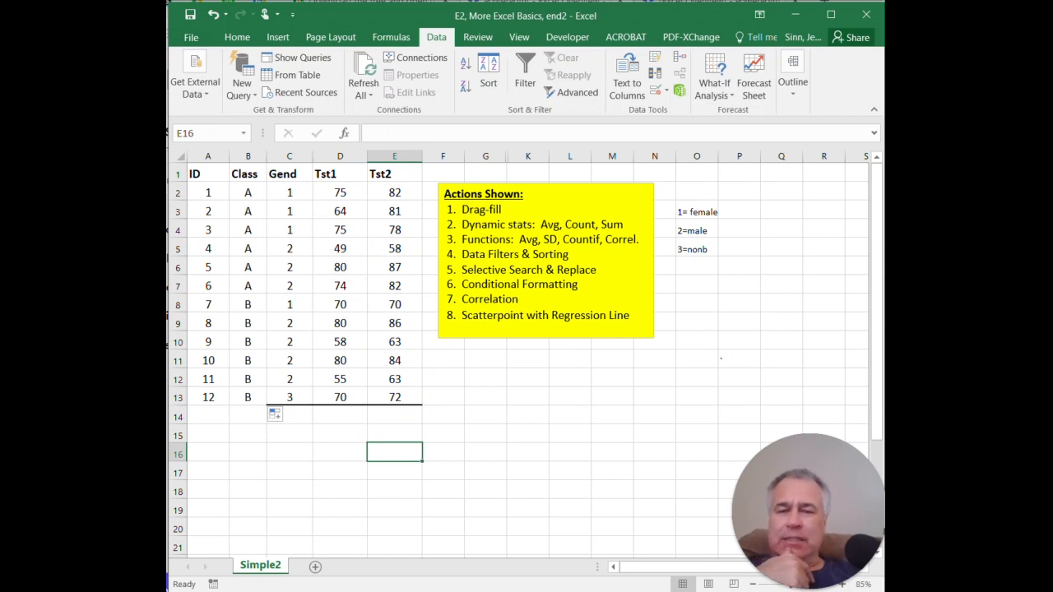
{"action": "left_click", "coordinate": [486, 239]}
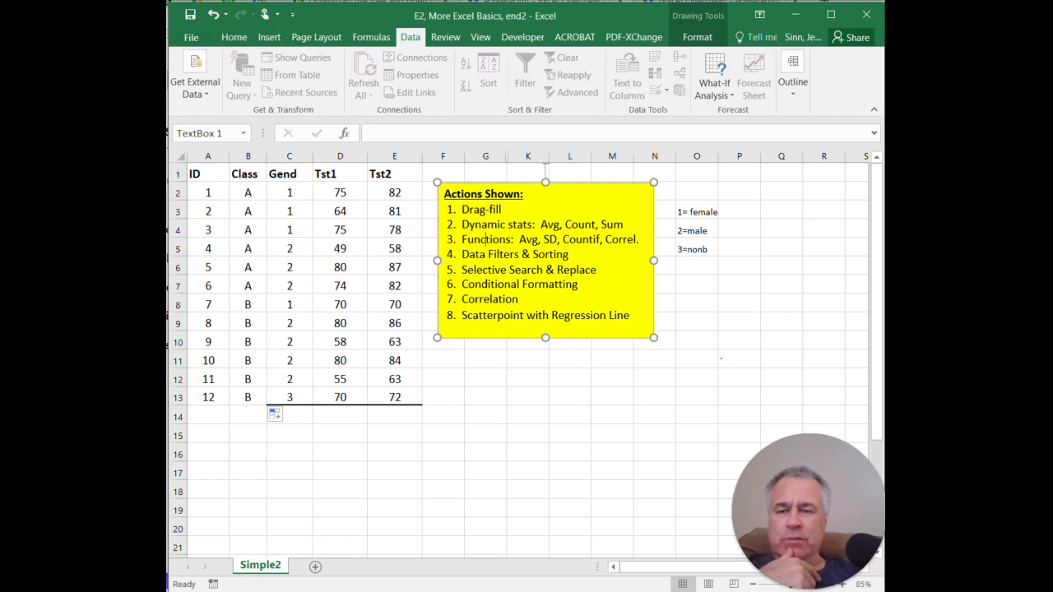
- Enter the row labels Mean, SD and n in cells B14 to B16 below the Class data
{"action": "left_click", "coordinate": [284, 416]}
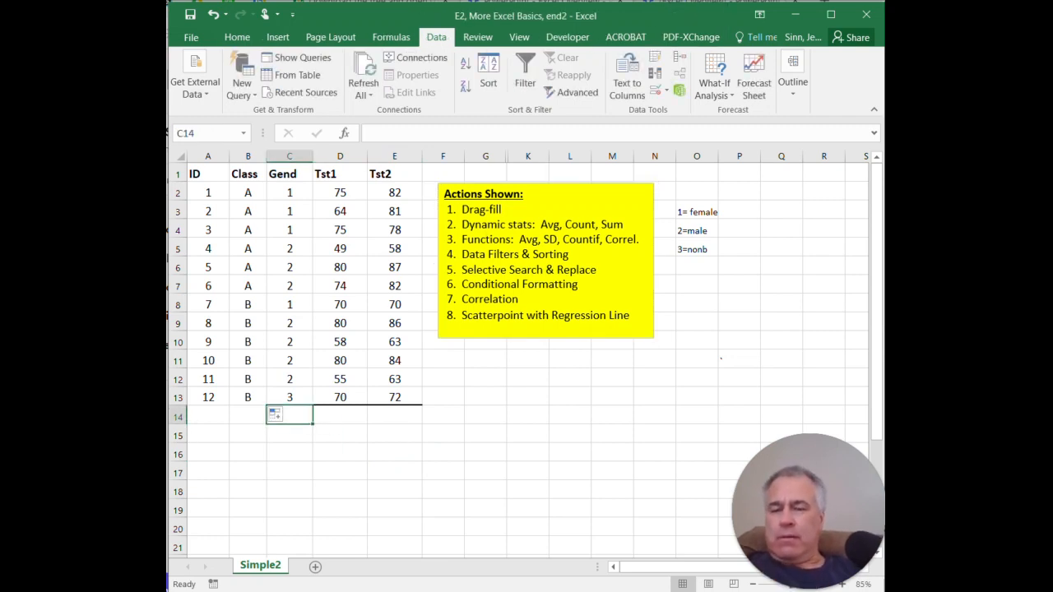
{"action": "left_click", "coordinate": [247, 416]}
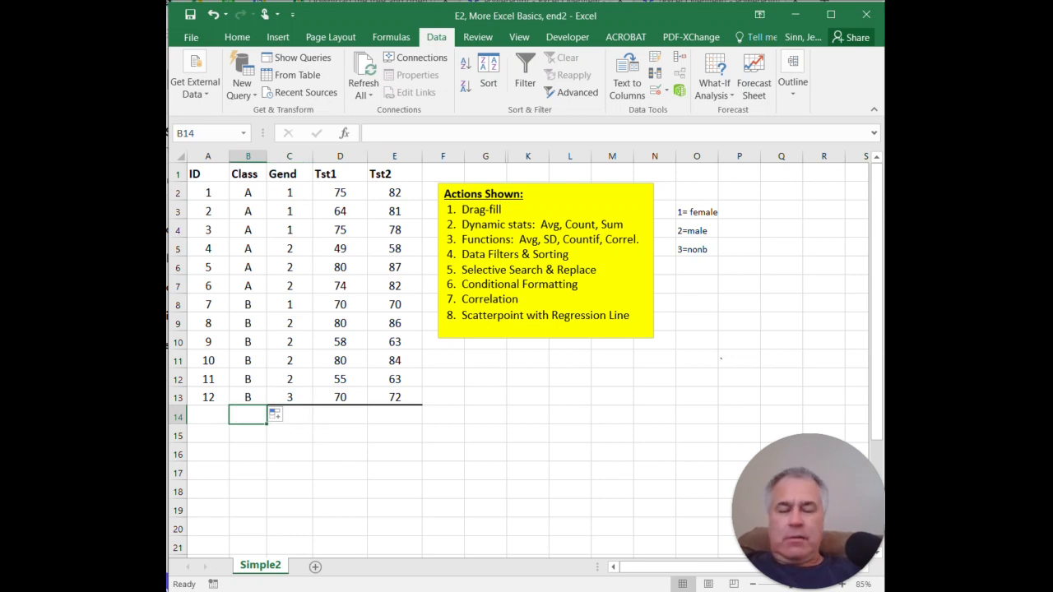
{"action": "type", "text": "Mean"}
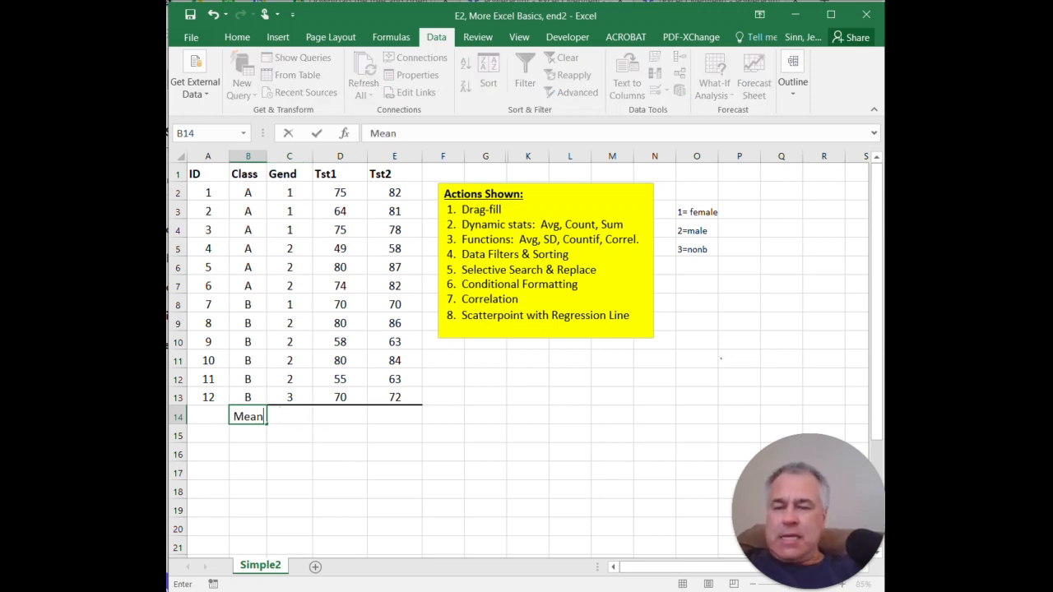
{"action": "key", "text": "Return"}
{"action": "type", "text": "SD"}
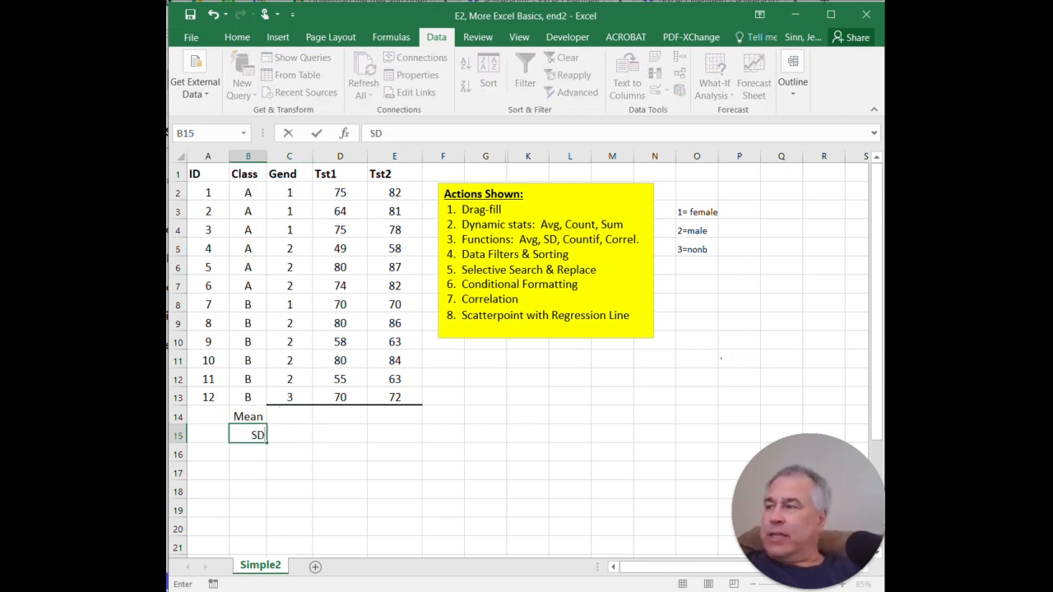
{"action": "key", "text": "Return"}
{"action": "type", "text": "n"}
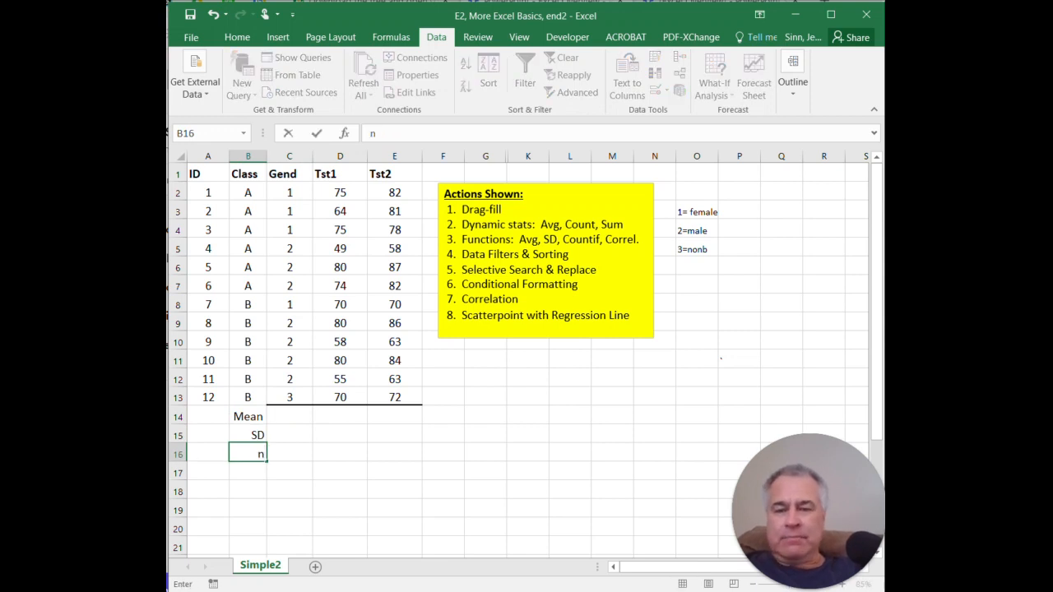
{"action": "key", "text": "Up"}
{"action": "key", "text": "Up"}
- Calculate the Tst1 mean in D14 with an AVERAGE formula over D2:D13
{"action": "left_click", "coordinate": [289, 416]}
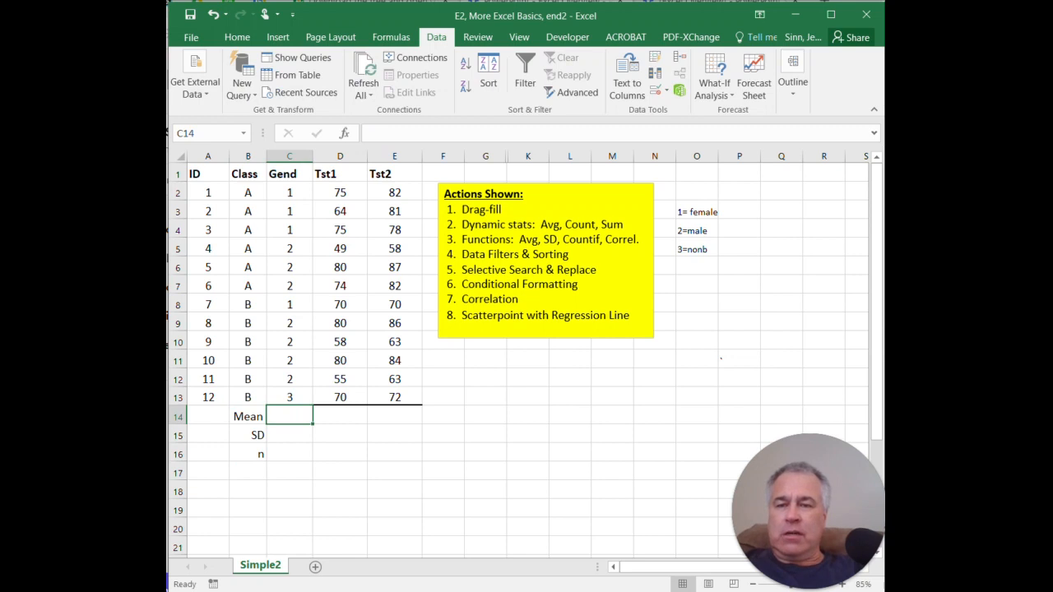
{"action": "left_click", "coordinate": [340, 416]}
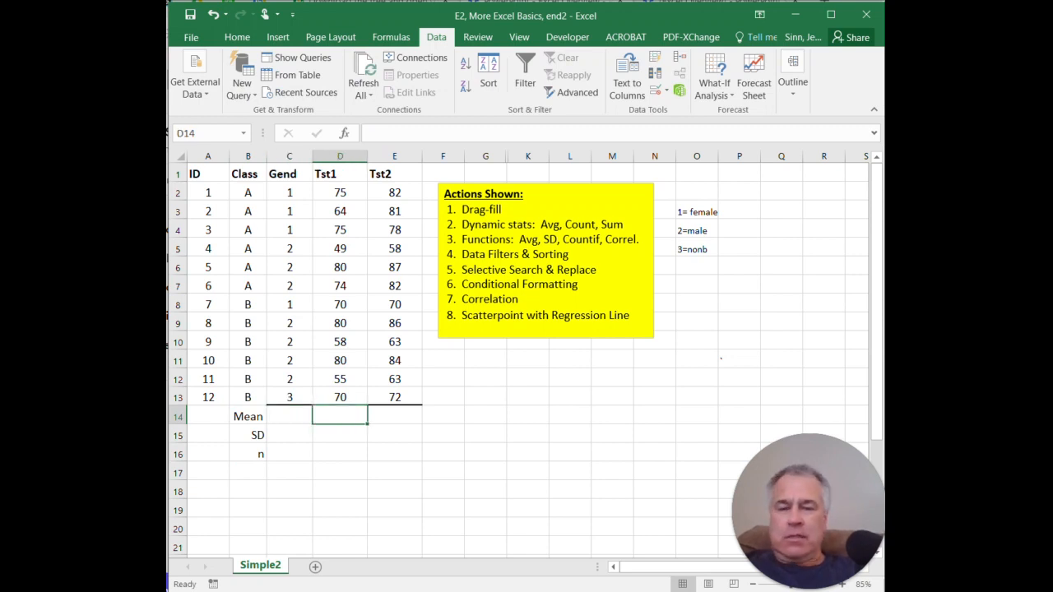
{"action": "type", "text": "="}
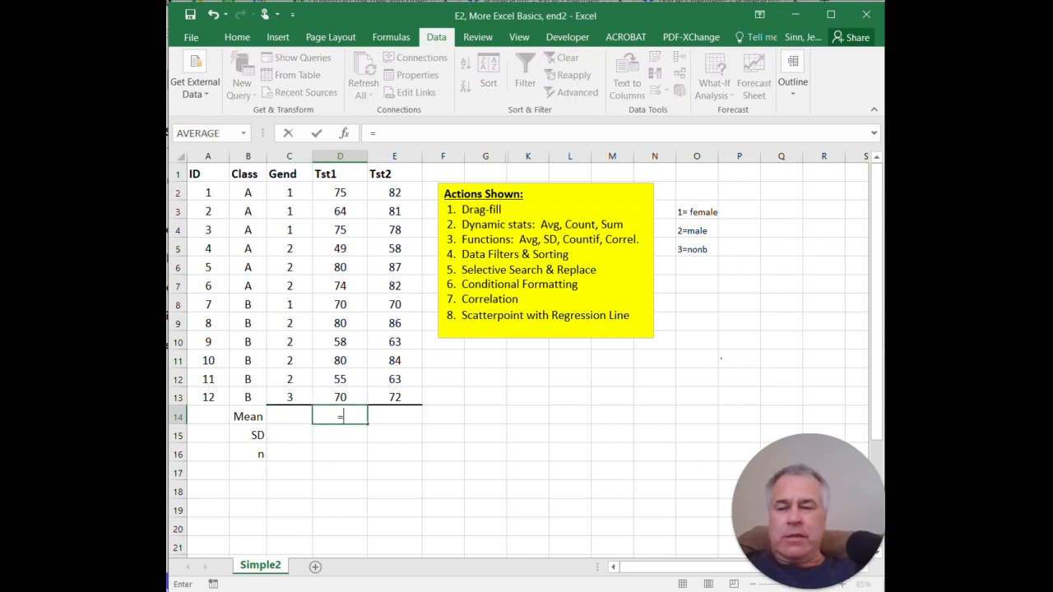
{"action": "type", "text": "average("}
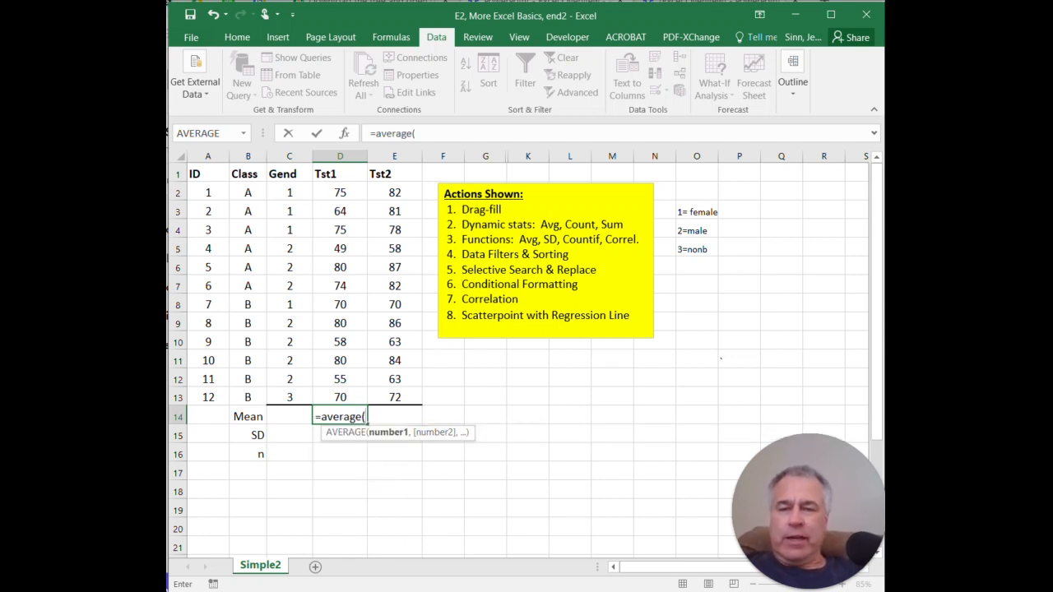
{"action": "left_click_drag", "start_coordinate": [340, 192], "coordinate": [340, 417]}
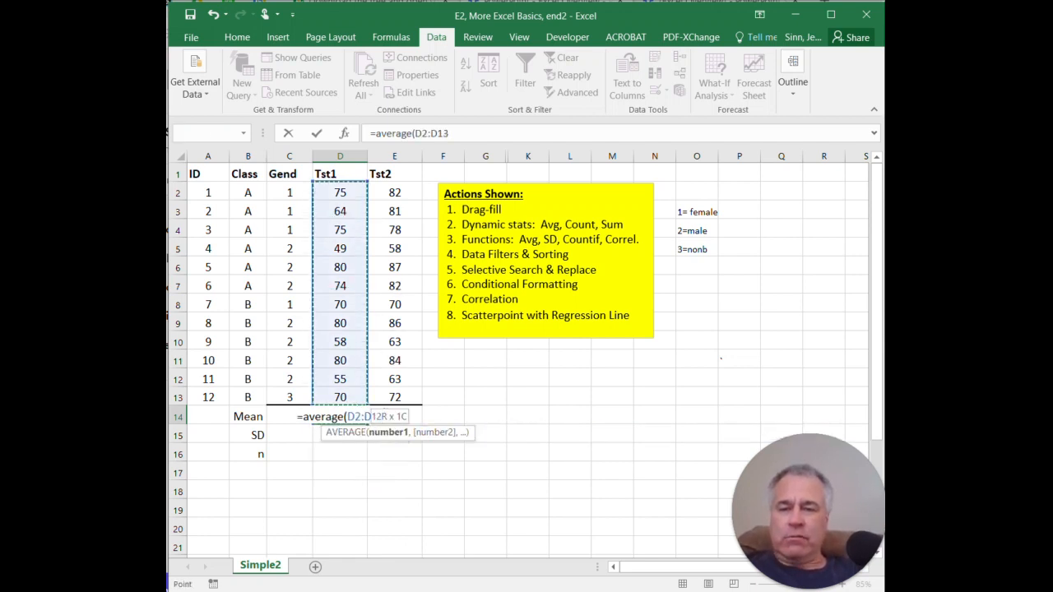
{"action": "key", "text": "Return"}
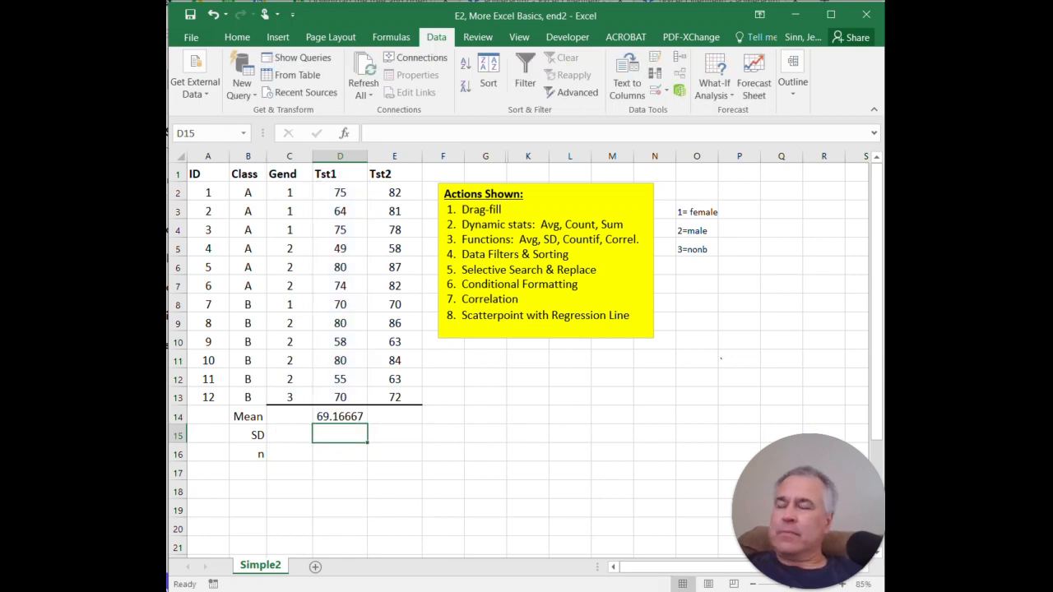
- Copy the mean formula from D14 across to E14 for the Tst2 scores
{"action": "left_click", "coordinate": [395, 416]}
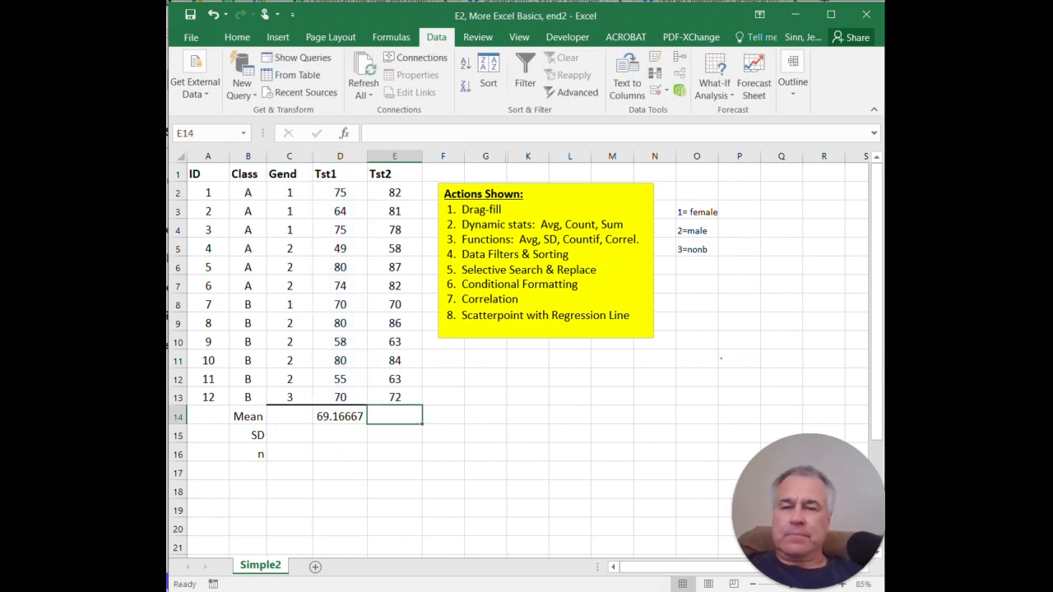
{"action": "left_click", "coordinate": [339, 416]}
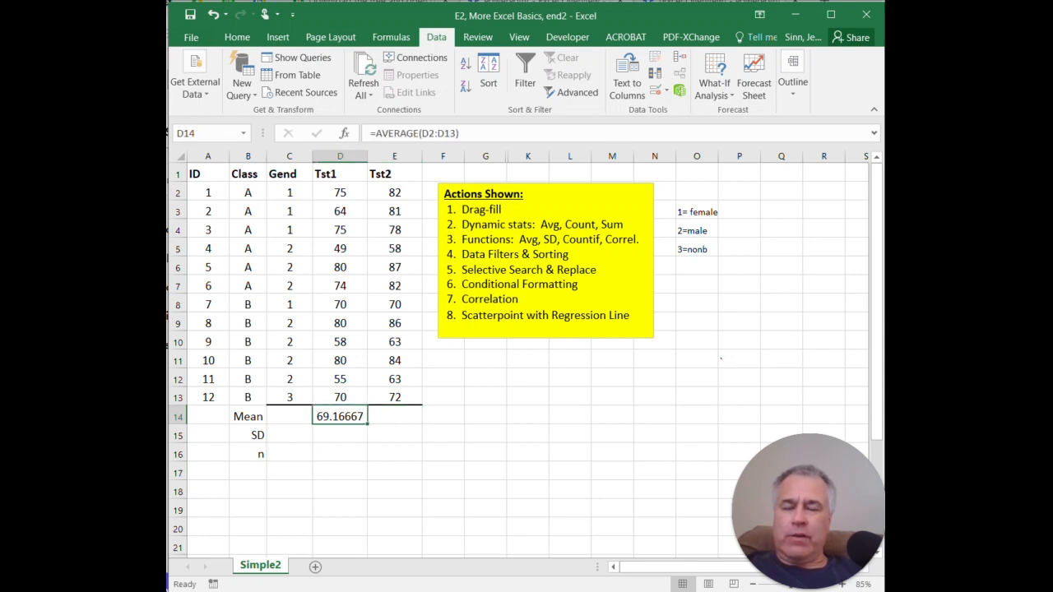
{"action": "left_click_drag", "start_coordinate": [366, 425], "coordinate": [411, 420]}
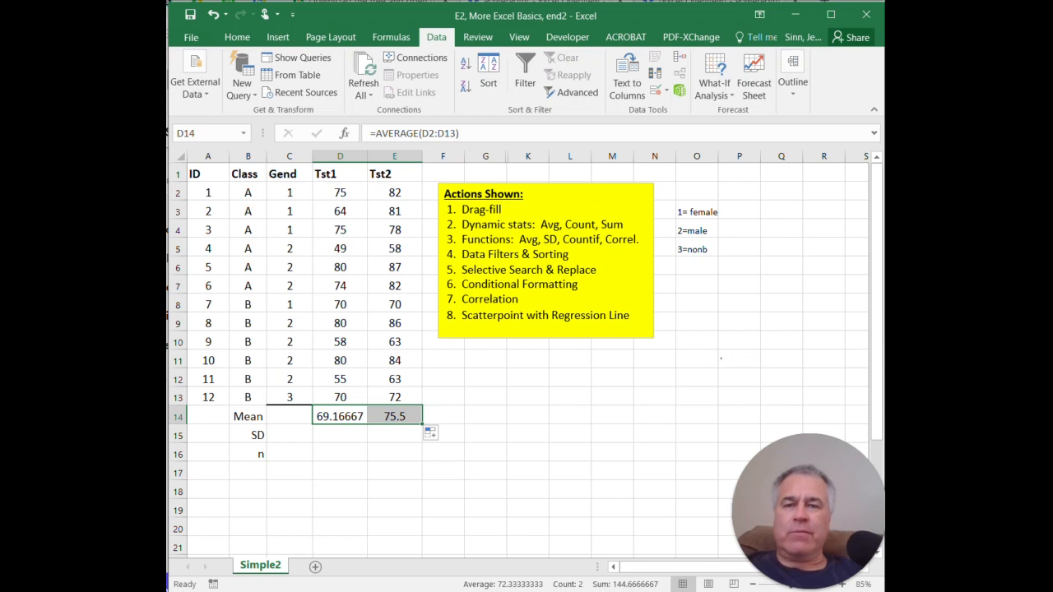
- Format the Tst1 and Tst2 means in D14:E14 to show one decimal place
{"action": "left_click", "coordinate": [237, 37]}
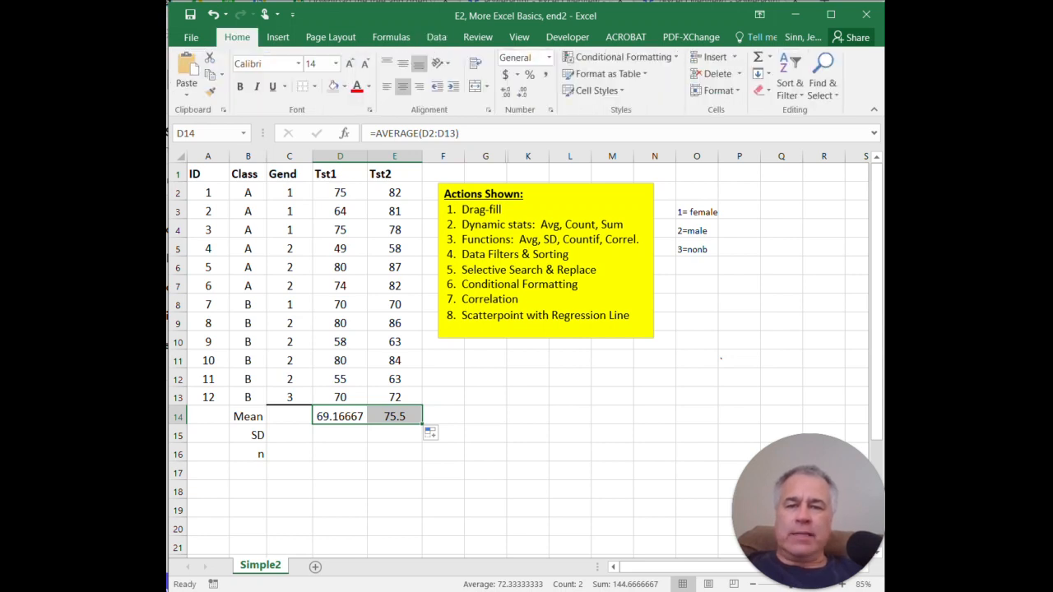
{"action": "left_click", "coordinate": [340, 416]}
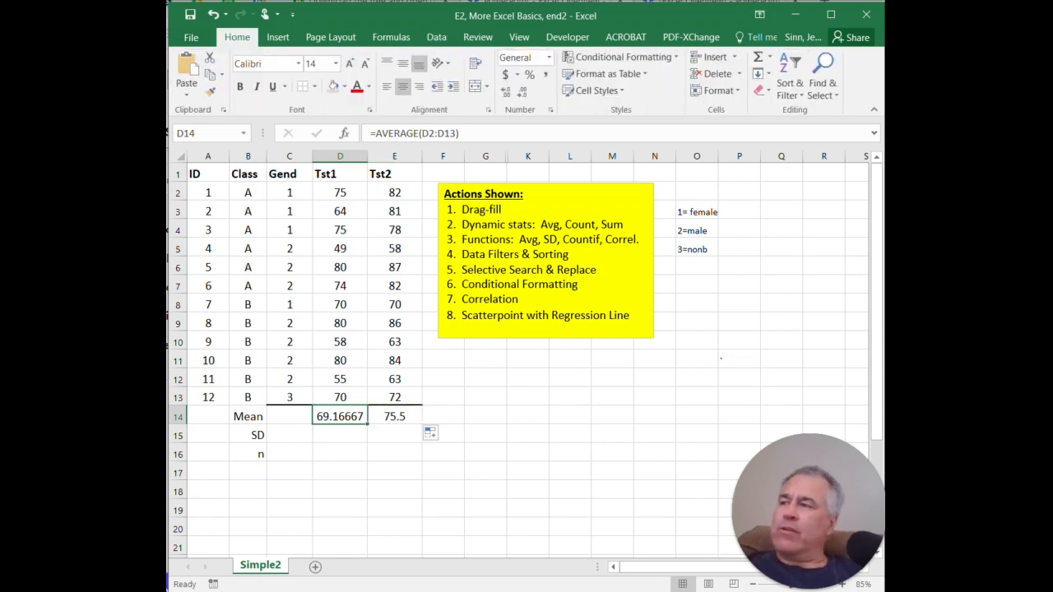
{"action": "left_click_drag", "start_coordinate": [339, 416], "coordinate": [395, 416]}
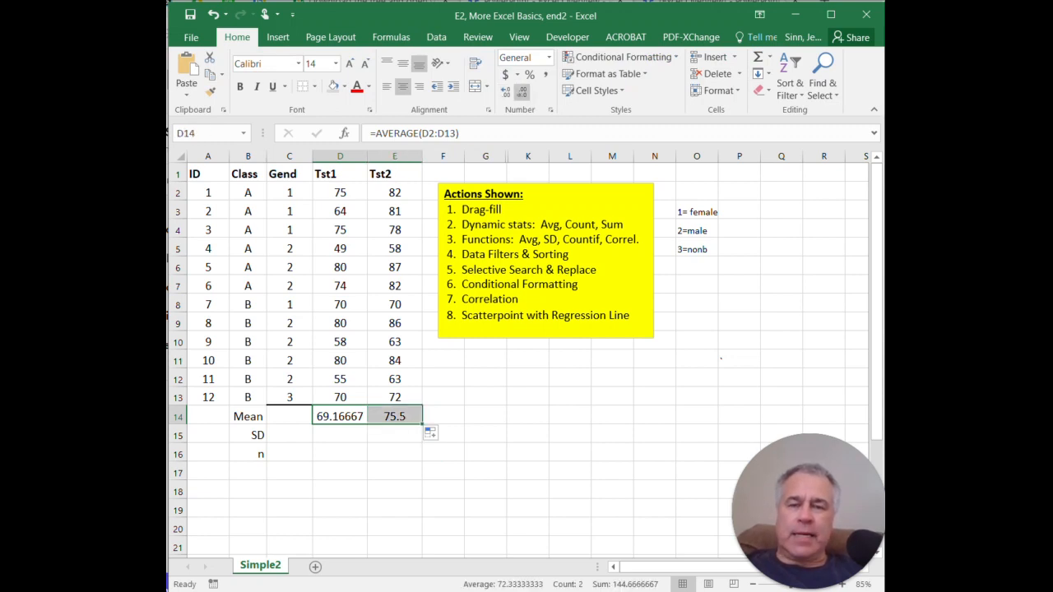
{"action": "left_click", "coordinate": [522, 92]}
{"action": "left_click", "coordinate": [522, 92]}
{"action": "left_click", "coordinate": [522, 93]}
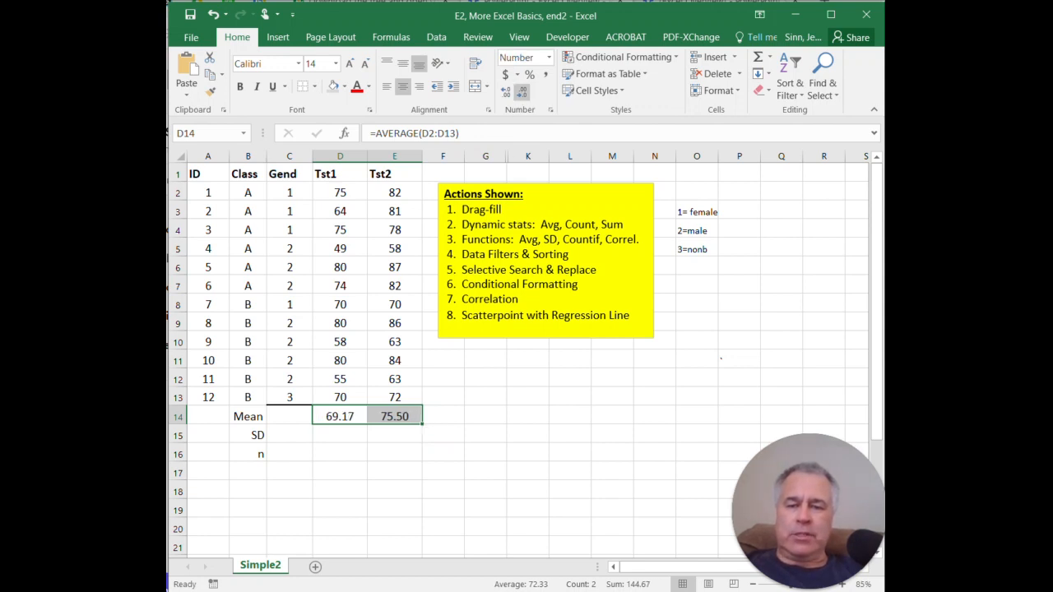
{"action": "left_click", "coordinate": [521, 92]}
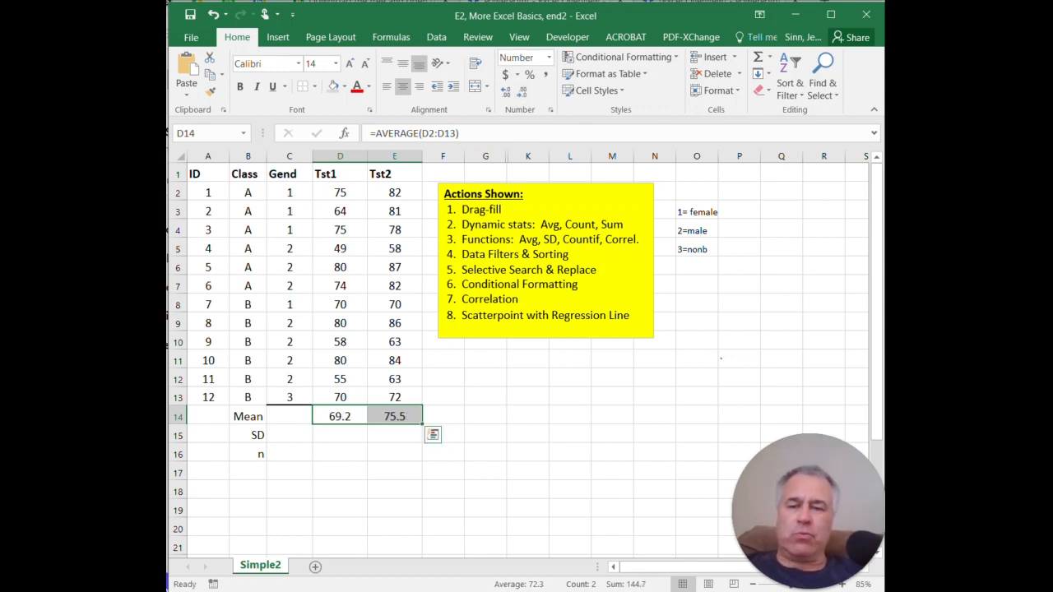
{"action": "left_click", "coordinate": [340, 471]}
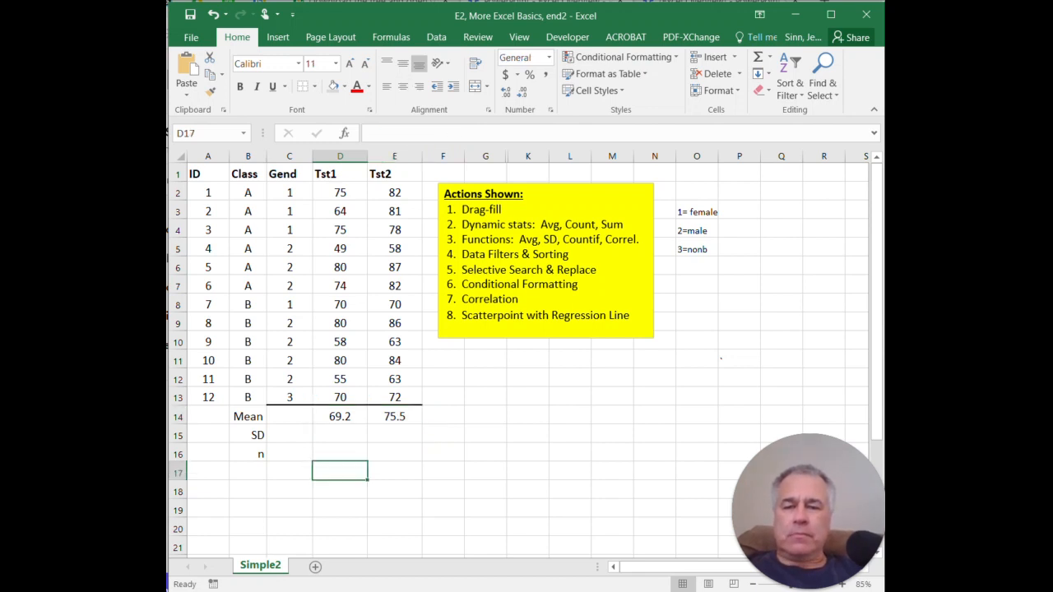
- Calculate the Tst1 standard deviation in D15 with STDEV.S over D2:D13 and copy the formula across to E15 for Tst2
{"action": "left_click", "coordinate": [340, 434]}
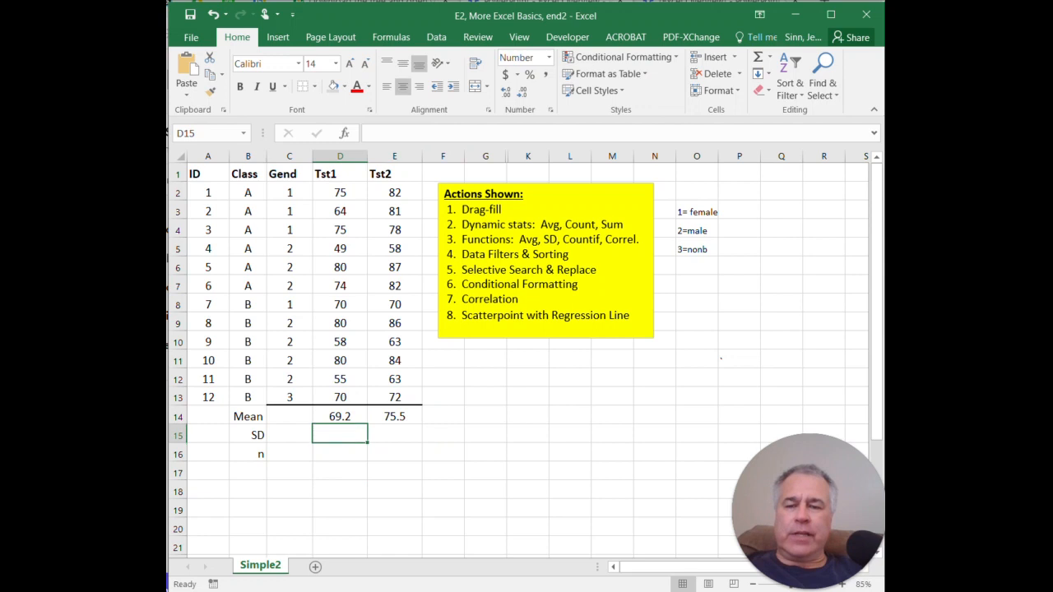
{"action": "type", "text": "=sted"}
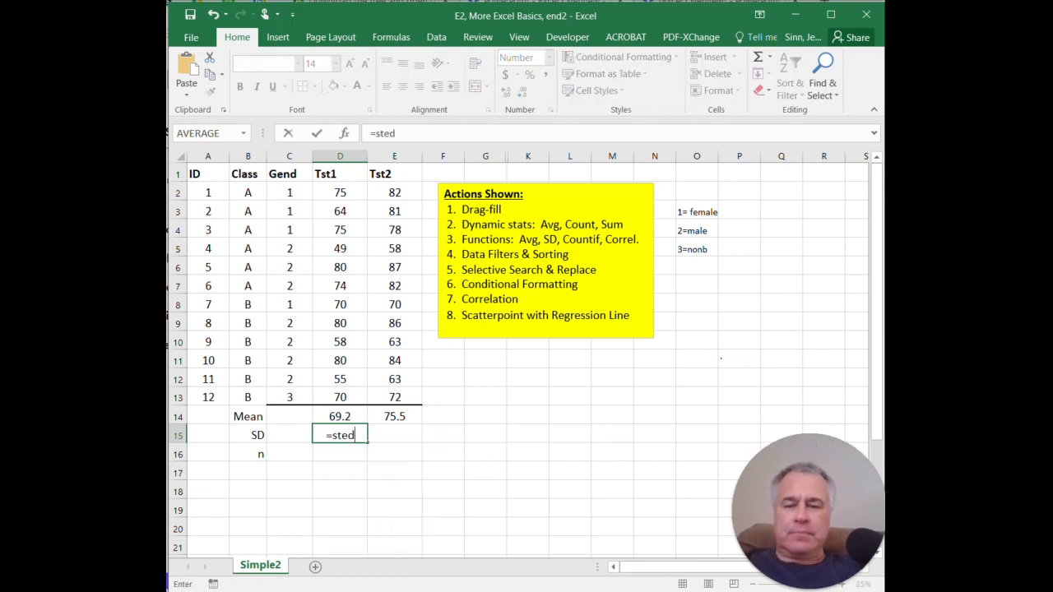
{"action": "type", "text": "ev"}
{"action": "key", "text": "BackSpace"}
{"action": "key", "text": "BackSpace"}
{"action": "key", "text": "BackSpace"}
{"action": "key", "text": "BackSpace"}
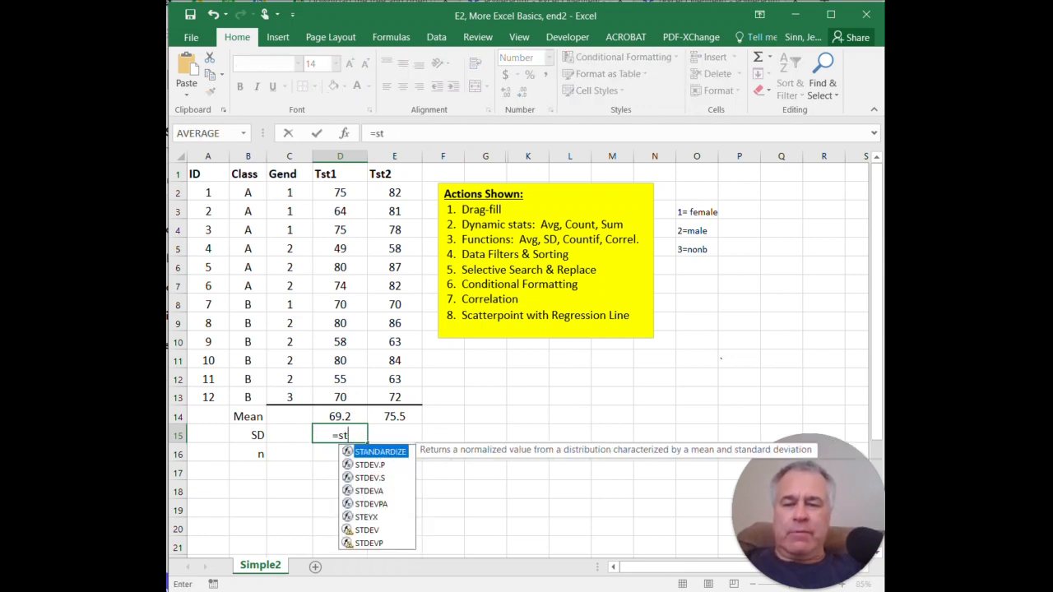
{"action": "type", "text": "dev."}
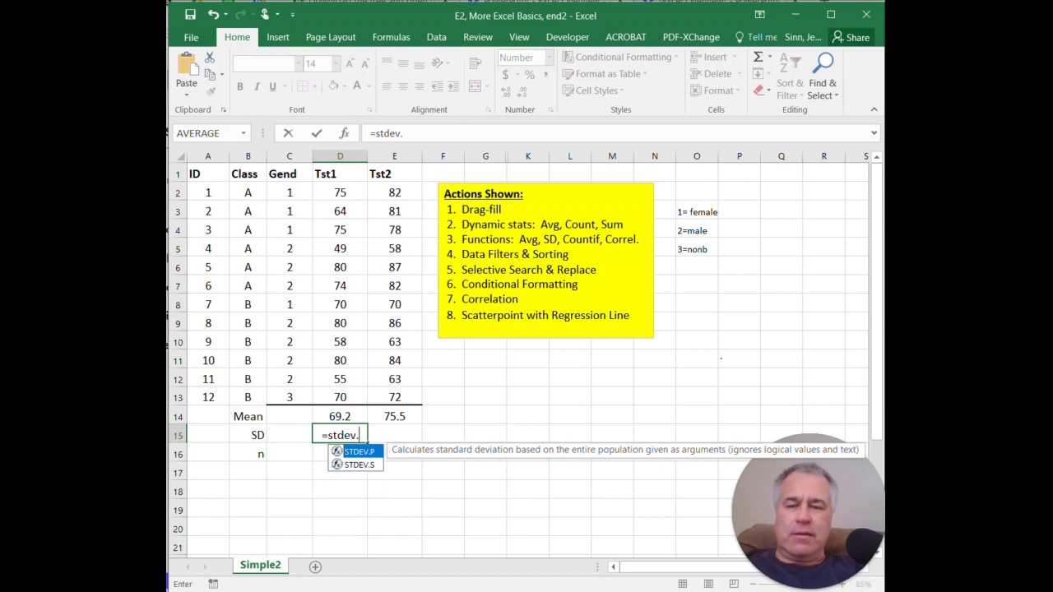
{"action": "type", "text": "s"}
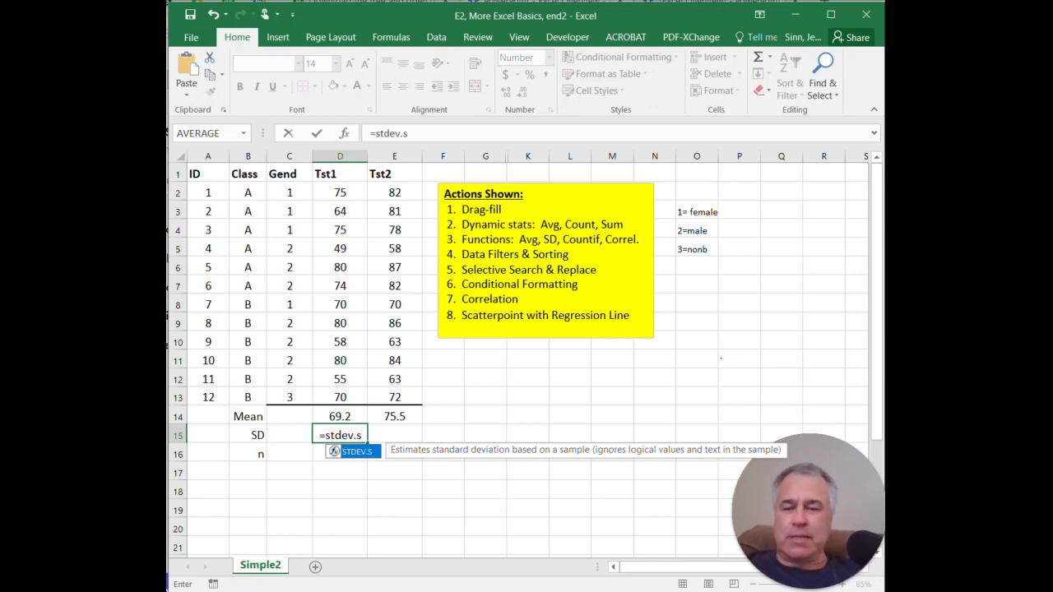
{"action": "type", "text": "("}
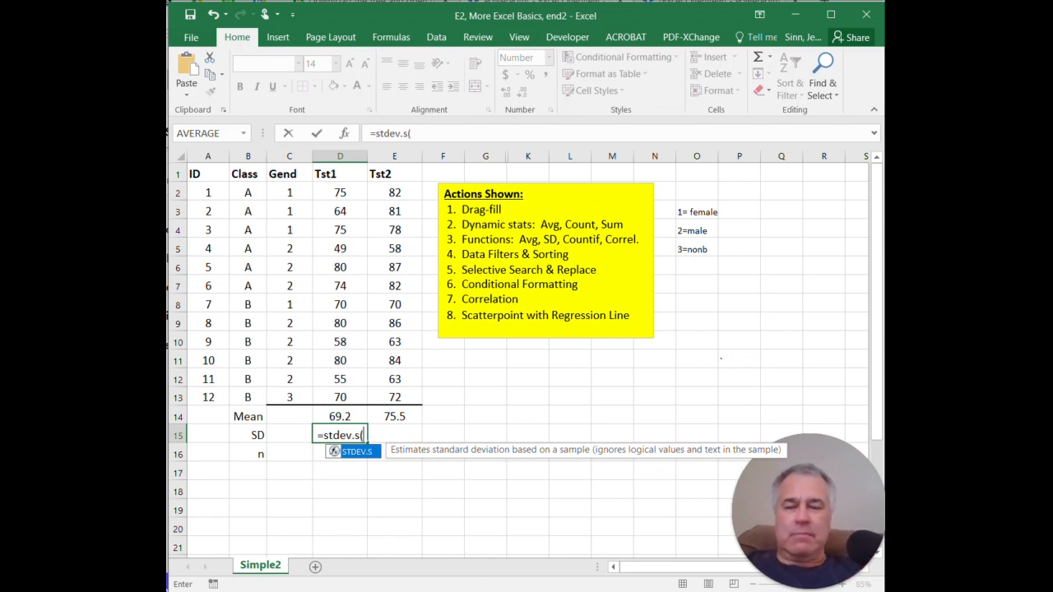
{"action": "left_click_drag", "start_coordinate": [340, 192], "coordinate": [339, 397]}
{"action": "type", "text": ")"}
{"action": "key", "text": "Return"}
{"action": "left_click", "coordinate": [339, 435]}
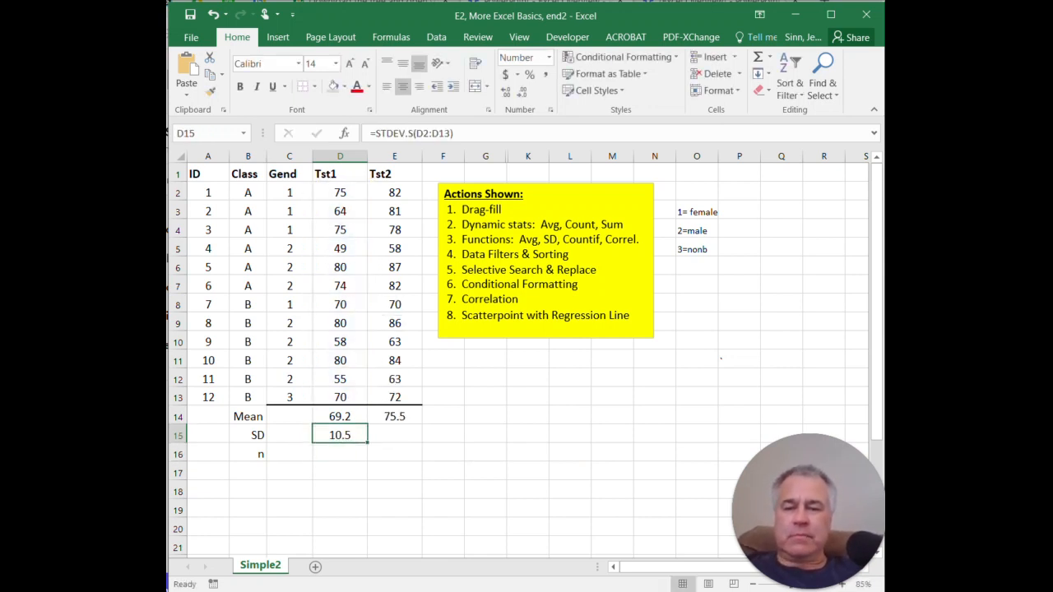
{"action": "left_click_drag", "start_coordinate": [367, 441], "coordinate": [411, 439]}
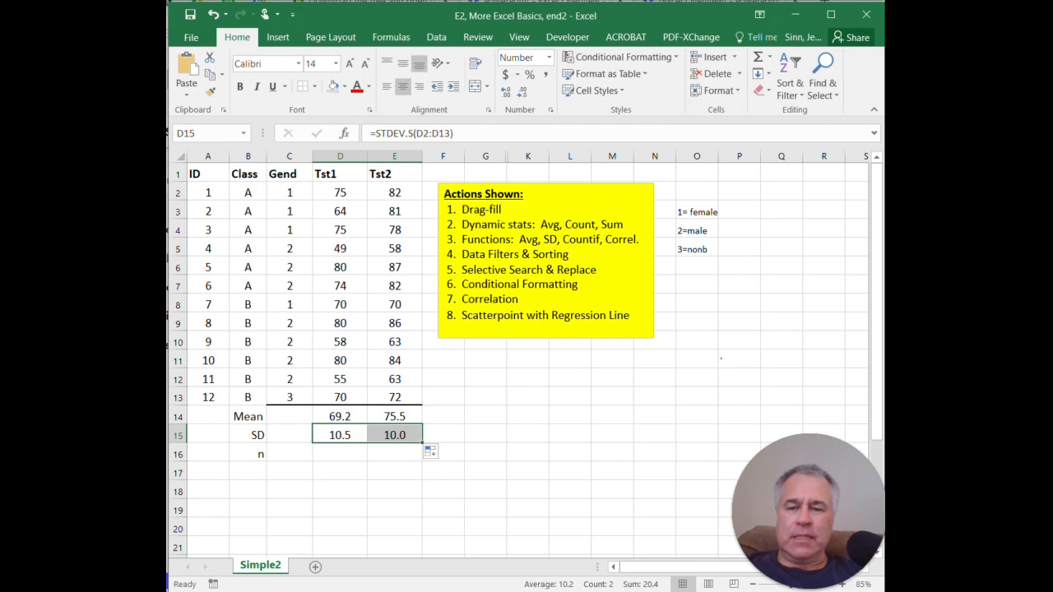
{"action": "left_click", "coordinate": [340, 453]}
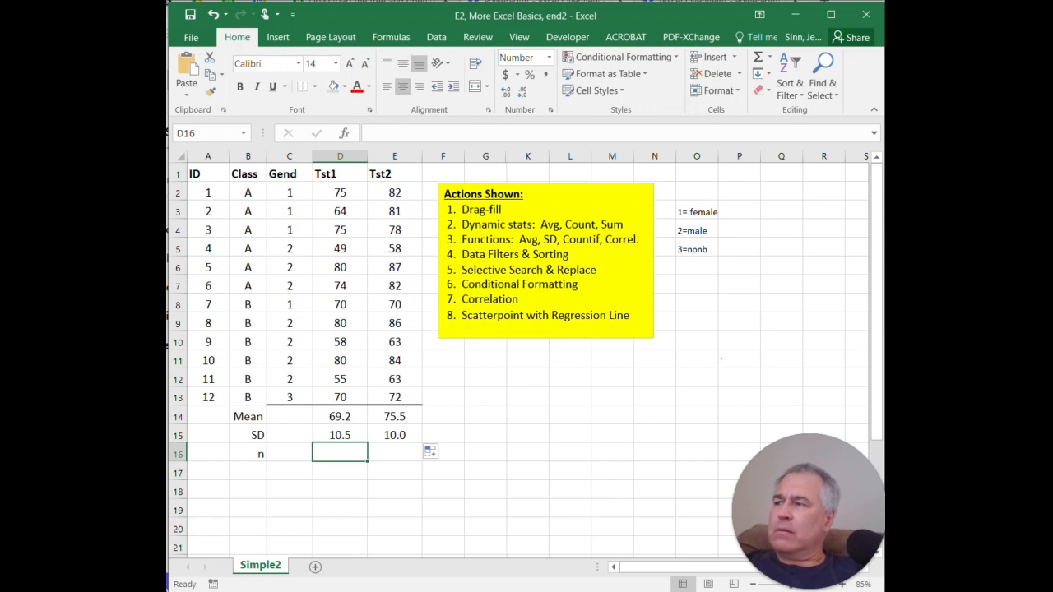
{"action": "type", "text": "="}
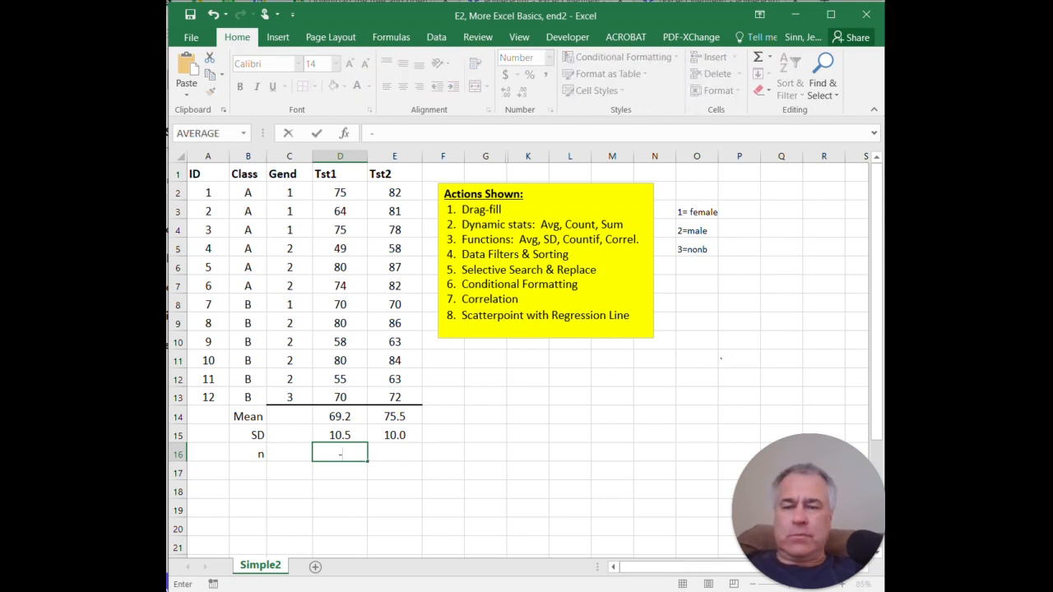
{"action": "key", "text": "BackSpace"}
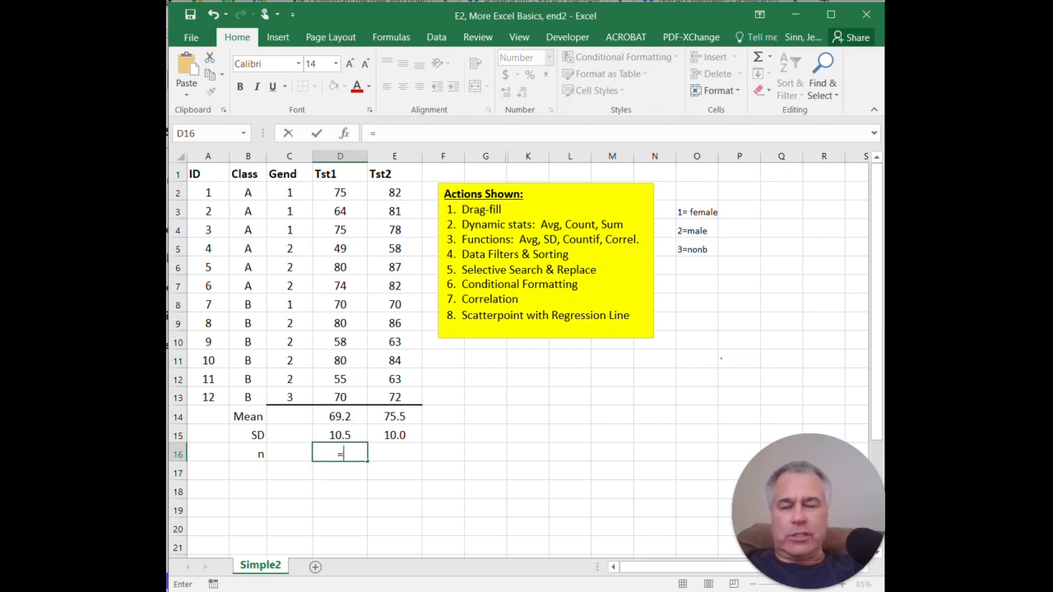
{"action": "type", "text": "=count"}
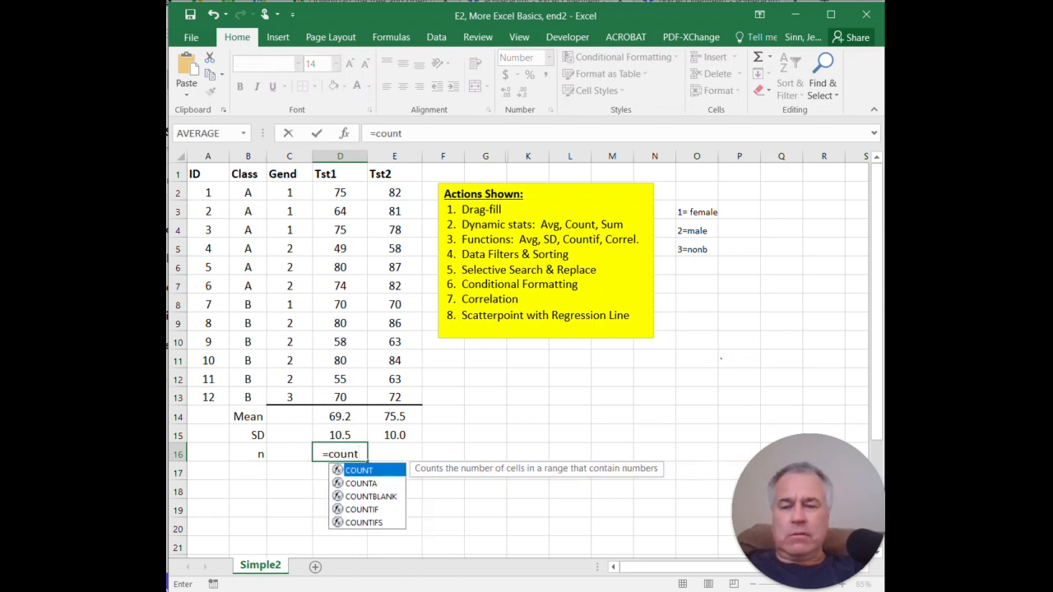
{"action": "key", "text": "BackSpace"}
{"action": "key", "text": "BackSpace"}
{"action": "key", "text": "BackSpace"}
{"action": "key", "text": "BackSpace"}
{"action": "key", "text": "BackSpace"}
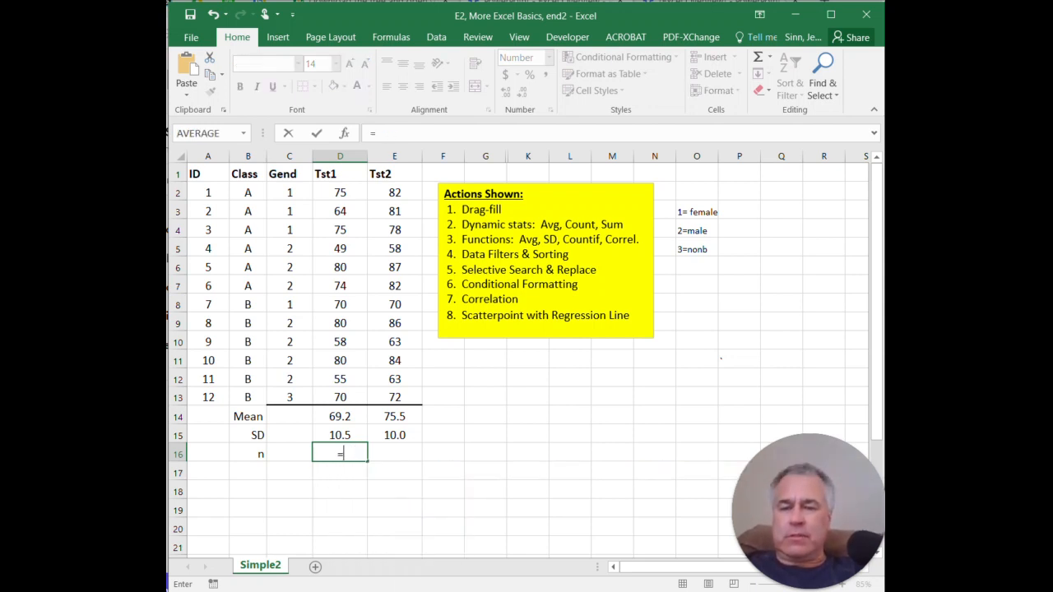
- Count the Gend entries in C16, beside the n label, with a COUNT formula over C2:C13
{"action": "key", "text": "Left"}
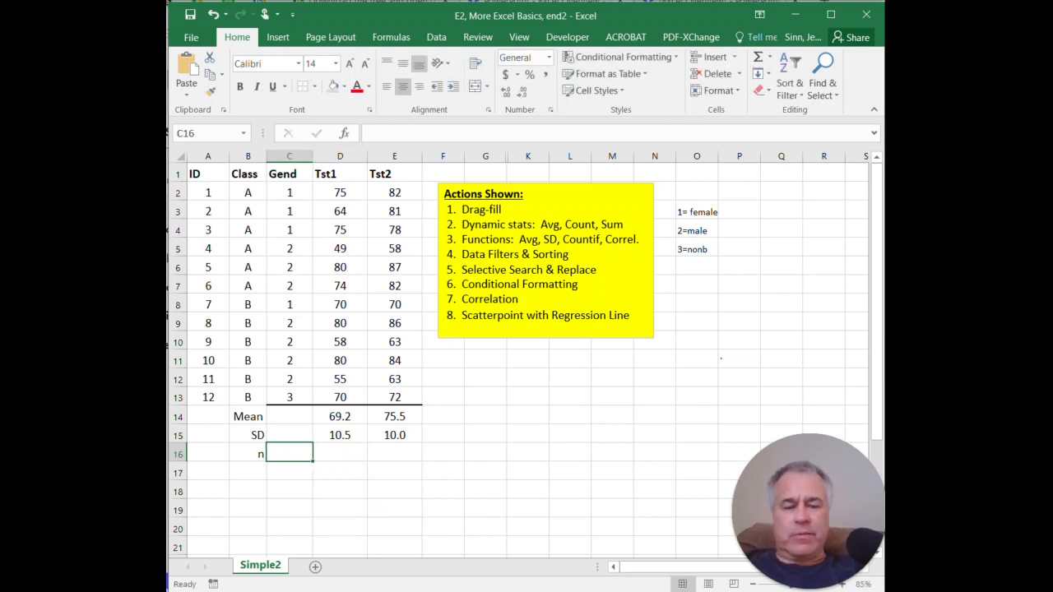
{"action": "type", "text": "=count("}
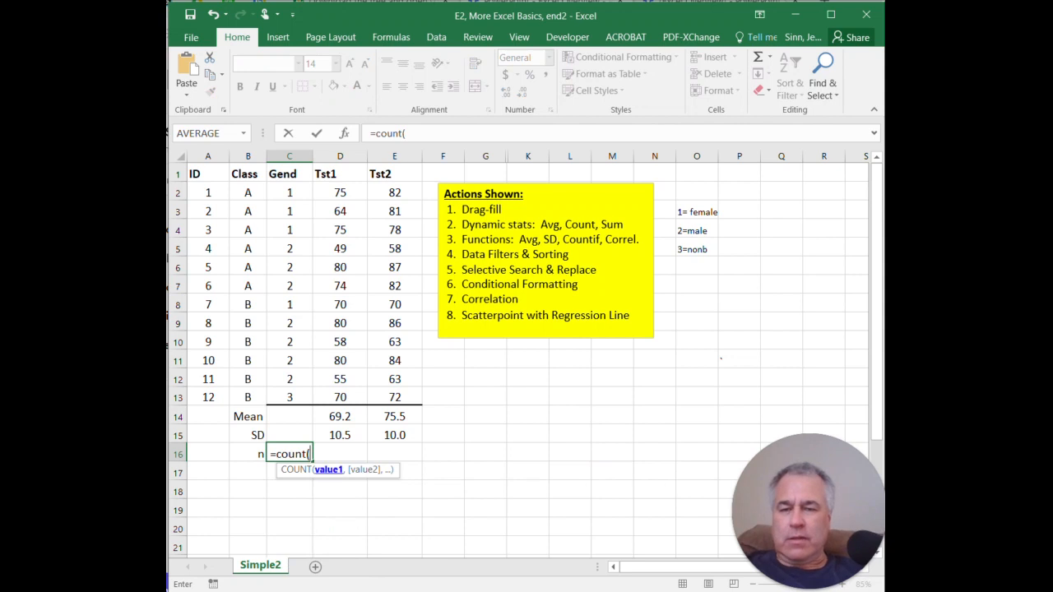
{"action": "left_click_drag", "start_coordinate": [289, 397], "coordinate": [290, 192]}
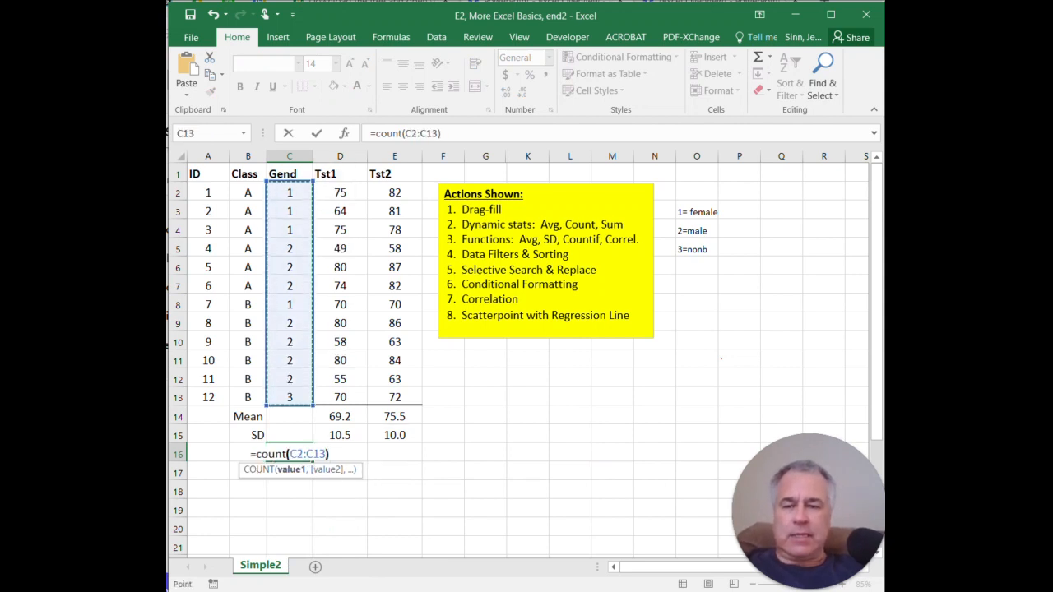
{"action": "key", "text": "Return"}
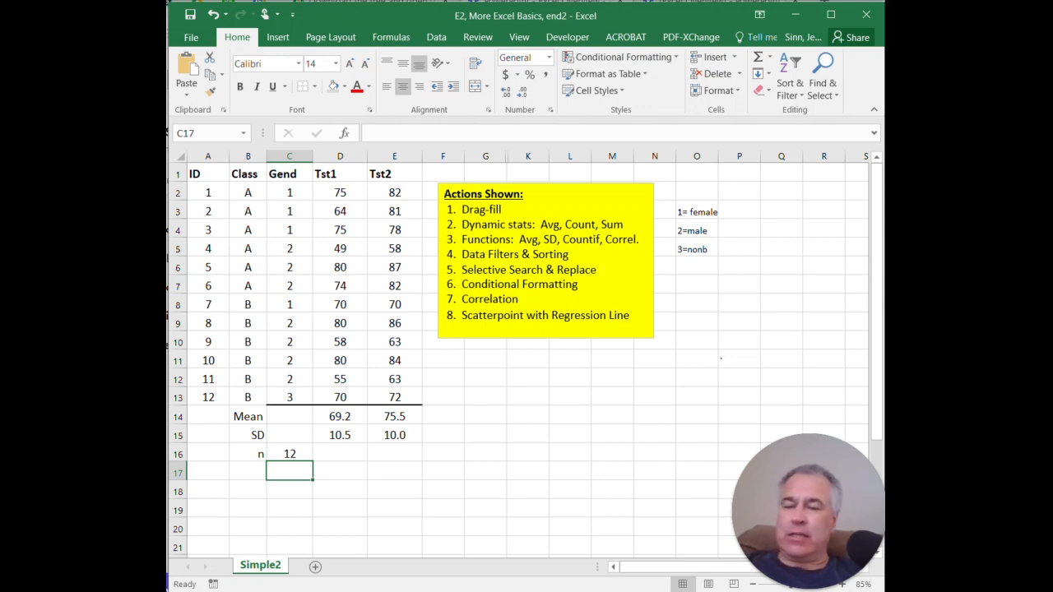
- Enter the row labels Male n in B17 and Female n in B18
{"action": "key", "text": "Left"}
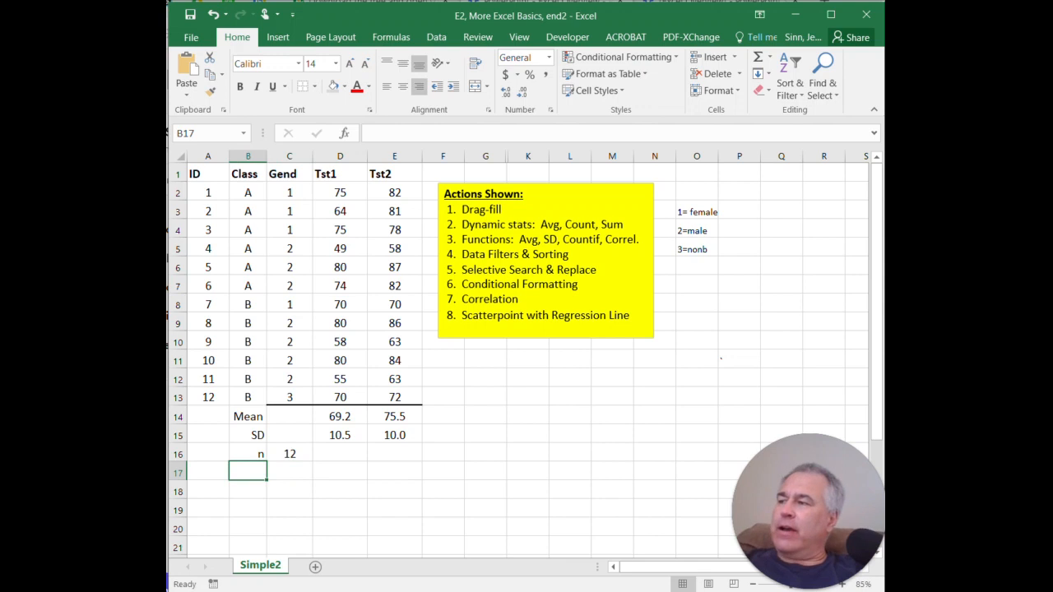
{"action": "type", "text": "Male n"}
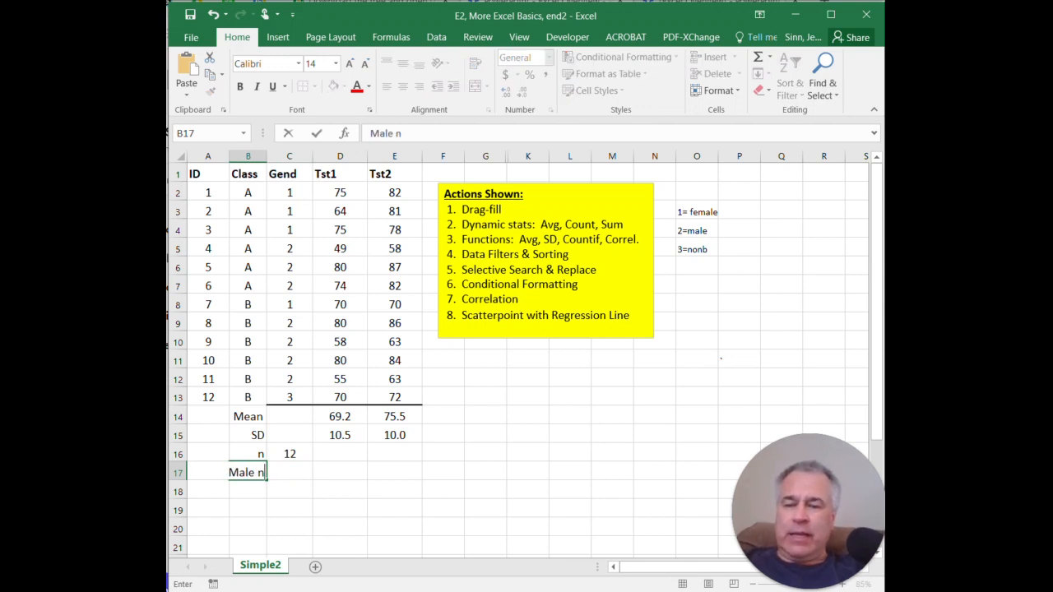
{"action": "key", "text": "Return"}
{"action": "type", "text": "Female n"}
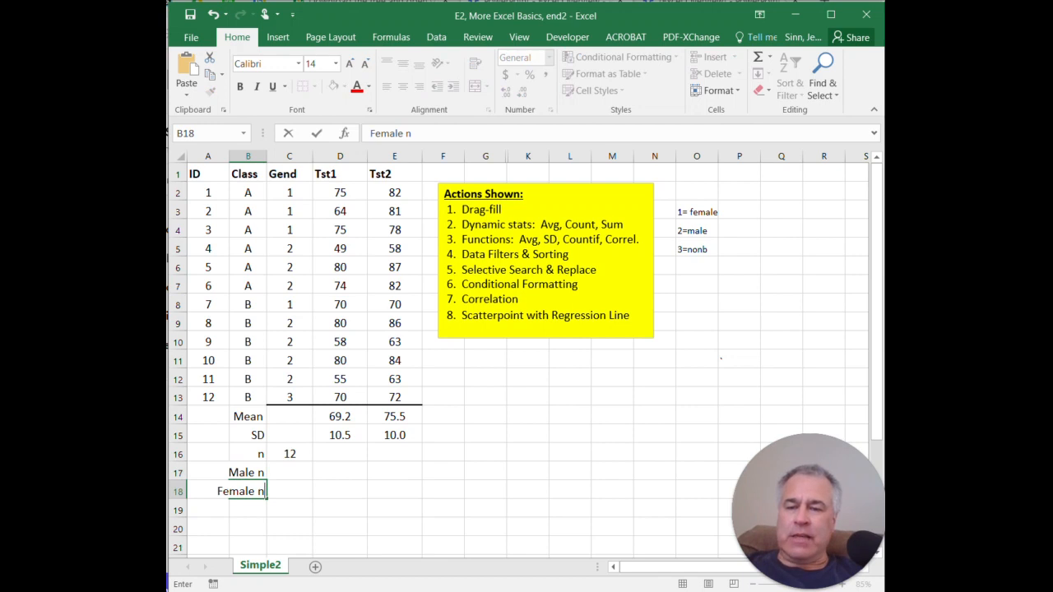
{"action": "left_click", "coordinate": [290, 472]}
- Right-align the statistics row labels in B14:B18
{"action": "left_click_drag", "start_coordinate": [247, 416], "coordinate": [251, 491]}
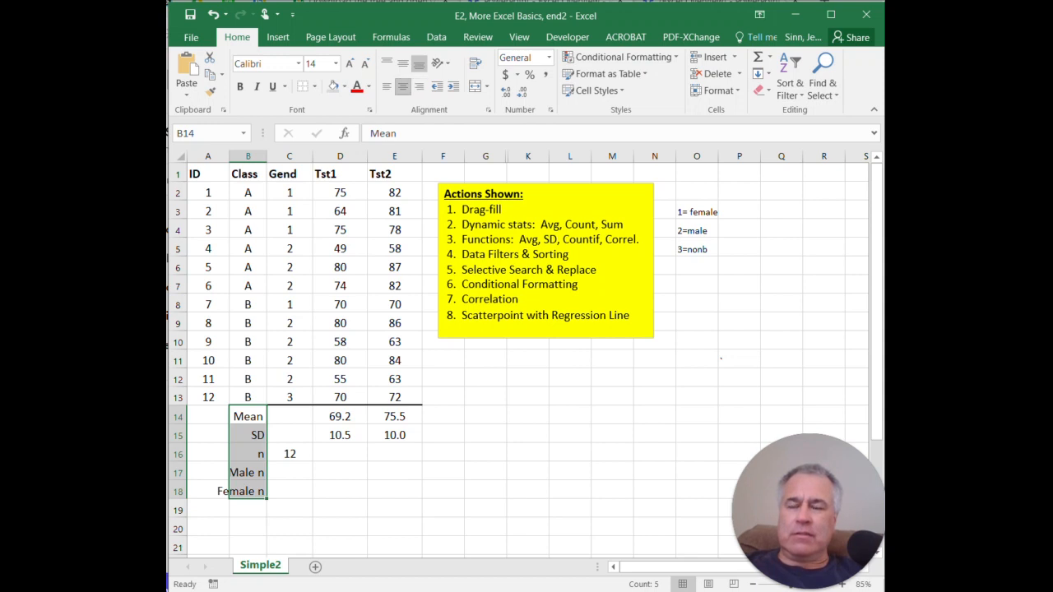
{"action": "left_click", "coordinate": [419, 87]}
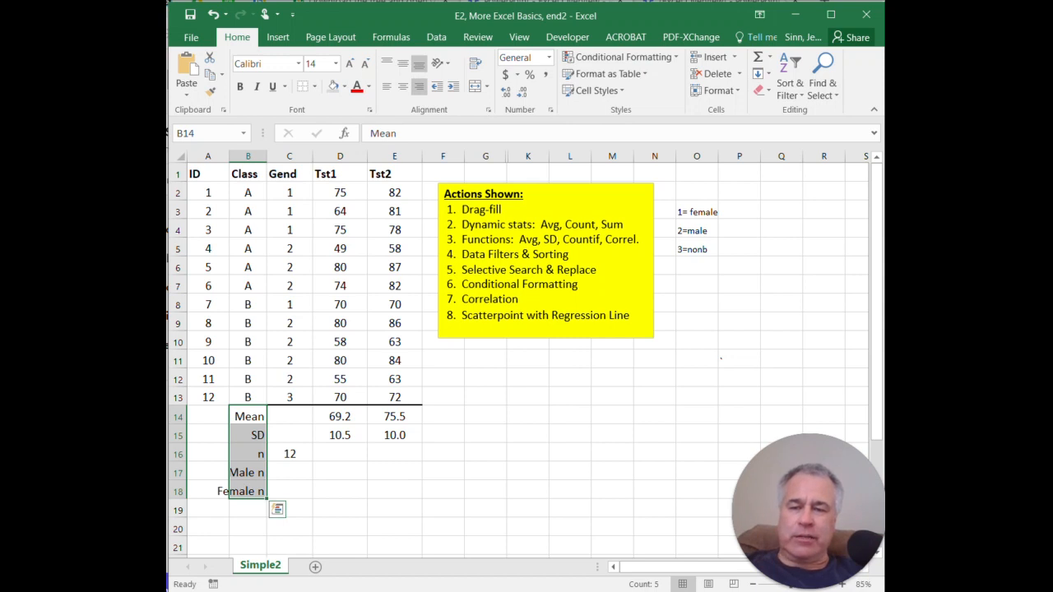
{"action": "left_click", "coordinate": [290, 416]}
- Try centre and left alignment on the labels in B14:B18, and return them to right alignment
{"action": "left_click_drag", "start_coordinate": [248, 416], "coordinate": [247, 491]}
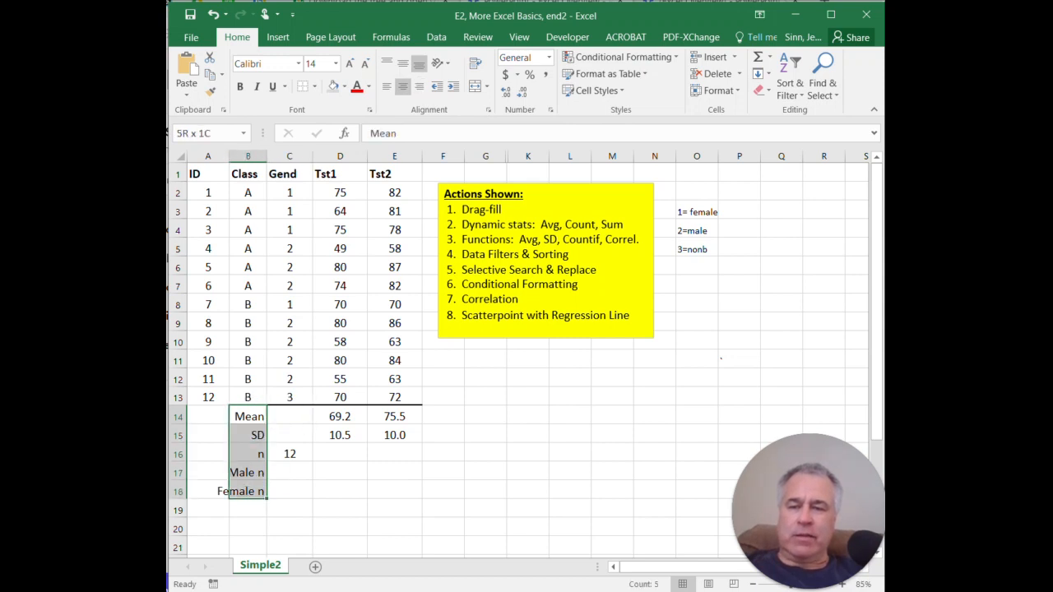
{"action": "left_click", "coordinate": [402, 87]}
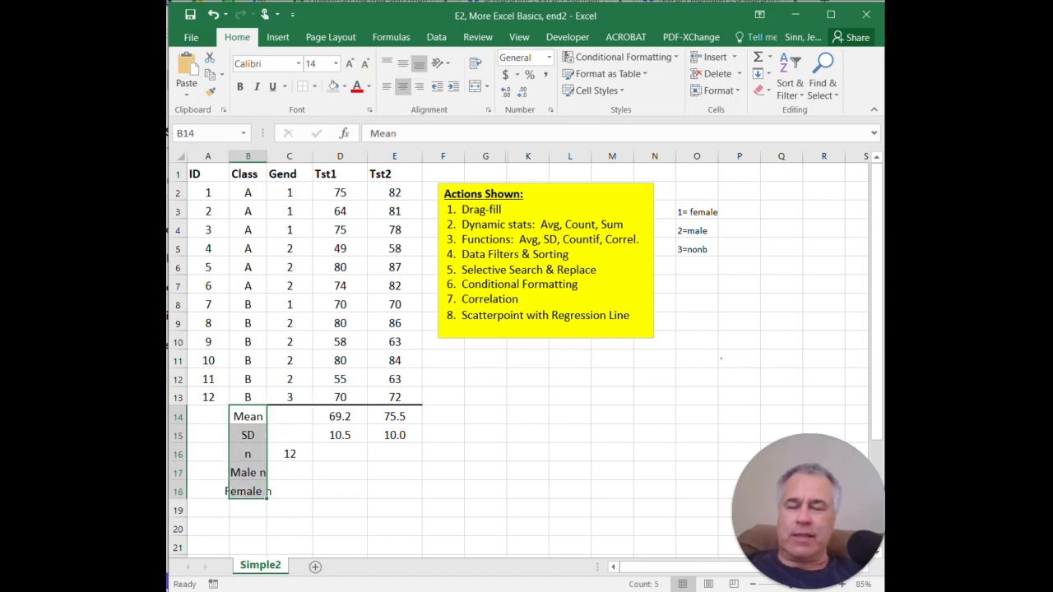
{"action": "left_click", "coordinate": [386, 87]}
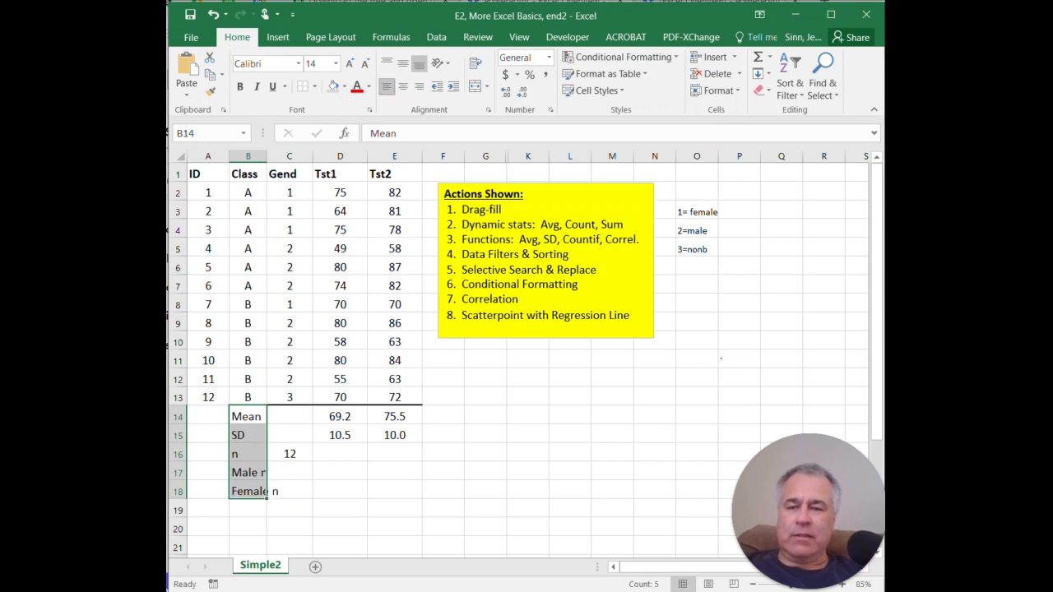
{"action": "left_click", "coordinate": [420, 86]}
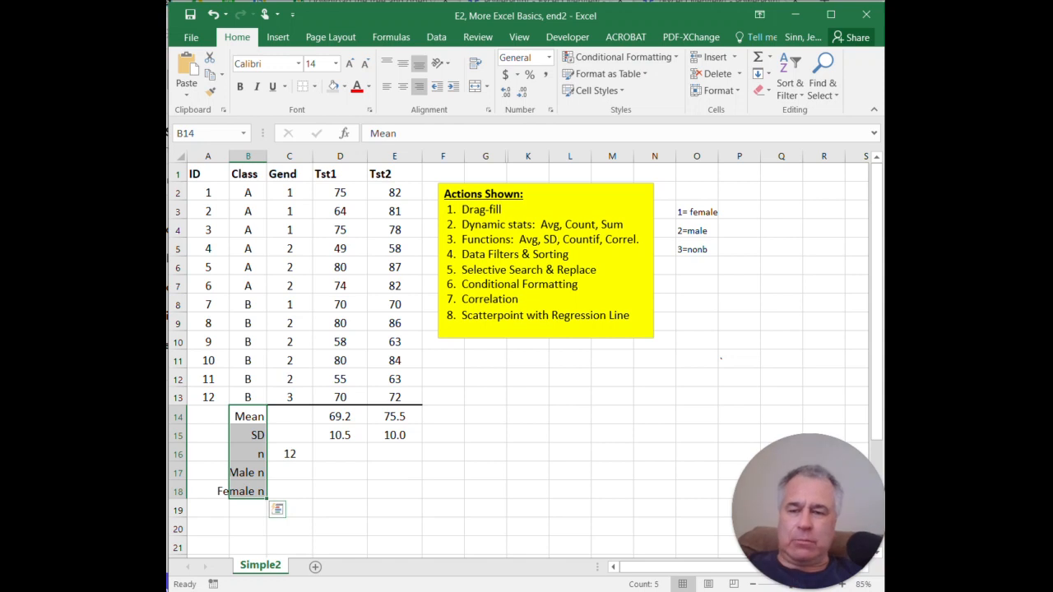
- Insert a blank row above the Mean row to separate the statistics from the data
{"action": "left_click", "coordinate": [289, 472]}
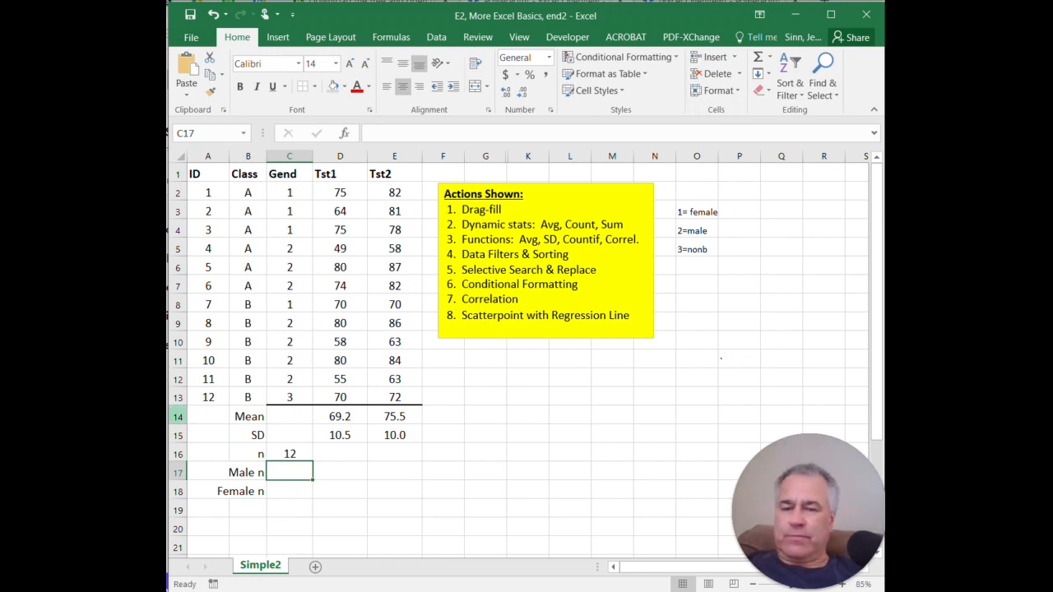
{"action": "left_click", "coordinate": [178, 416]}
{"action": "right_click", "coordinate": [179, 416]}
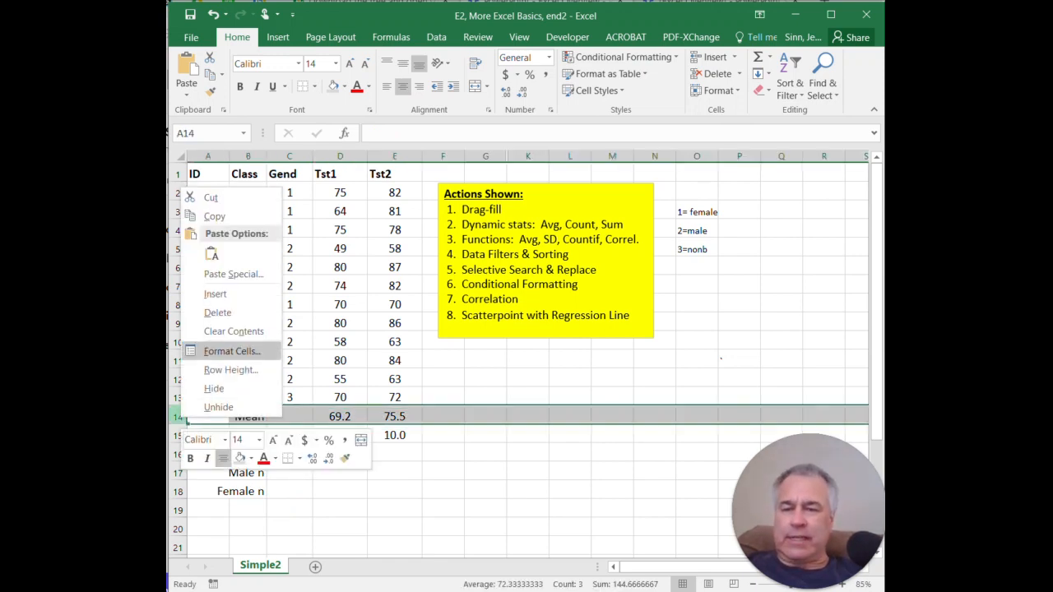
{"action": "left_click", "coordinate": [215, 294]}
{"action": "left_click", "coordinate": [395, 508]}
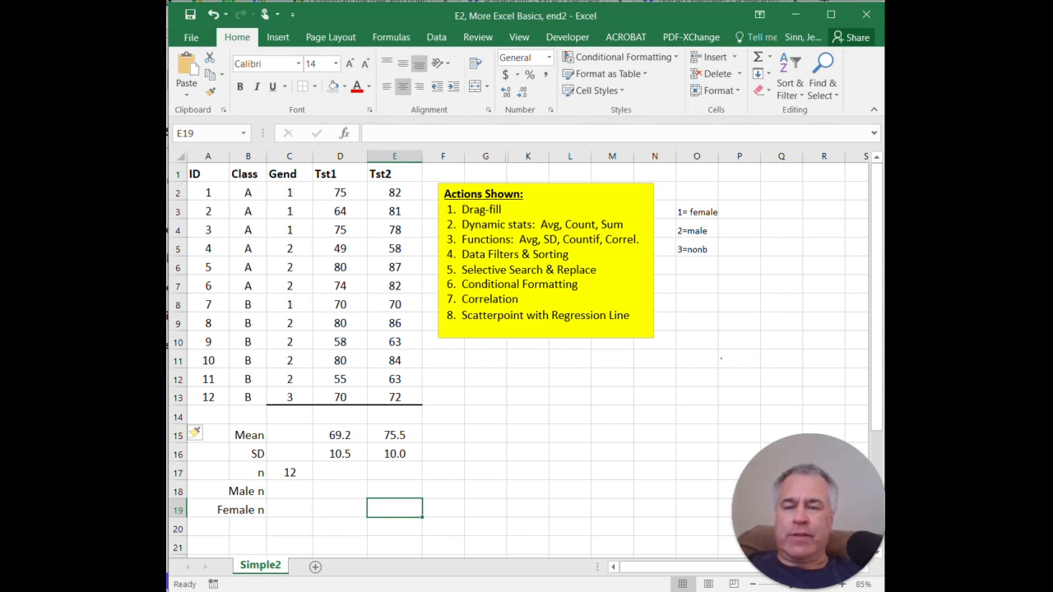
- Count the males in C18 with a COUNTIF formula over the gender codes C2:C13, using criterion 2
{"action": "left_click", "coordinate": [289, 491]}
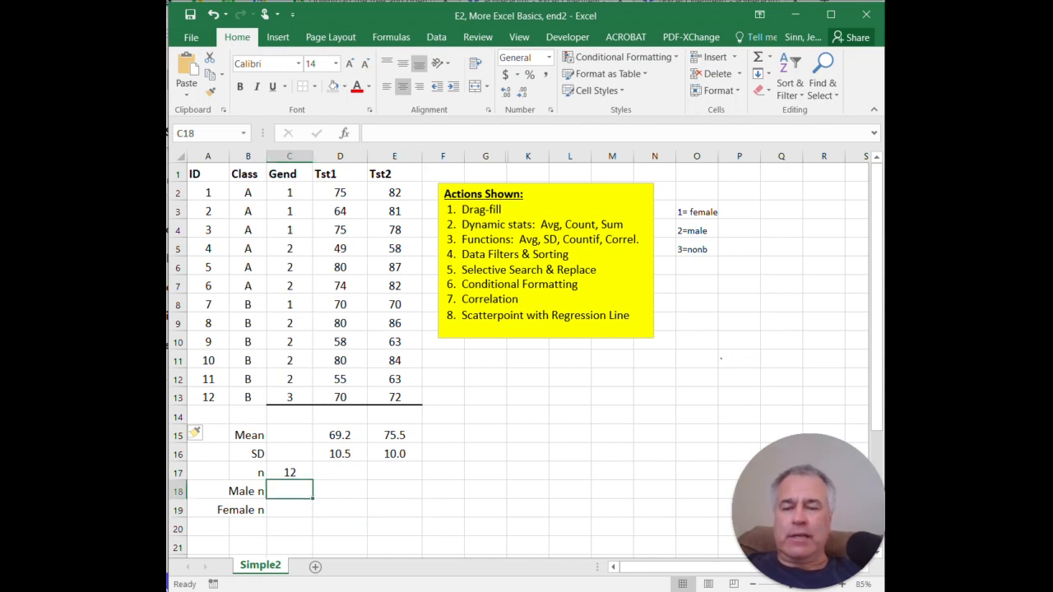
{"action": "type", "text": "="}
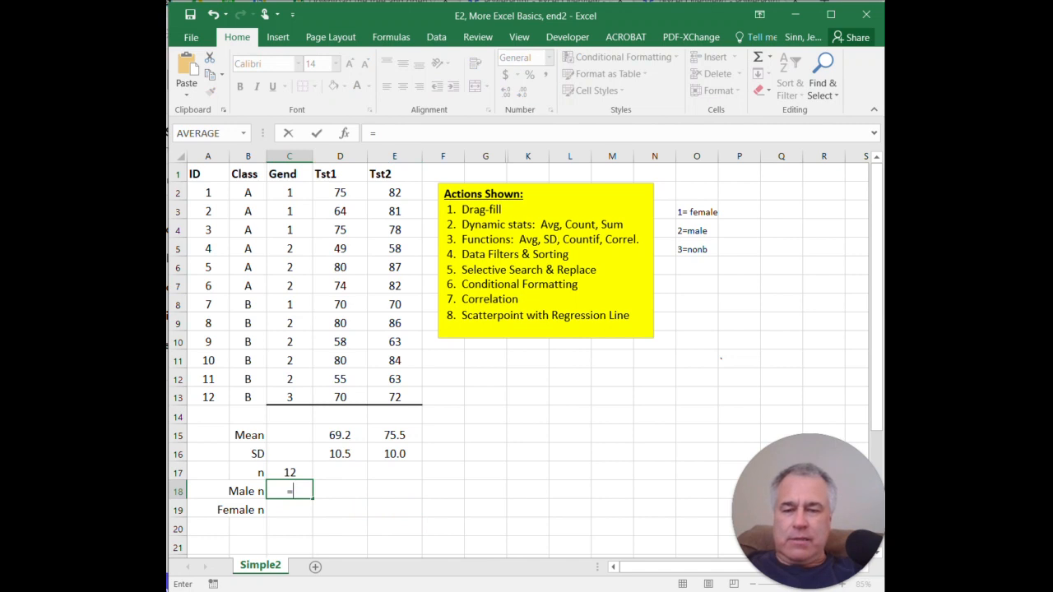
{"action": "type", "text": "countif"}
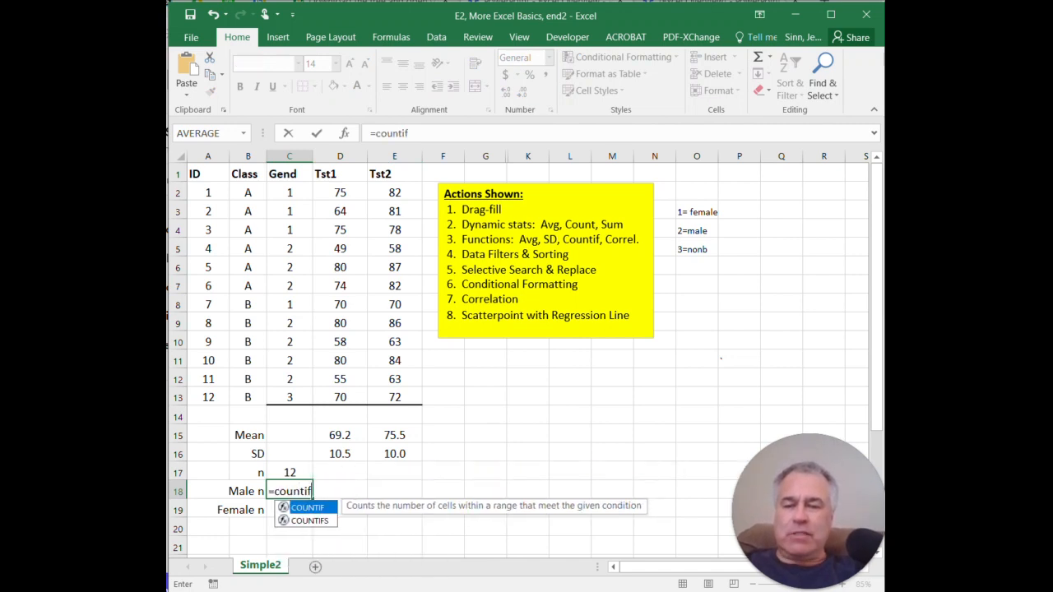
{"action": "type", "text": "("}
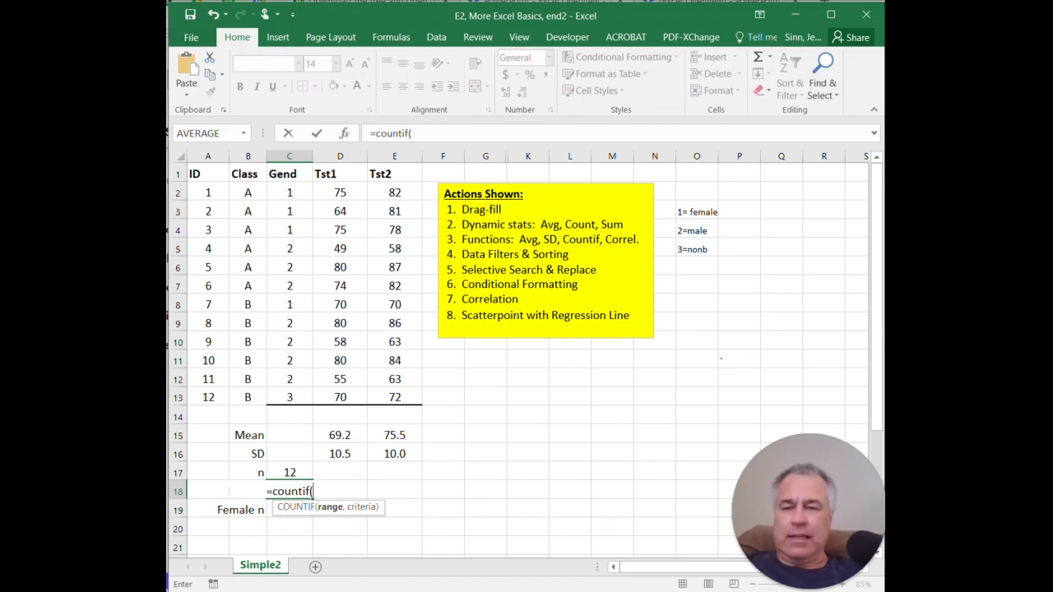
{"action": "left_click_drag", "start_coordinate": [289, 192], "coordinate": [289, 285]}
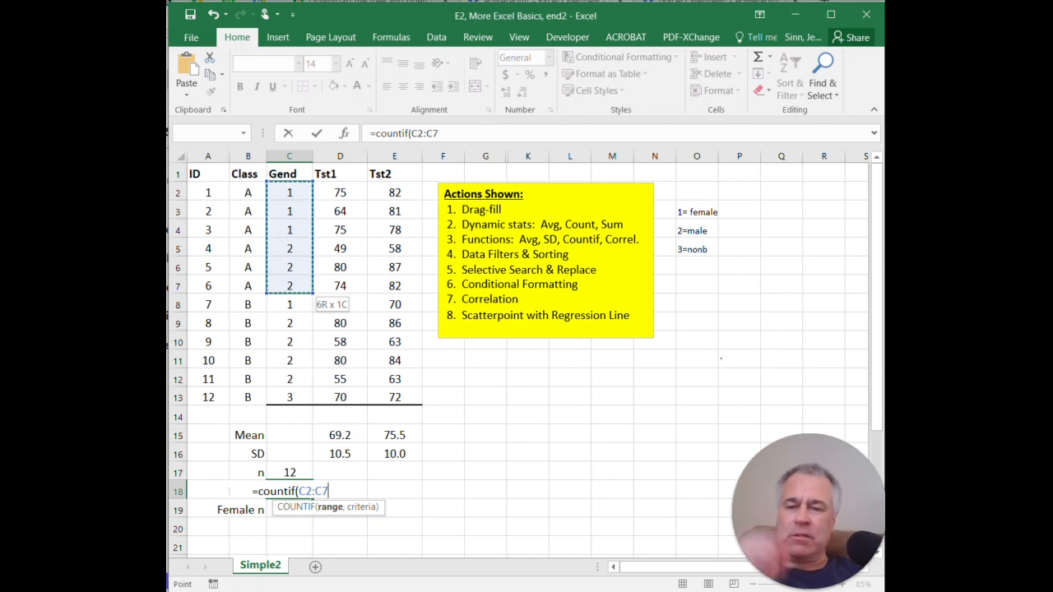
{"action": "left_click_drag", "start_coordinate": [289, 285], "coordinate": [289, 397]}
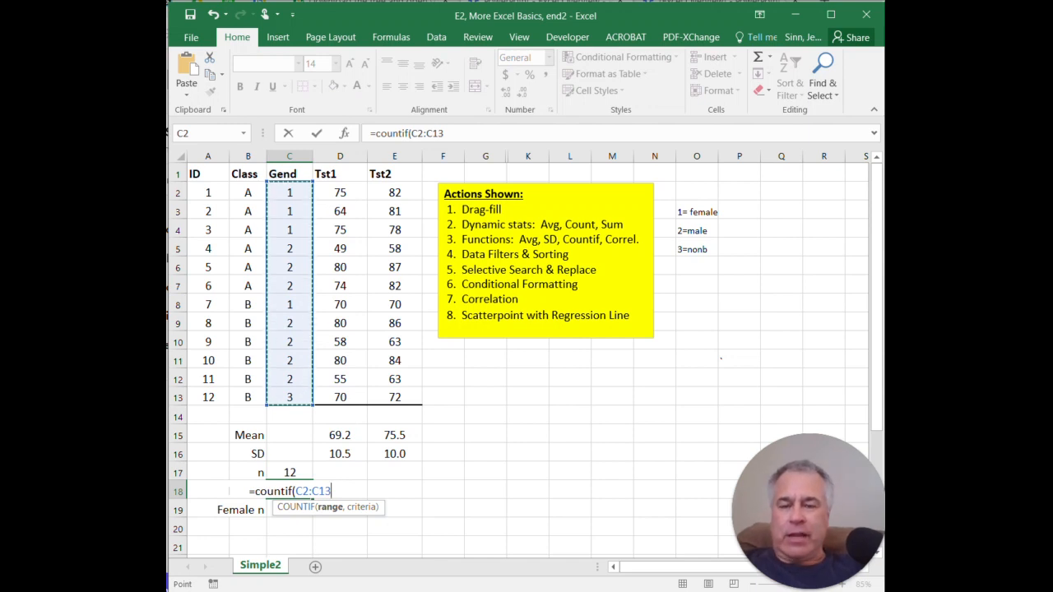
{"action": "type", "text": ","}
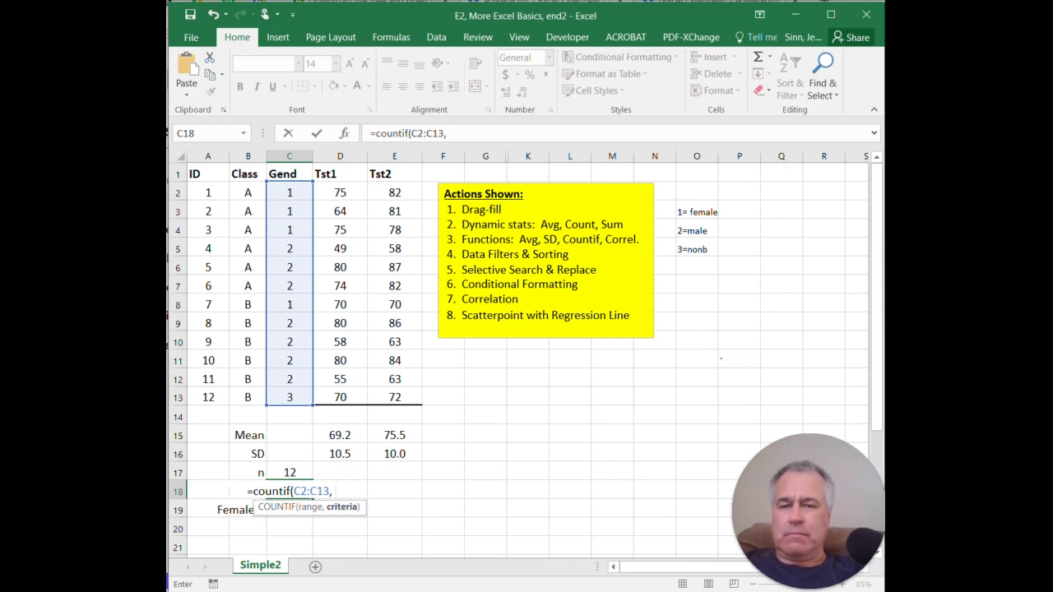
{"action": "type", "text": "2)"}
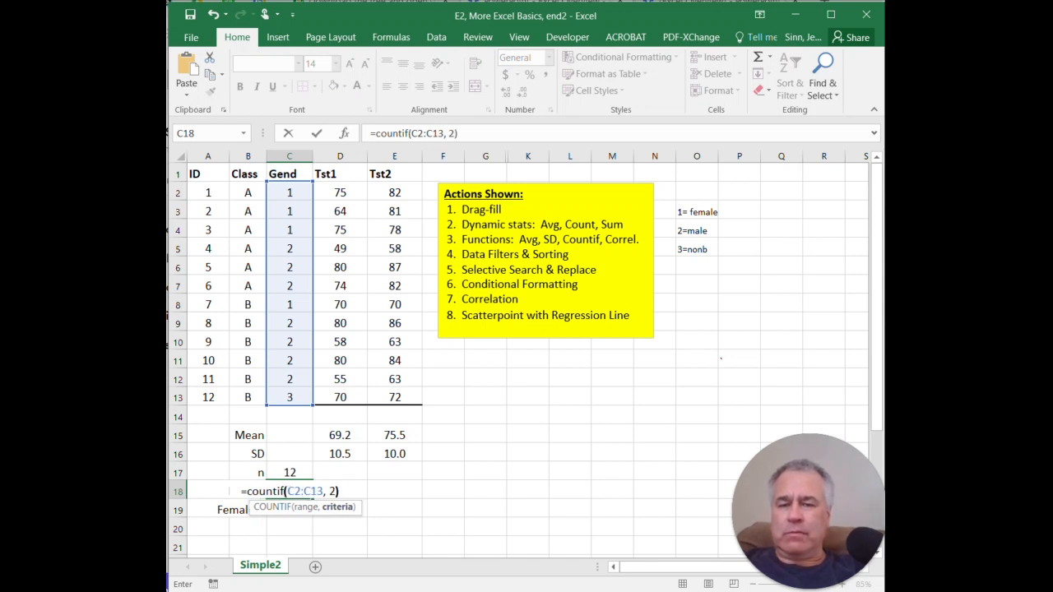
{"action": "key", "text": "Return"}
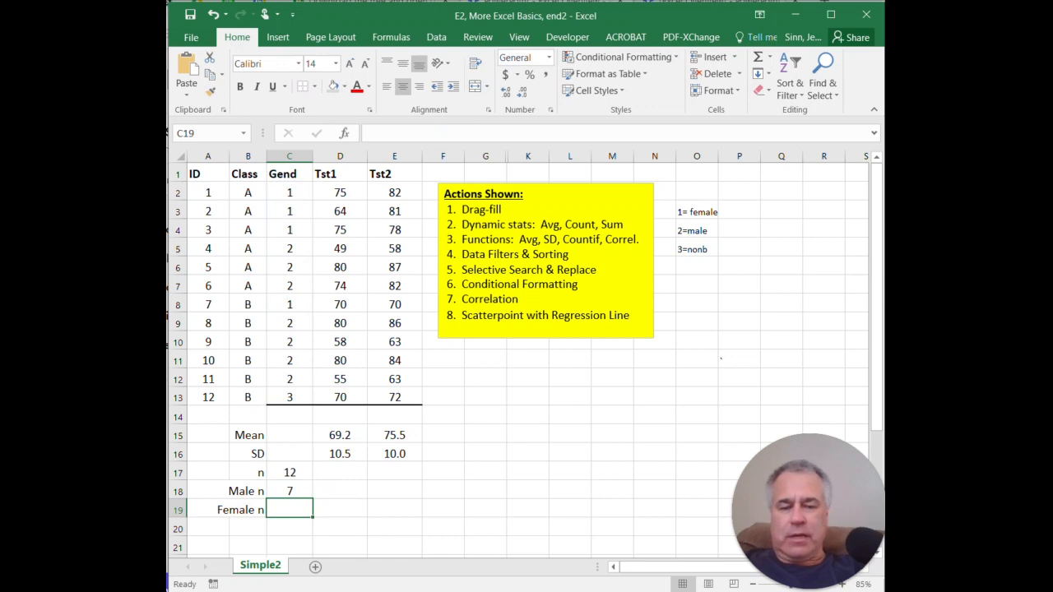
- Enter a COUNTIF formula for Female n in C19 over C2:C13, using criterion 2
{"action": "type", "text": "="}
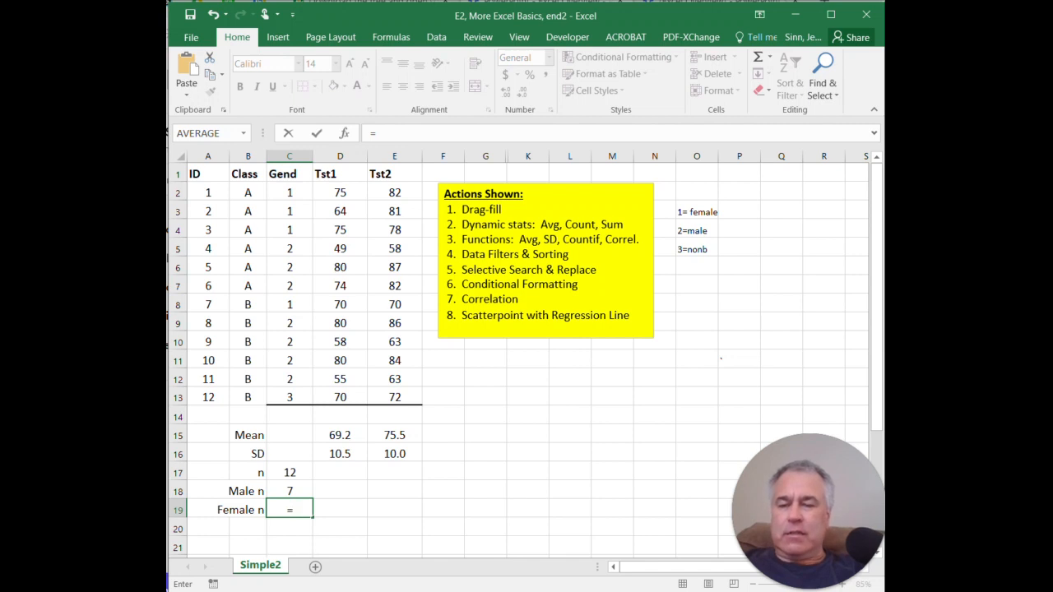
{"action": "type", "text": "countif("}
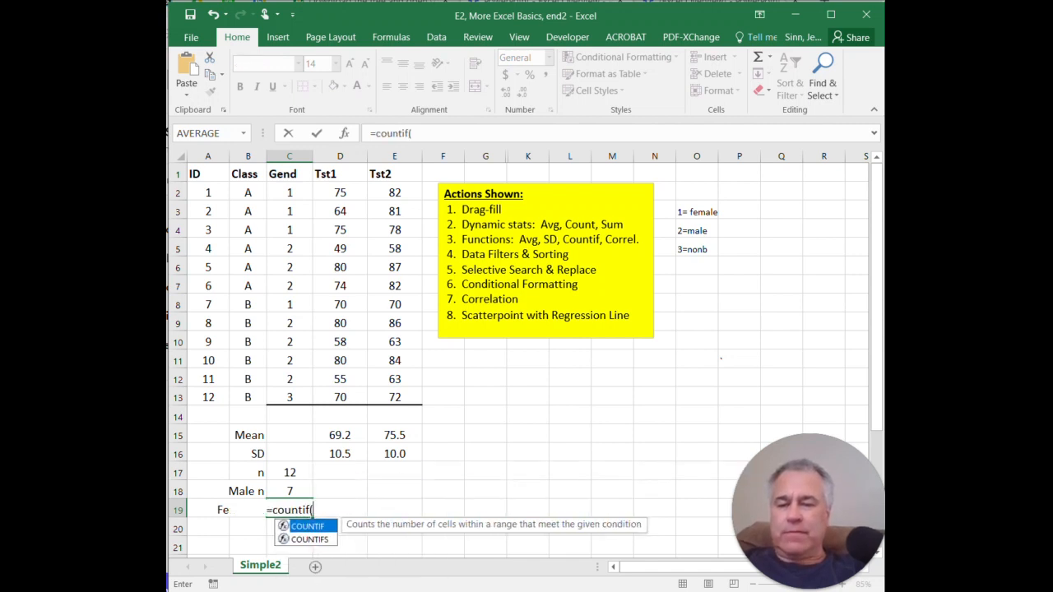
{"action": "left_click_drag", "start_coordinate": [289, 192], "coordinate": [290, 397]}
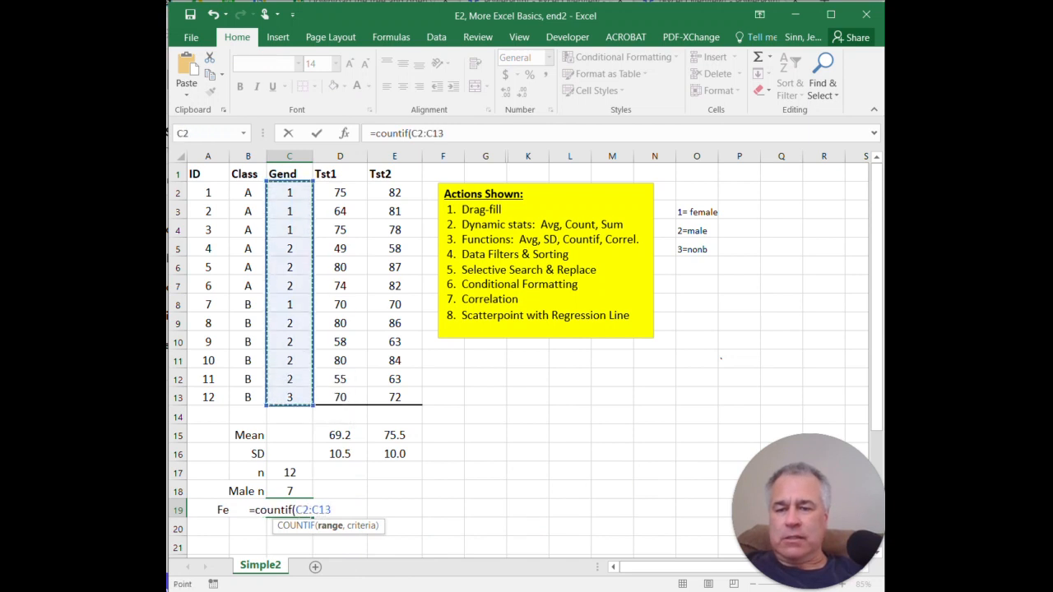
{"action": "type", "text": ",2)"}
{"action": "key", "text": "Return"}
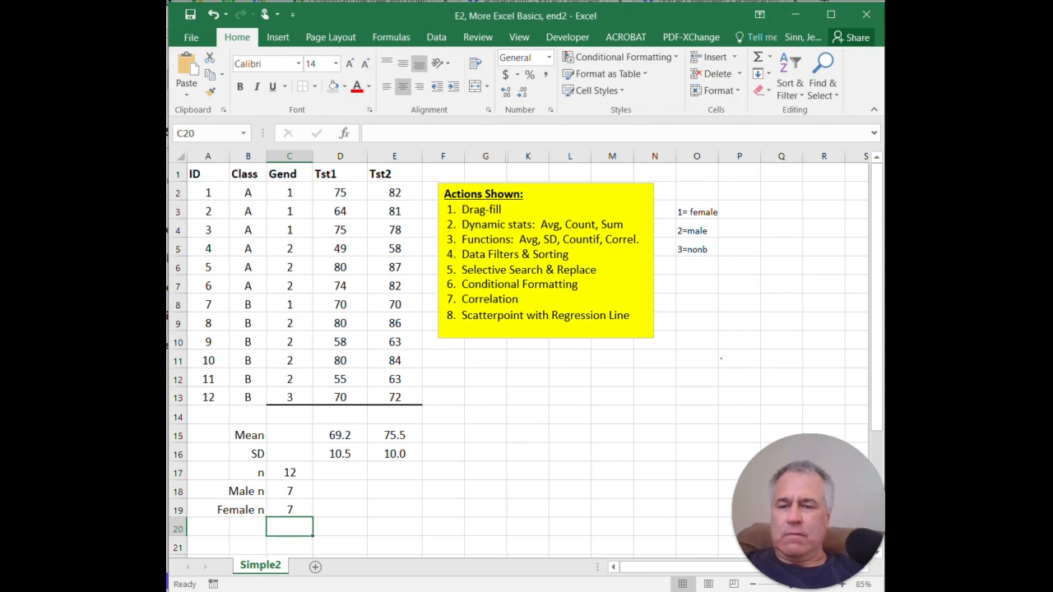
- Compare the COUNTIF formulas in C18 and C19, and change the criterion of the female count to 1
{"action": "left_click", "coordinate": [289, 510]}
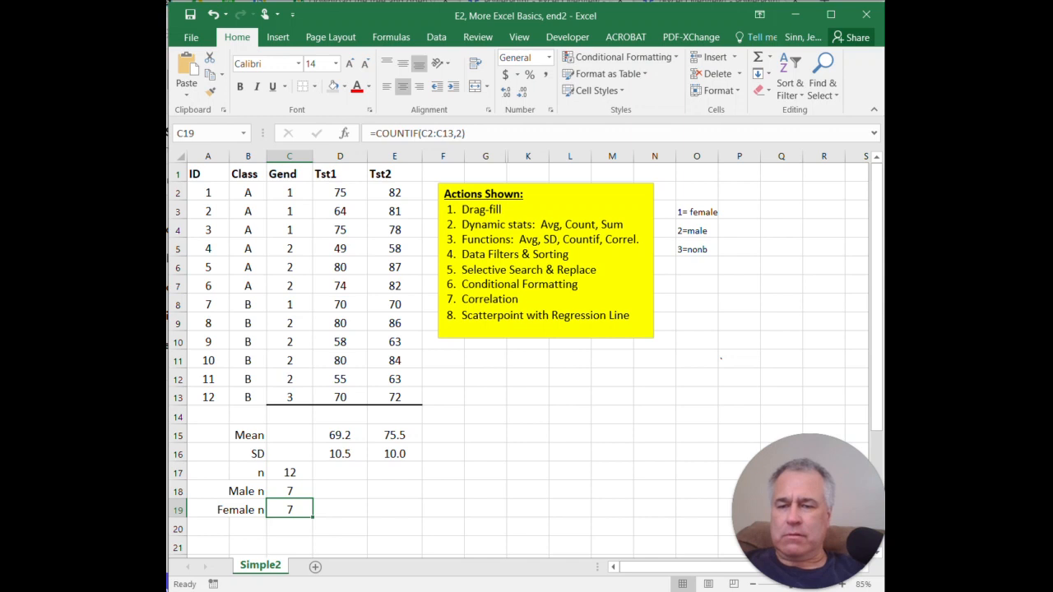
{"action": "double_click", "coordinate": [299, 491]}
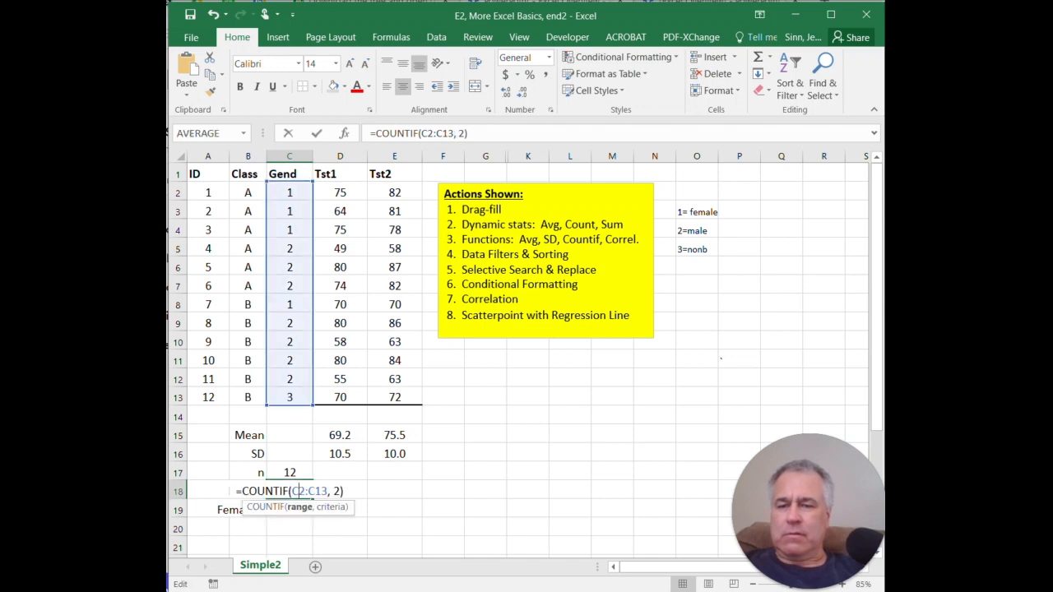
{"action": "key", "text": "Return"}
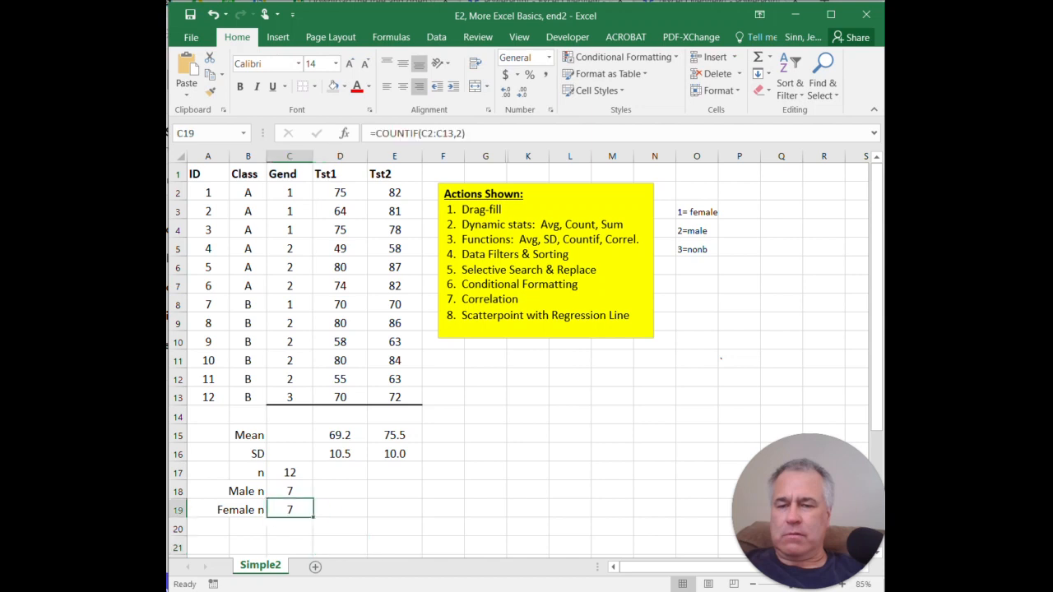
{"action": "double_click", "coordinate": [301, 509]}
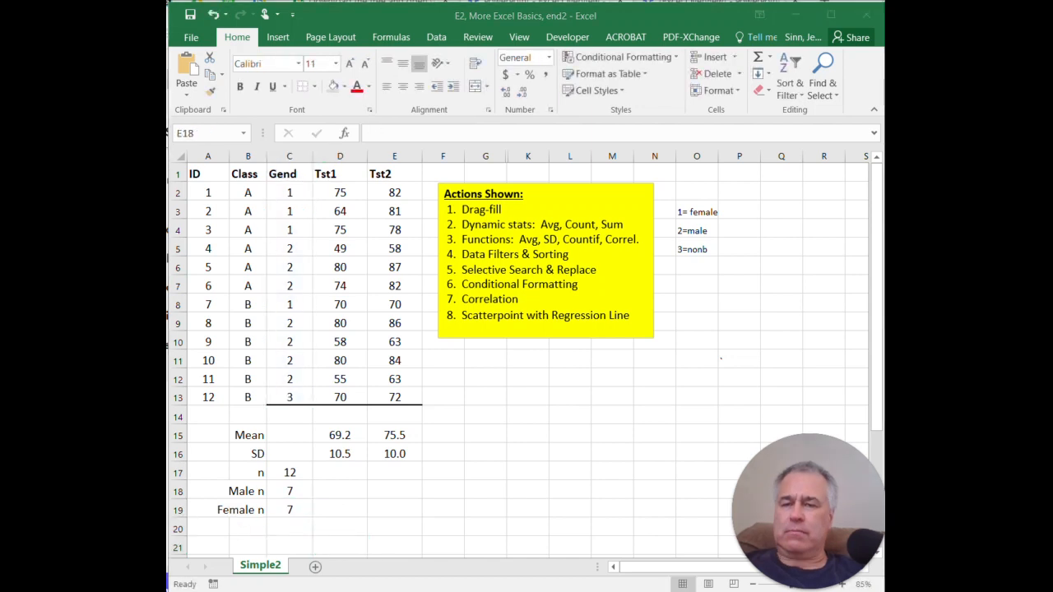
{"action": "left_click", "coordinate": [247, 510]}
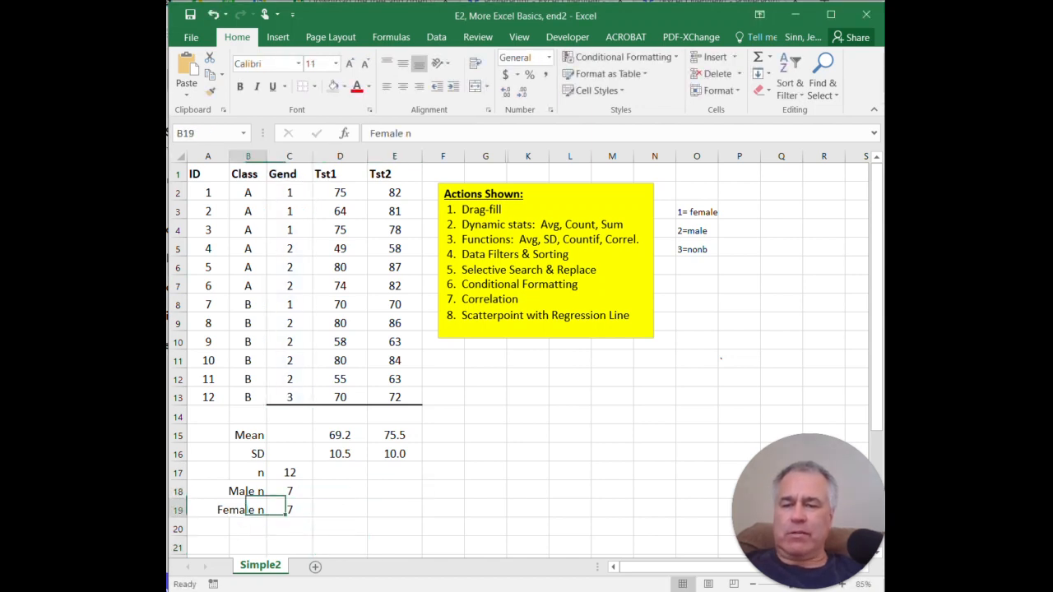
{"action": "left_click", "coordinate": [289, 510]}
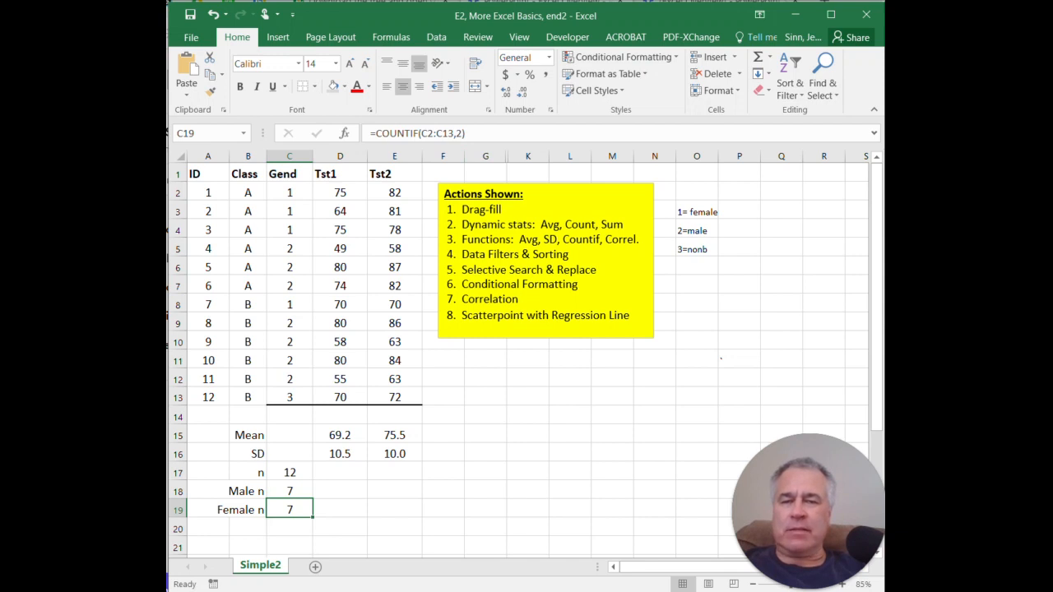
{"action": "left_click", "coordinate": [461, 133]}
{"action": "key", "text": "BackSpace"}
{"action": "type", "text": "1"}
{"action": "key", "text": "Return"}
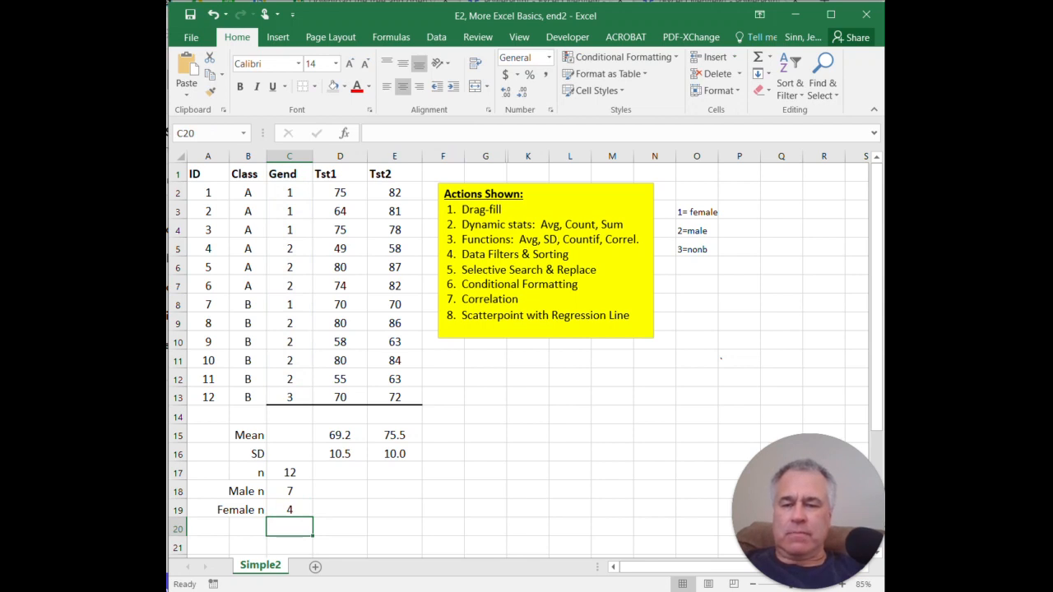
- Add the row label non-bin n in B20 below Female n
{"action": "left_click", "coordinate": [290, 491]}
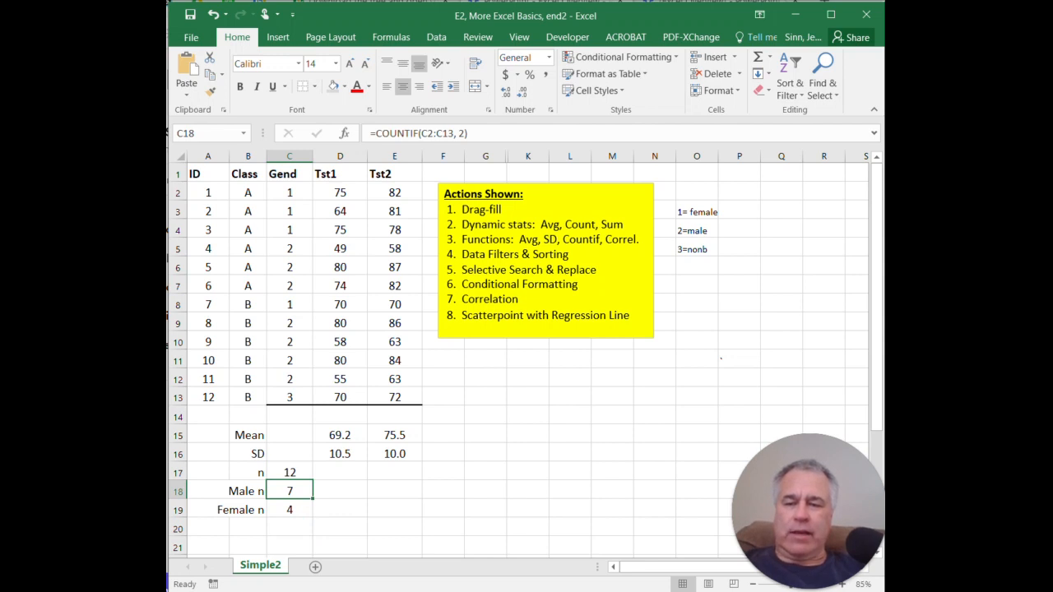
{"action": "left_click", "coordinate": [289, 397]}
{"action": "left_click", "coordinate": [248, 528]}
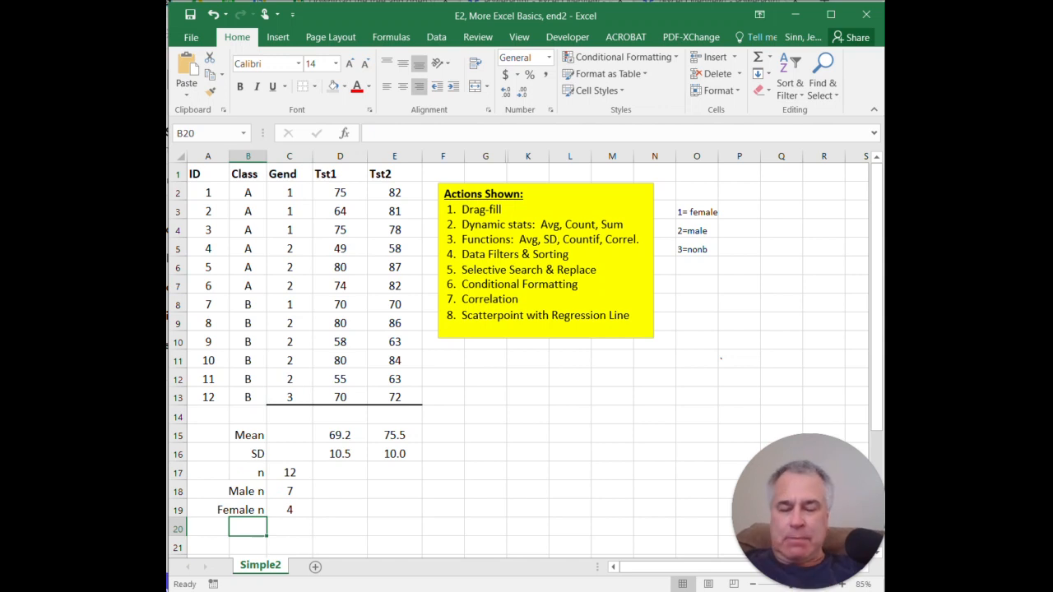
{"action": "type", "text": "non"}
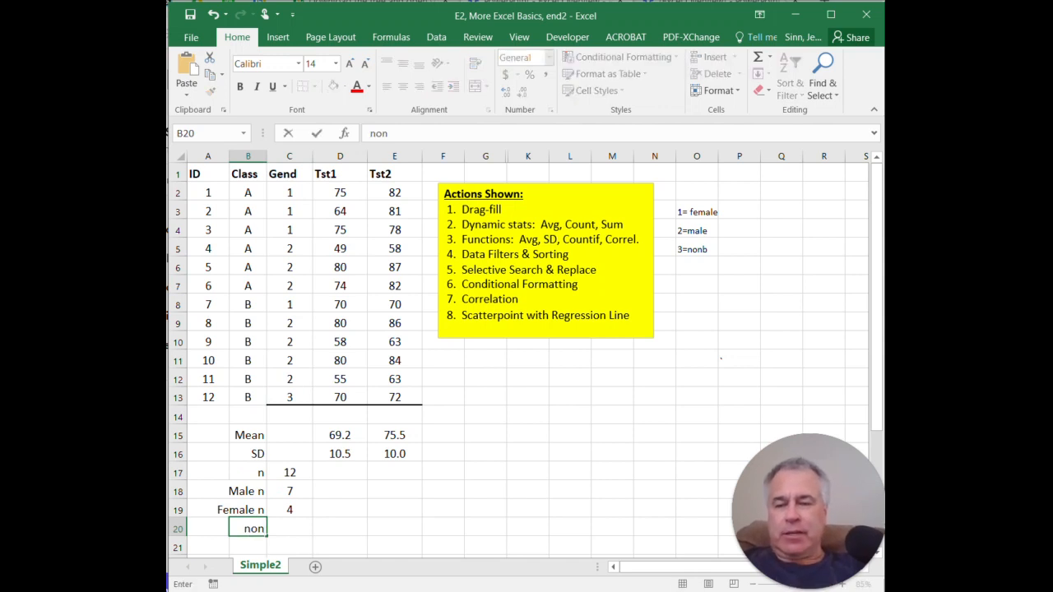
{"action": "type", "text": "-bing"}
{"action": "key", "text": "BackSpace"}
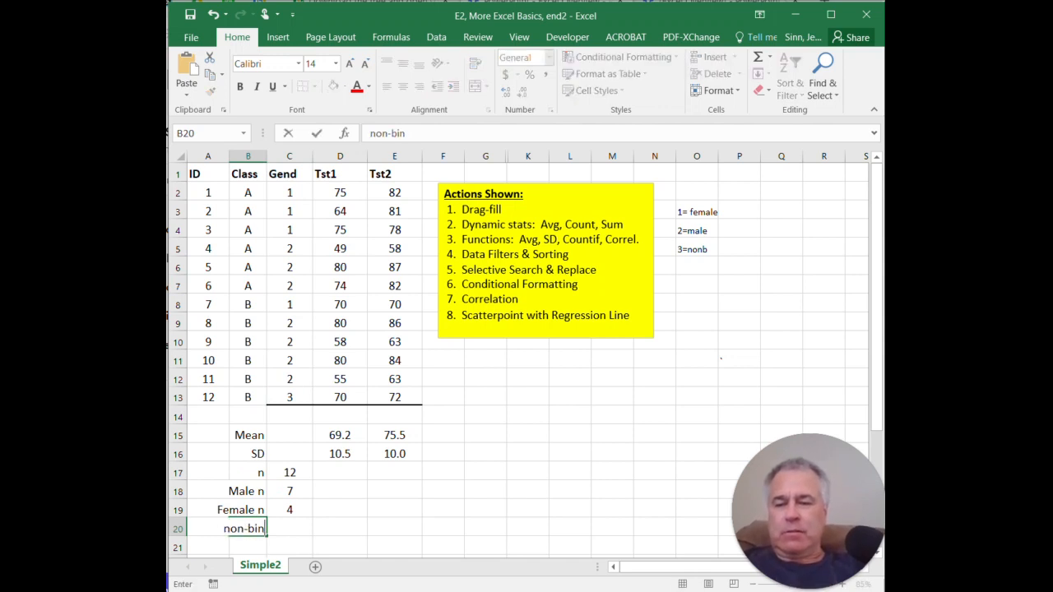
{"action": "type", "text": "n"}
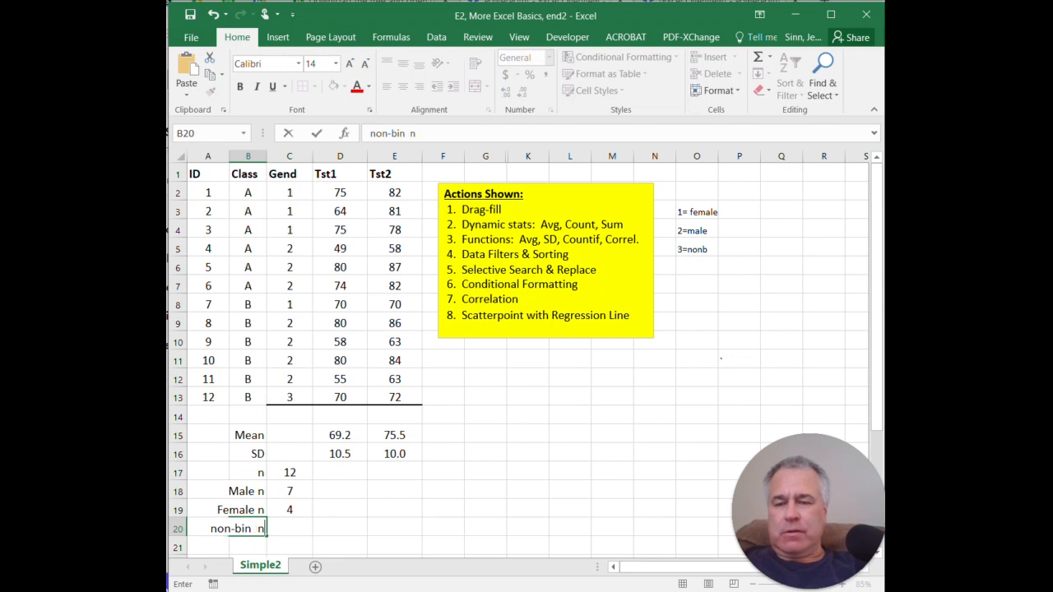
{"action": "key", "text": "Tab"}
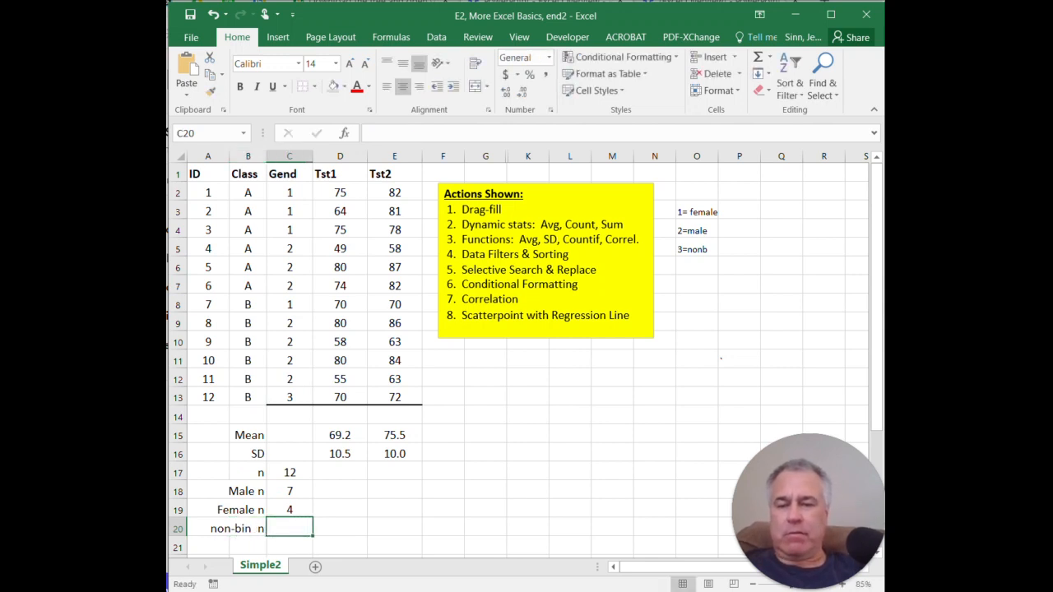
- Count the non-binary entries in C20 with a COUNTIF formula over C2:C13, using criterion 3
{"action": "type", "text": "=count"}
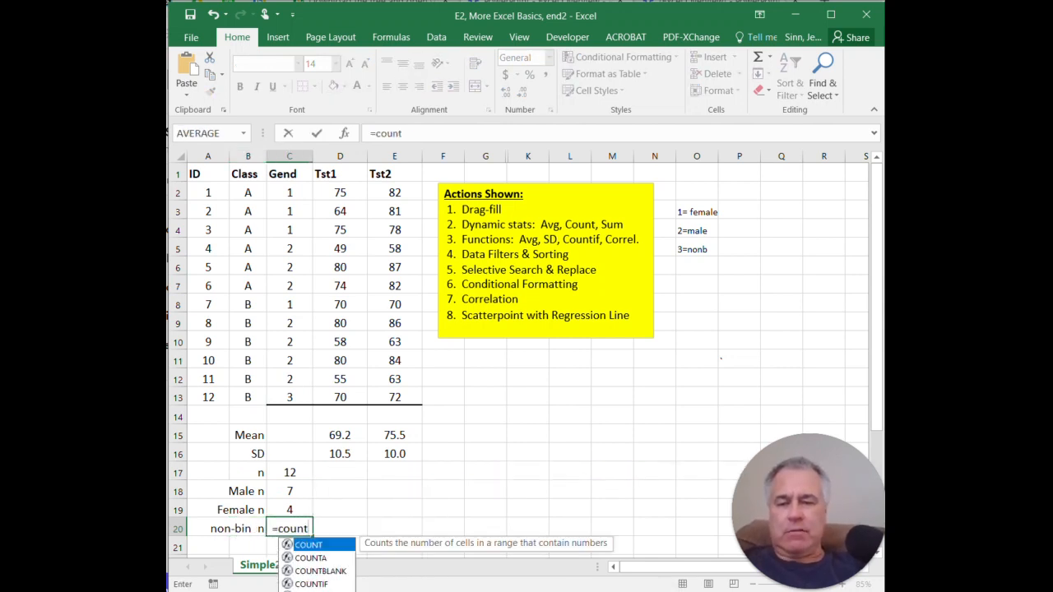
{"action": "type", "text": "if("}
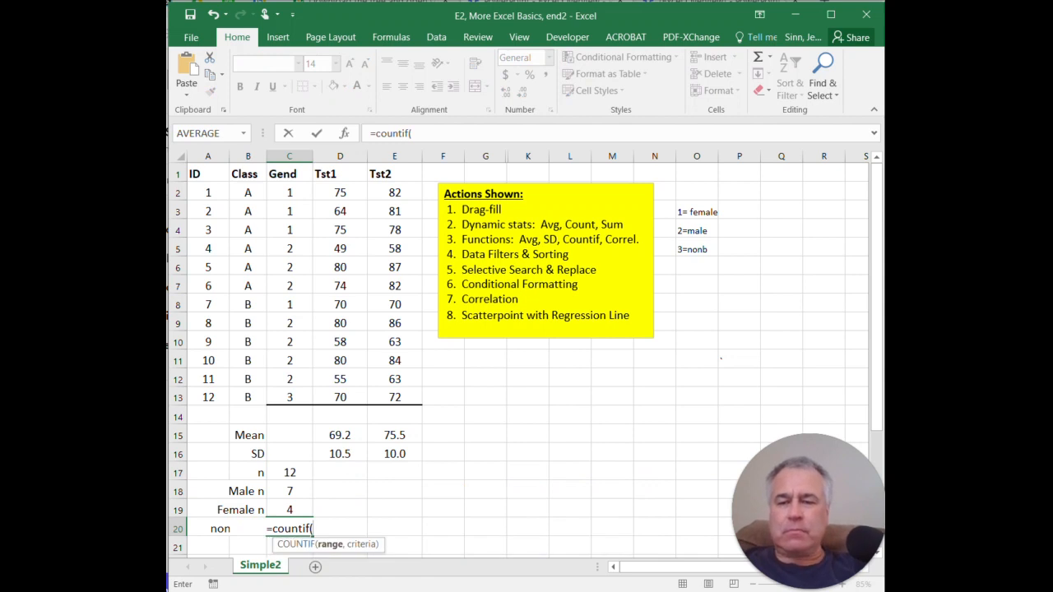
{"action": "left_click_drag", "start_coordinate": [288, 193], "coordinate": [288, 397]}
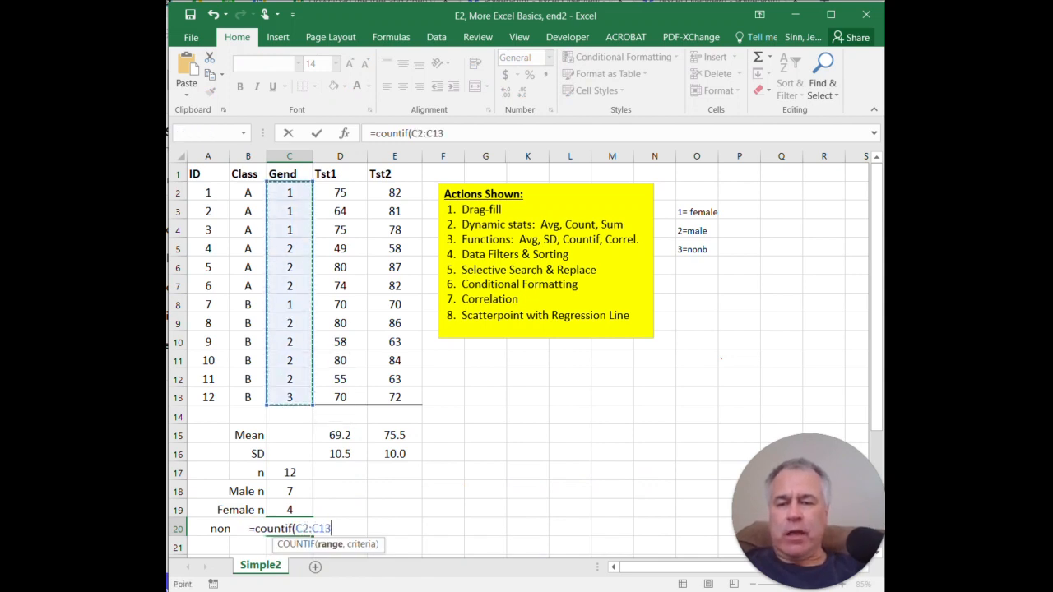
{"action": "type", "text": ","}
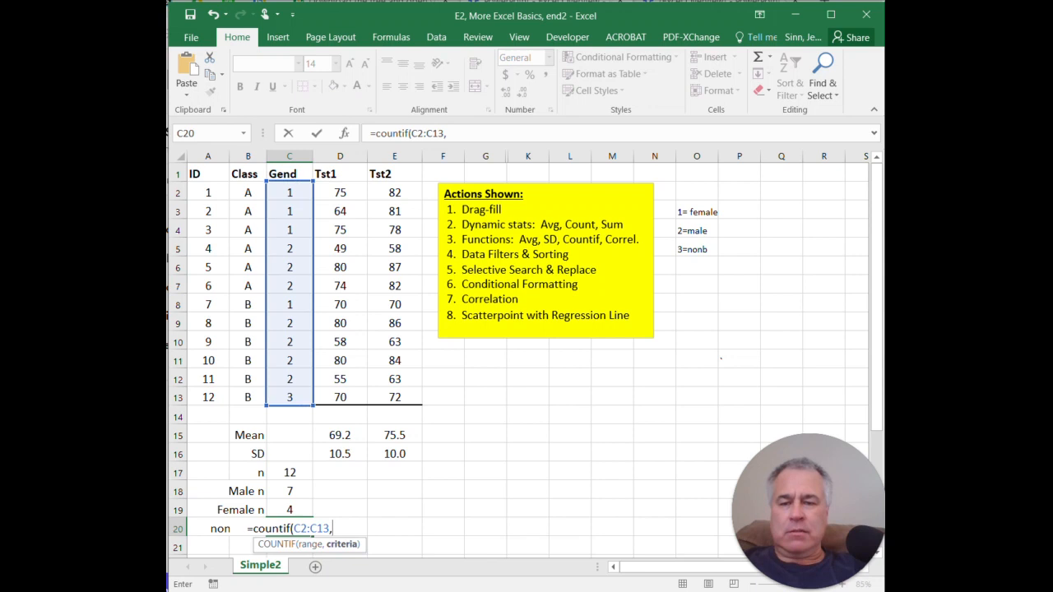
{"action": "type", "text": "3)"}
{"action": "key", "text": "Return"}
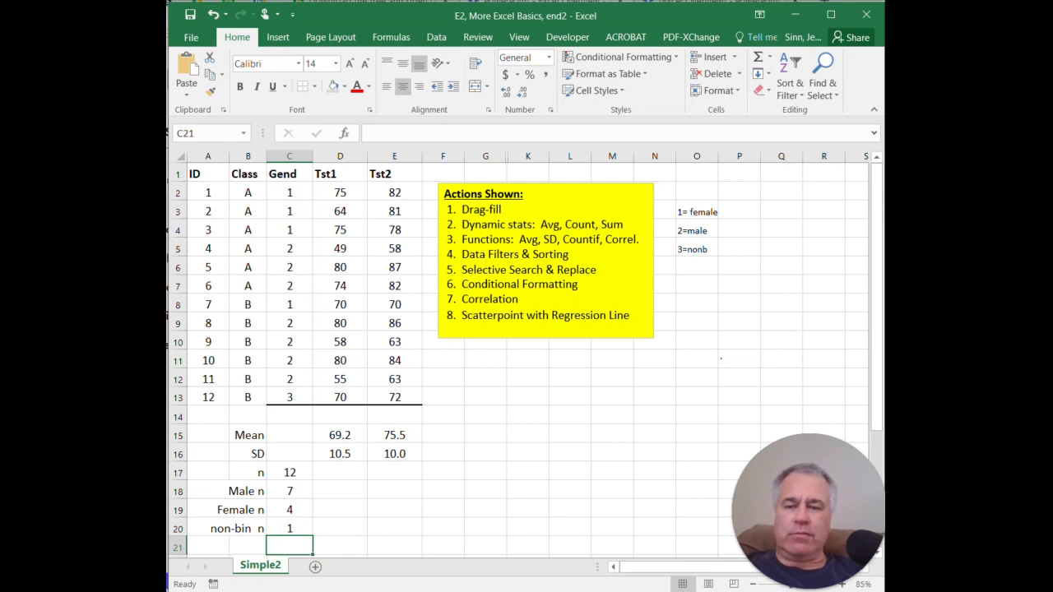
- Review the COUNT formula in C17 and the COUNTIF formulas in C18 and C19 without changing them
{"action": "double_click", "coordinate": [307, 473]}
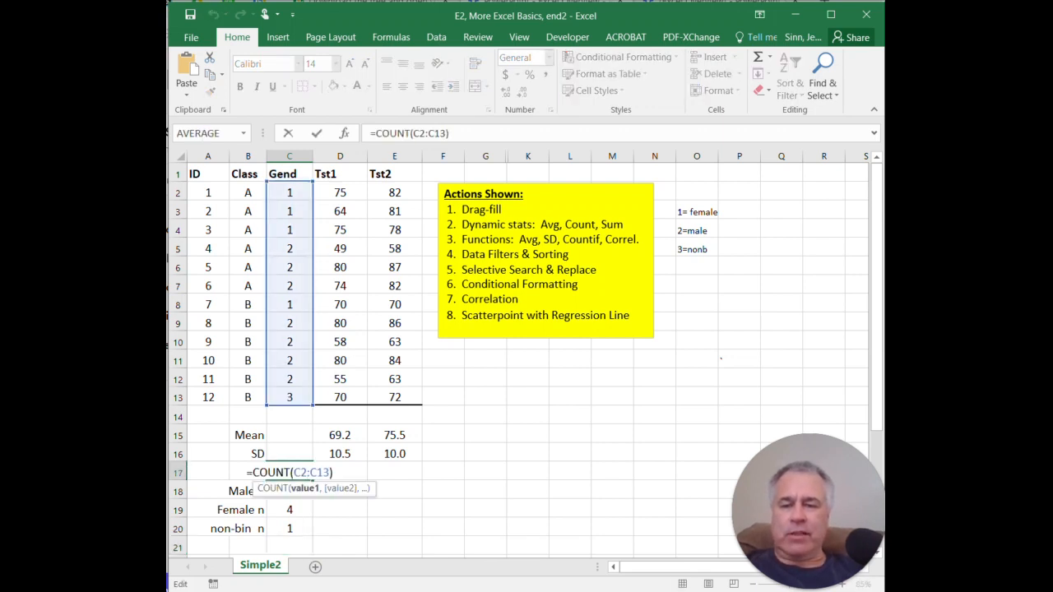
{"action": "left_click", "coordinate": [443, 509]}
{"action": "double_click", "coordinate": [300, 491]}
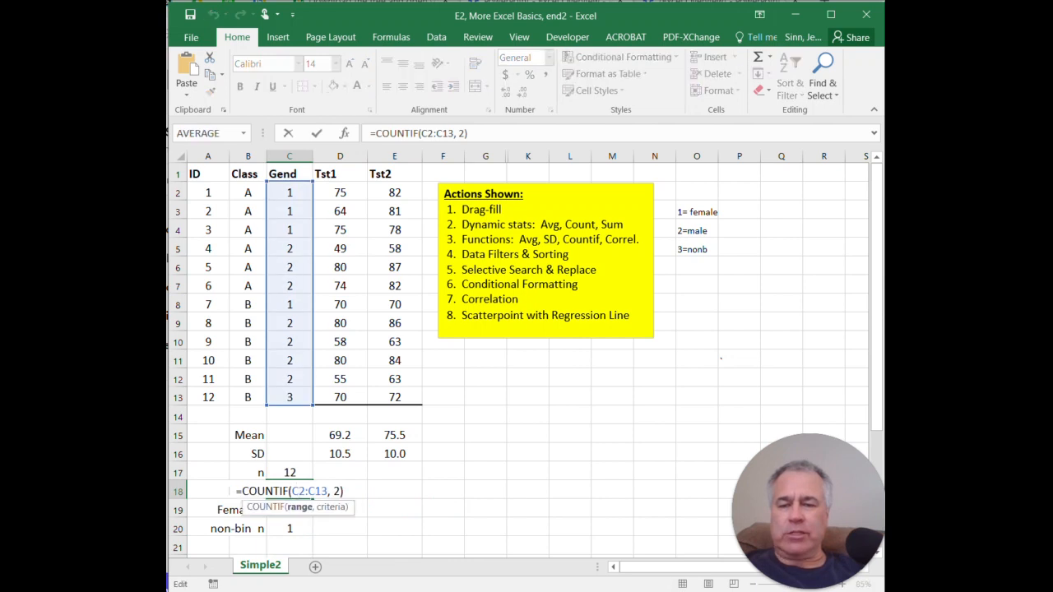
{"action": "left_click", "coordinate": [395, 473]}
{"action": "double_click", "coordinate": [298, 510]}
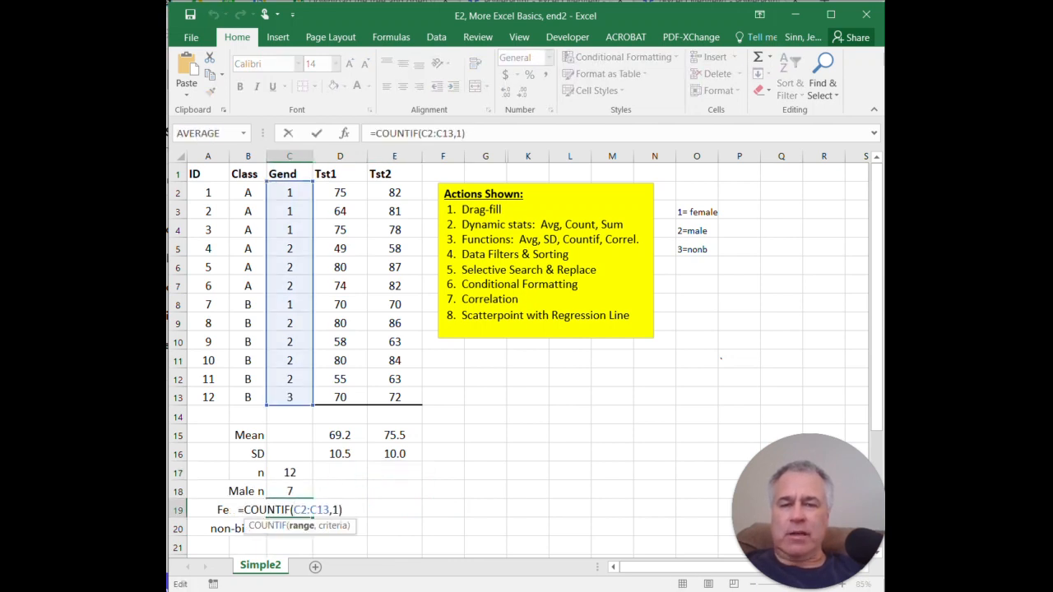
{"action": "key", "text": "ctrl+Return"}
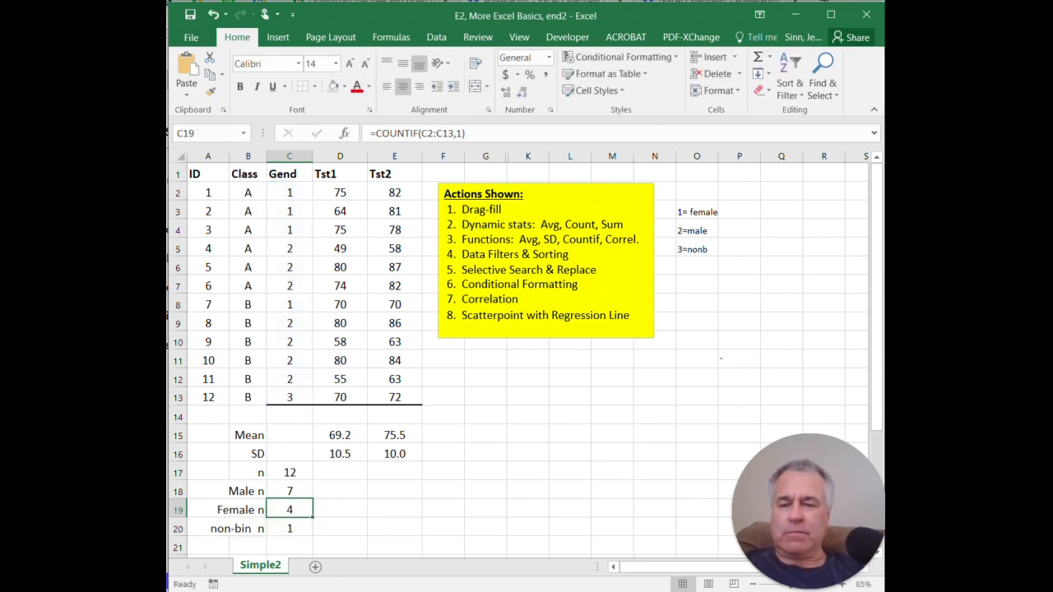
{"action": "double_click", "coordinate": [290, 510]}
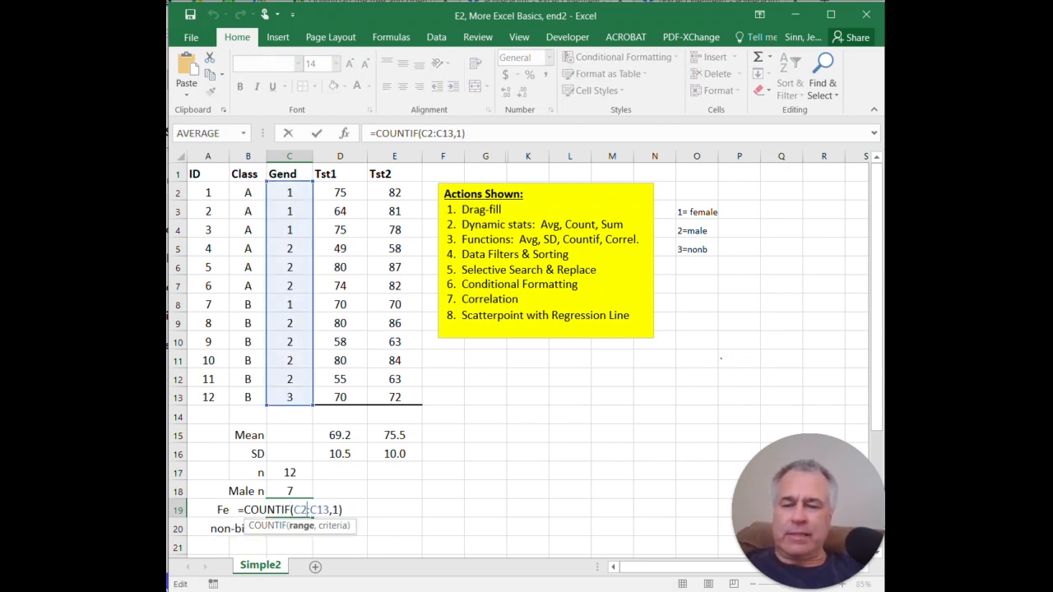
{"action": "type", "text": "a"}
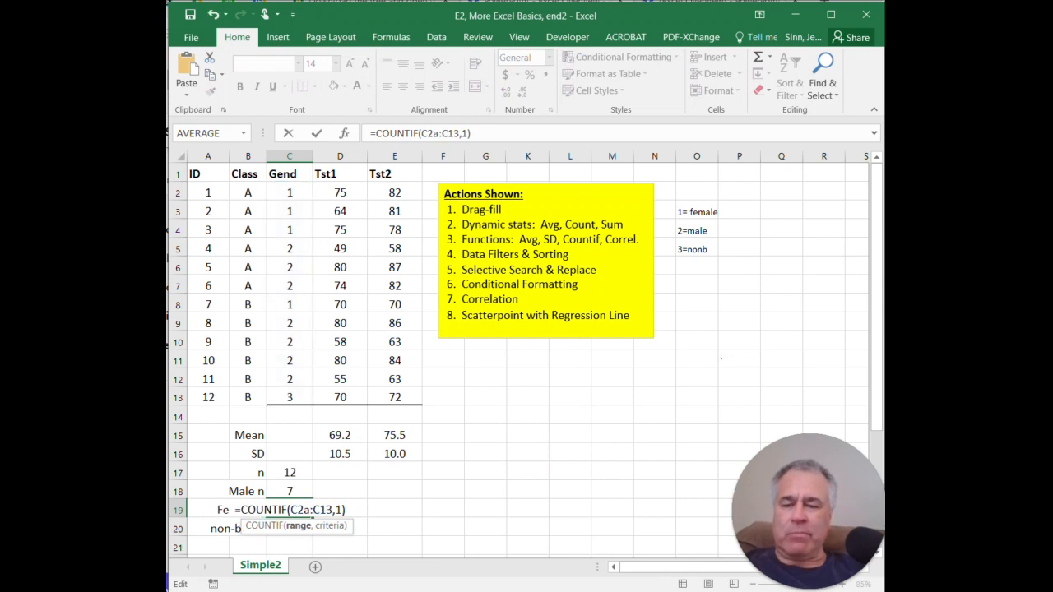
{"action": "key", "text": "ctrl+Return"}
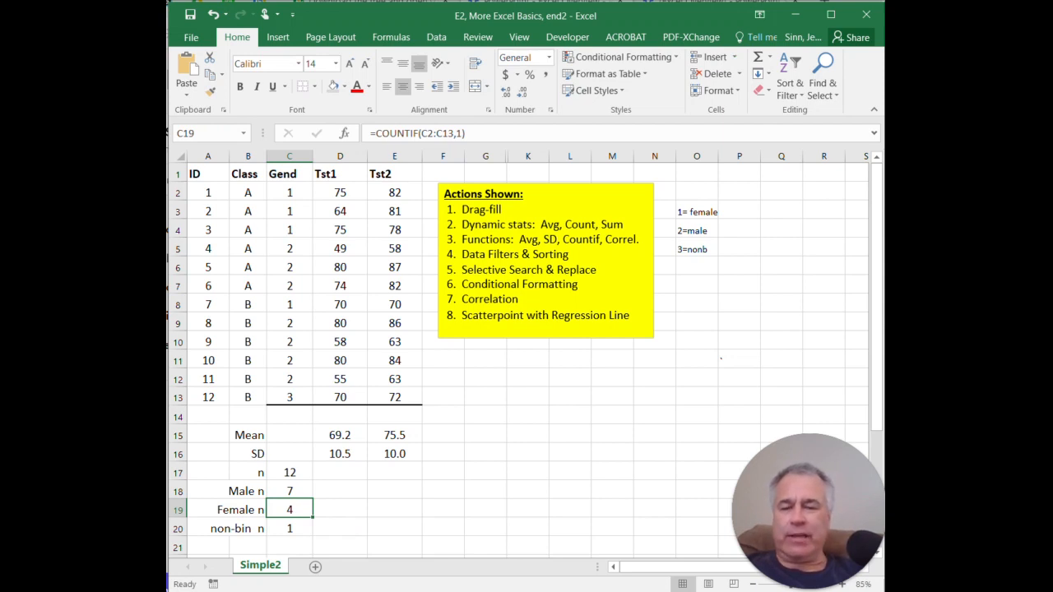
{"action": "left_click", "coordinate": [443, 490]}
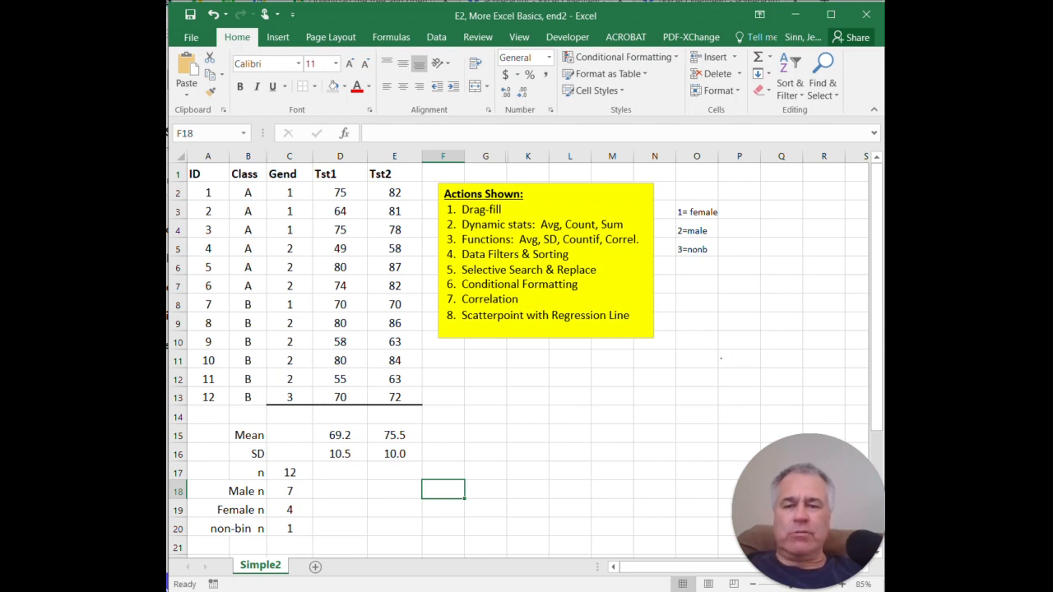
{"action": "left_click", "coordinate": [527, 471]}
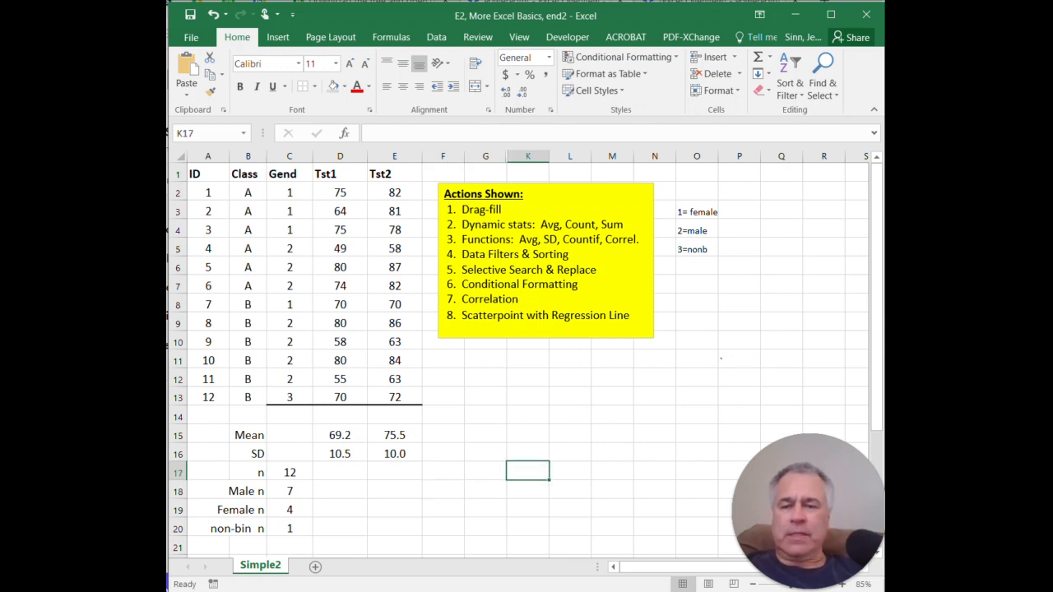
{"action": "left_click", "coordinate": [485, 471]}
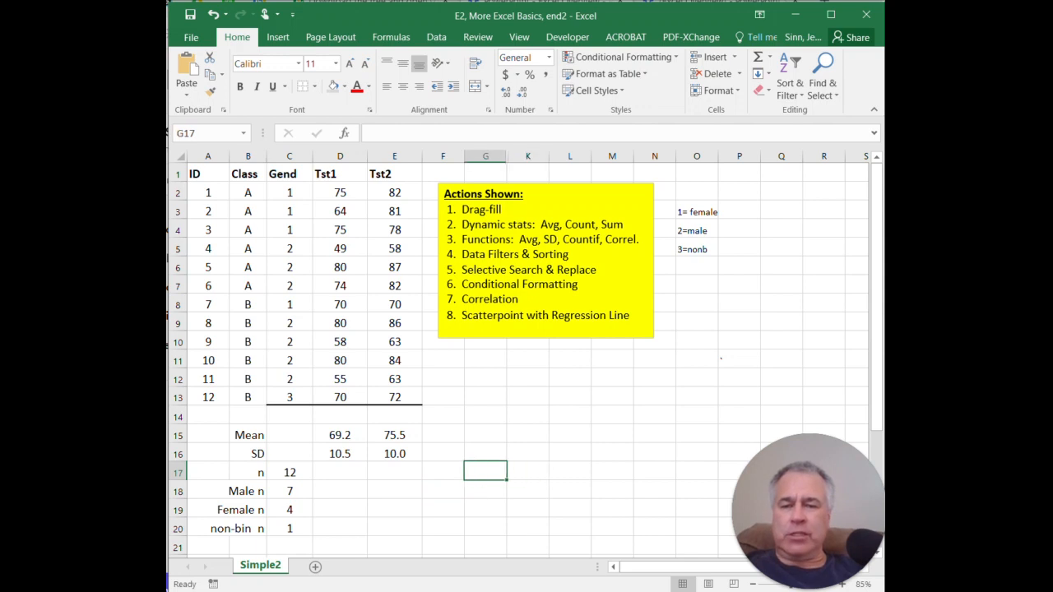
- Correlate the Tst1 scores in D2:D13 with the Tst2 scores in E2:E13 using a CORREL formula in G12
{"action": "left_click", "coordinate": [486, 378]}
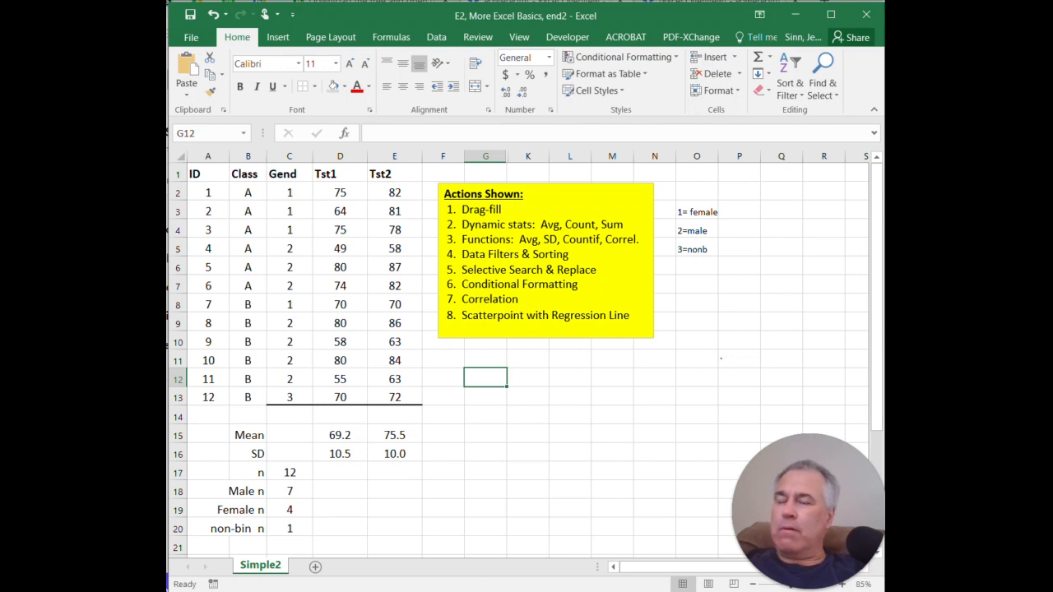
{"action": "type", "text": "=correl"}
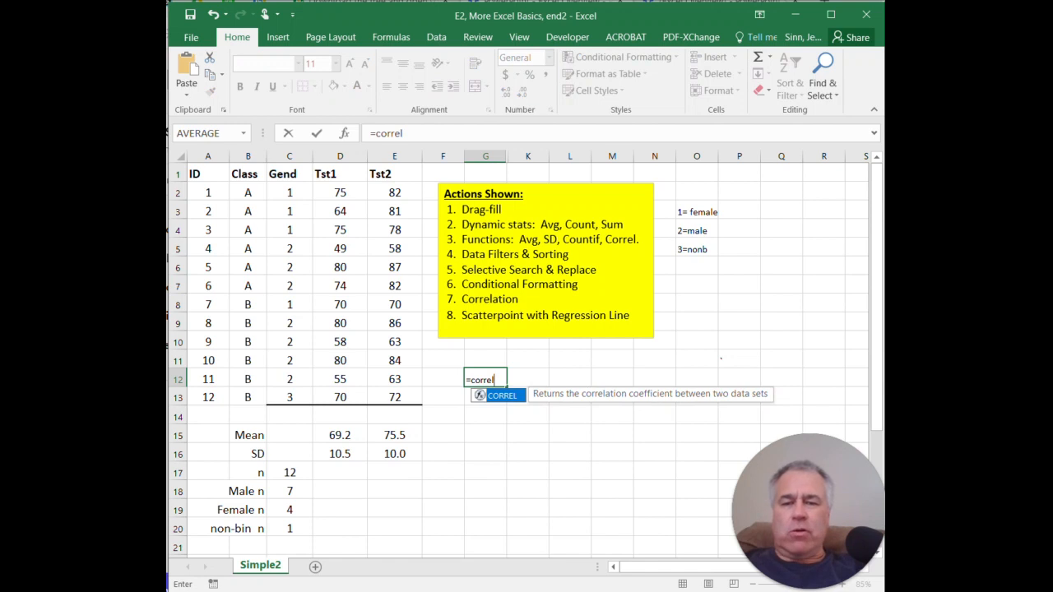
{"action": "type", "text": "("}
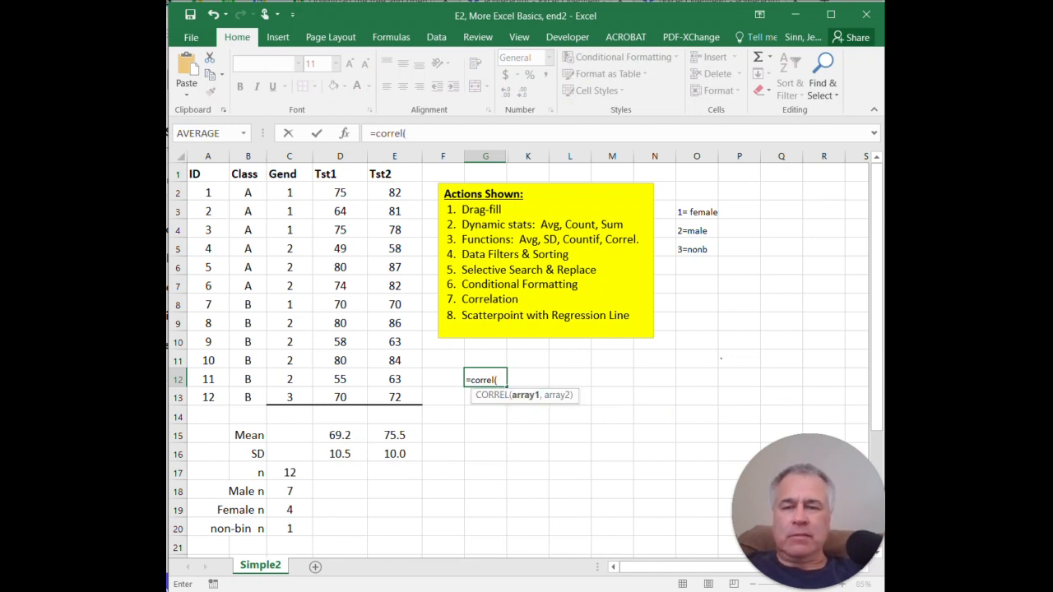
{"action": "left_click_drag", "start_coordinate": [340, 193], "coordinate": [339, 397]}
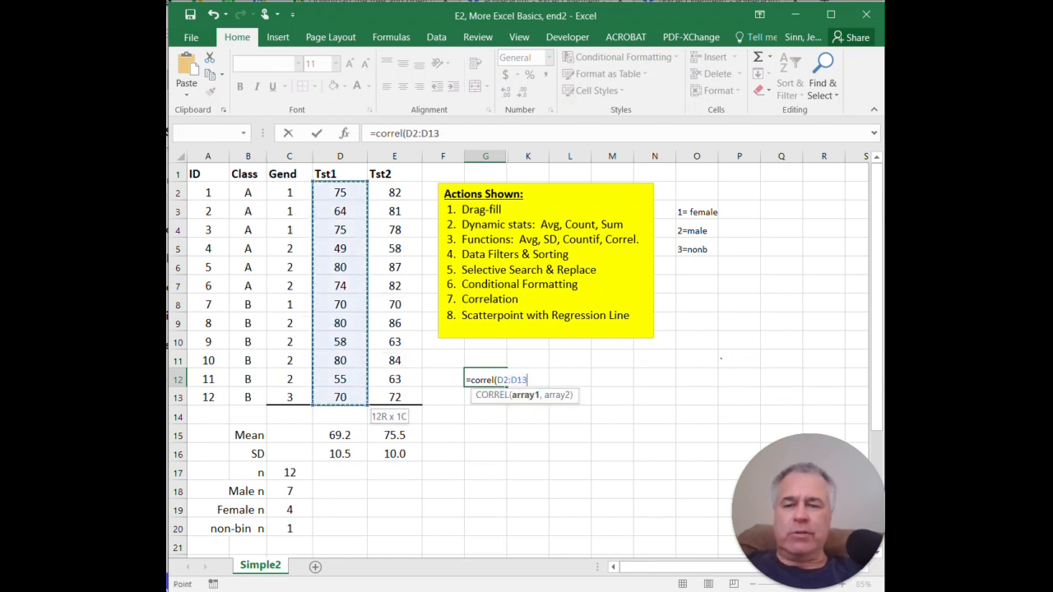
{"action": "type", "text": ","}
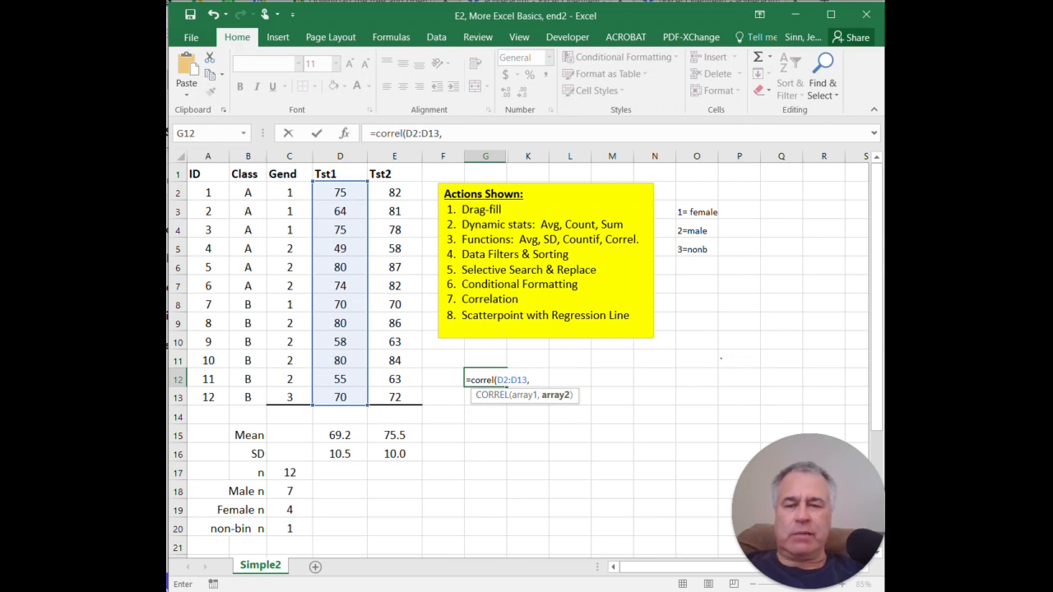
{"action": "left_click_drag", "start_coordinate": [394, 193], "coordinate": [394, 397]}
{"action": "type", "text": ")"}
{"action": "key", "text": "Return"}
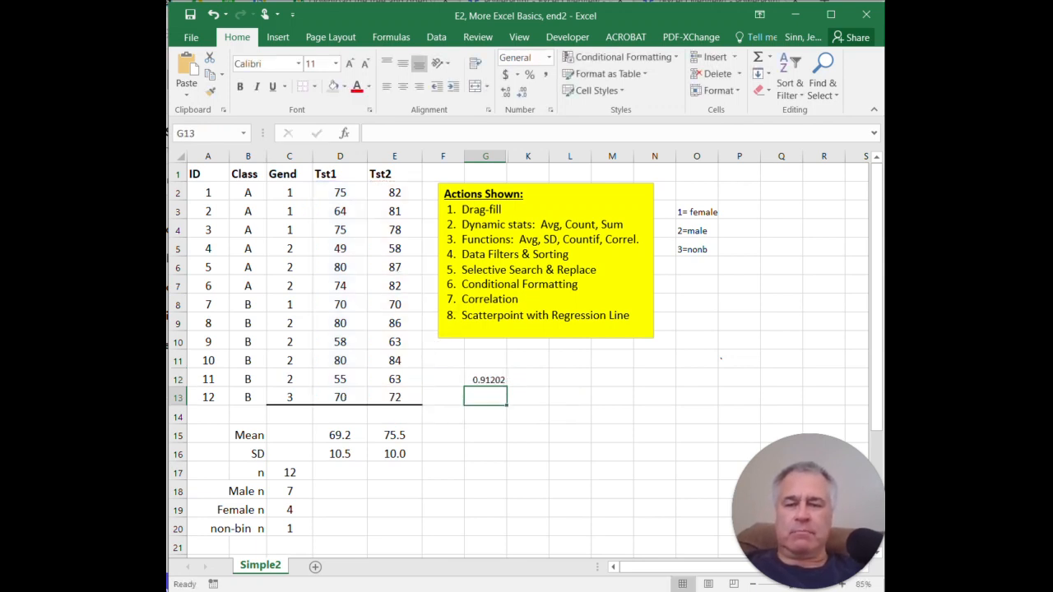
- Overwrite G12 with a freshly entered CORREL formula, using D2:D13 as the first array and E2:E13 as the second
{"action": "left_click", "coordinate": [485, 379]}
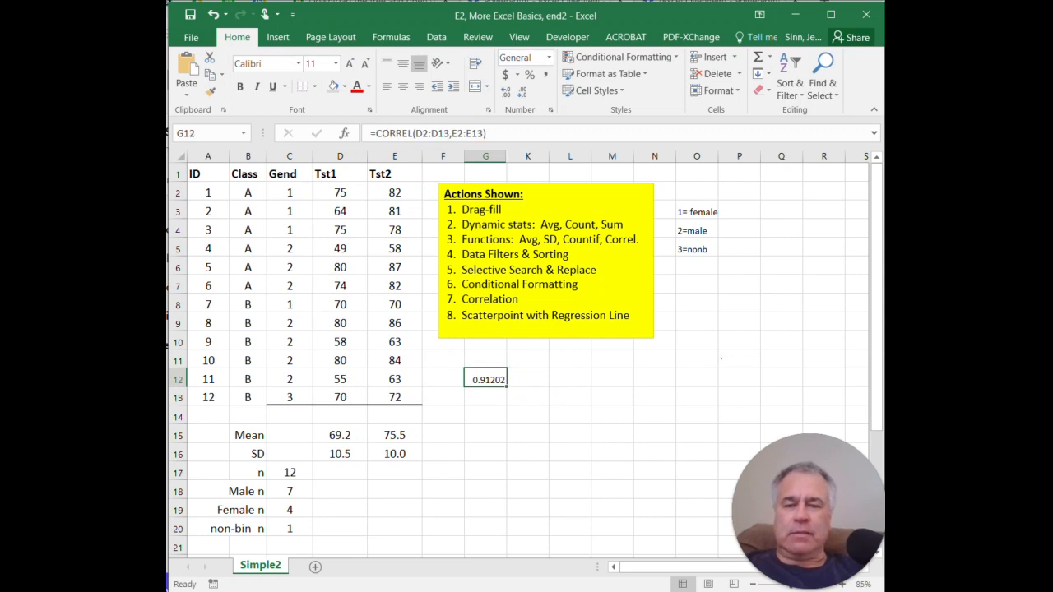
{"action": "type", "text": "="}
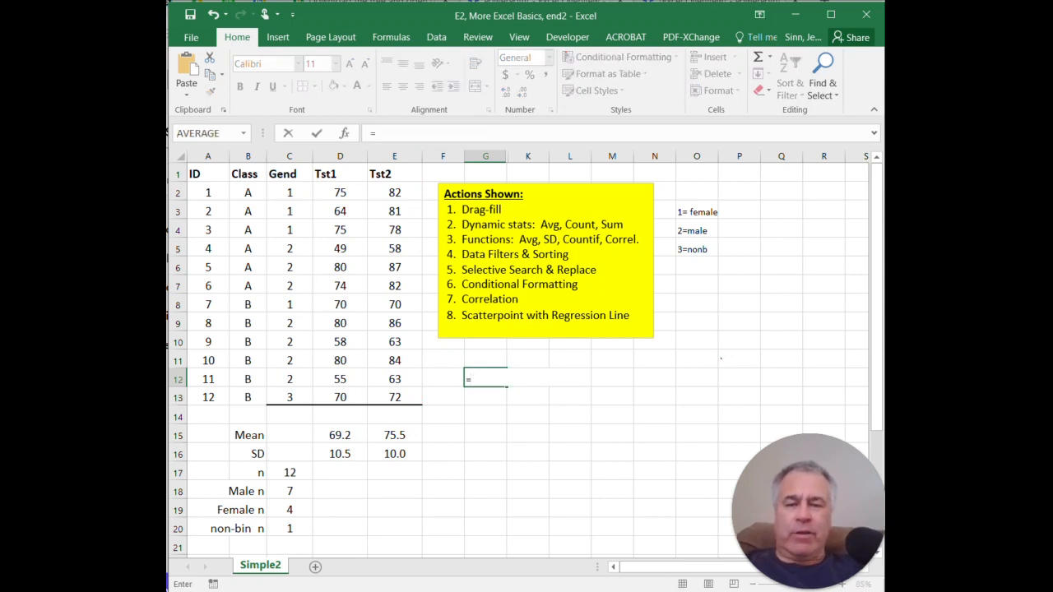
{"action": "type", "text": "correl"}
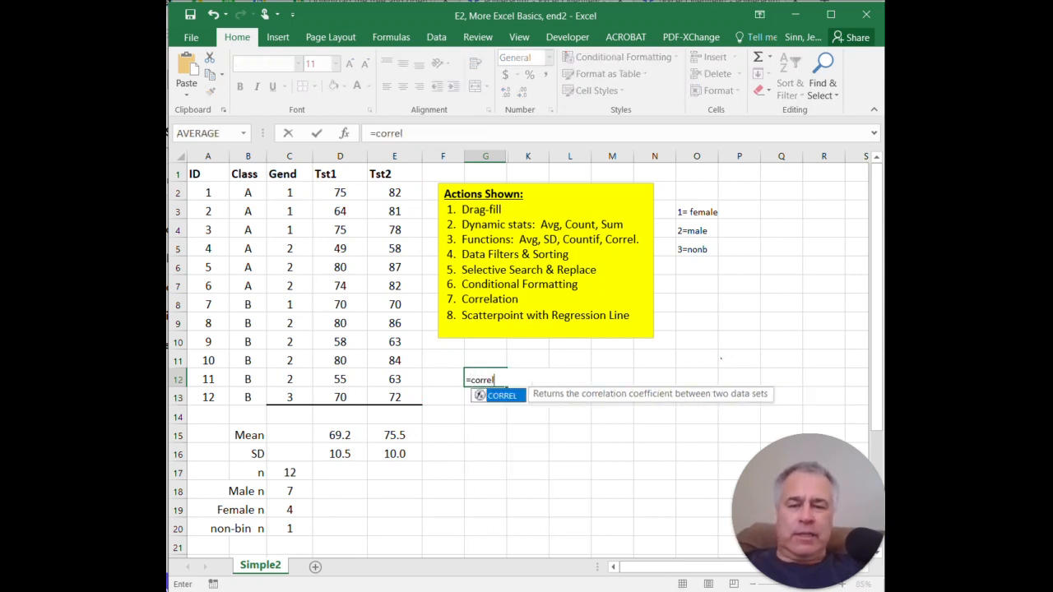
{"action": "type", "text": "("}
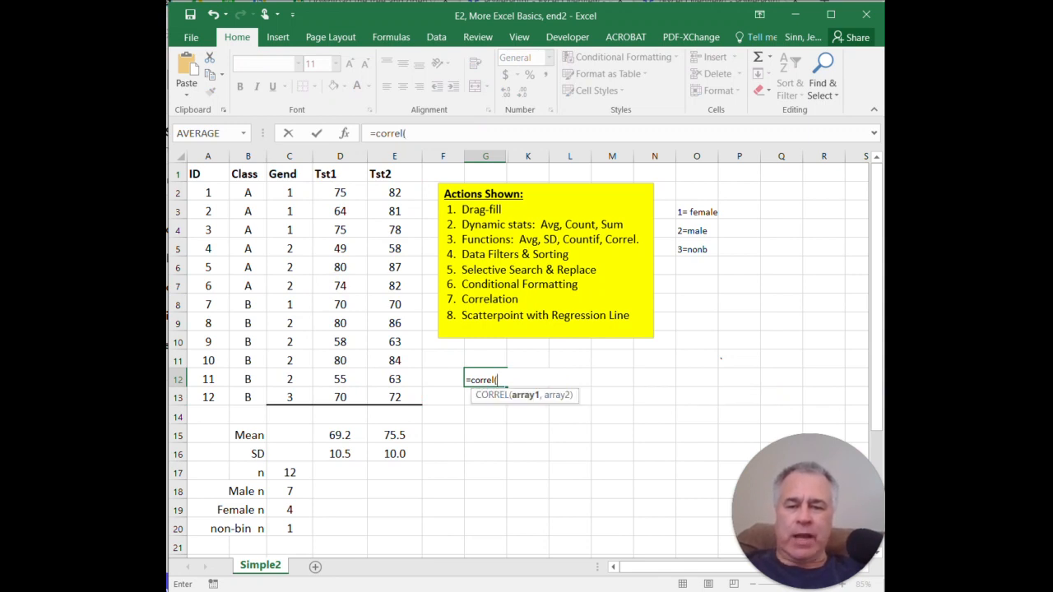
{"action": "left_click_drag", "start_coordinate": [340, 192], "coordinate": [339, 397]}
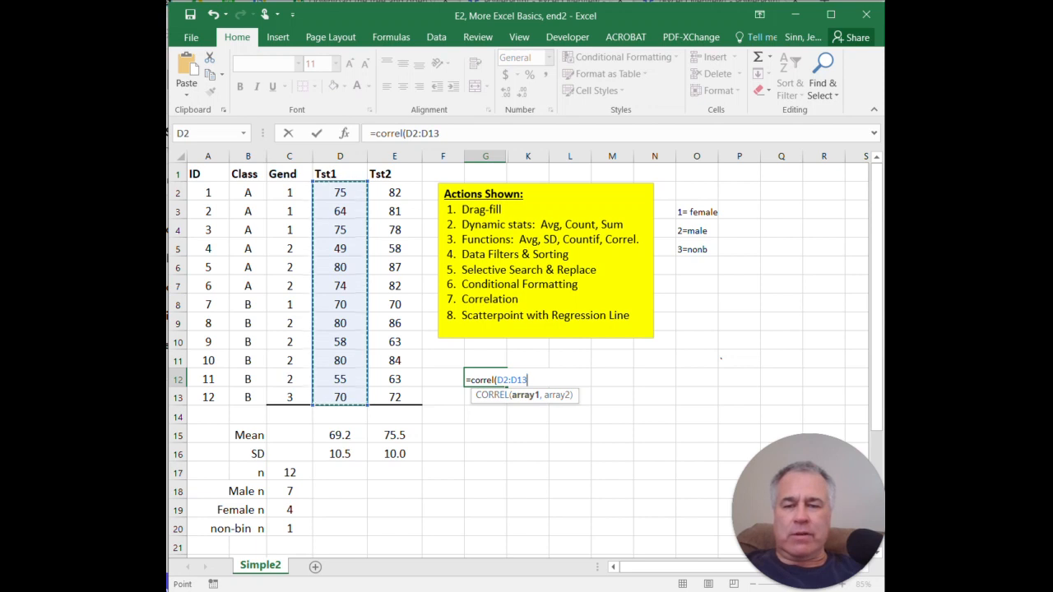
{"action": "type", "text": ","}
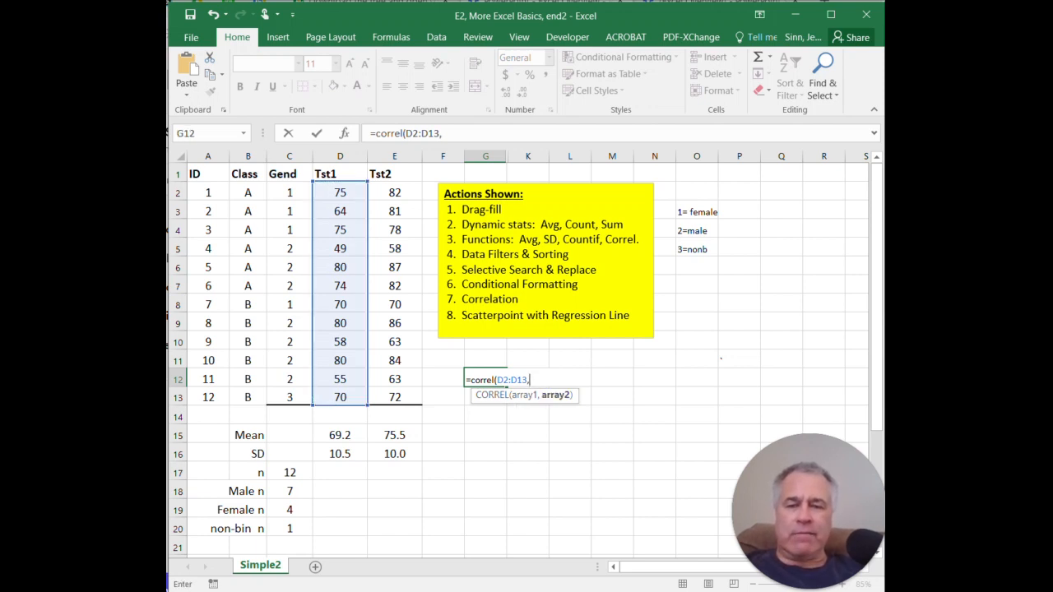
{"action": "left_click_drag", "start_coordinate": [395, 193], "coordinate": [395, 397]}
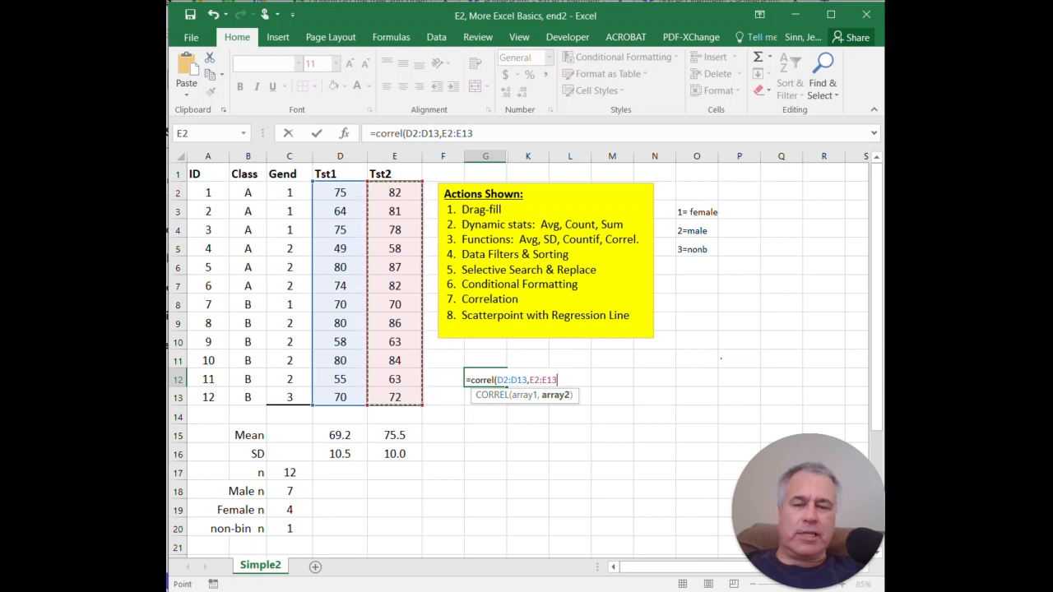
{"action": "key", "text": "Return"}
- Reduce the correlation result in G12 to two decimal places
{"action": "left_click", "coordinate": [485, 379]}
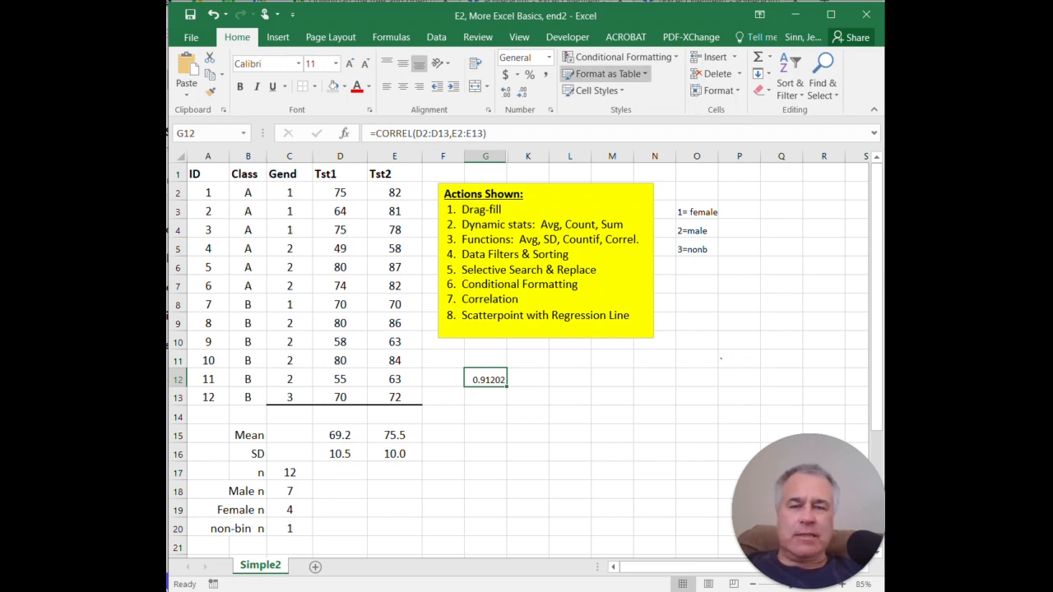
{"action": "left_click", "coordinate": [522, 93]}
{"action": "left_click", "coordinate": [521, 93]}
{"action": "left_click", "coordinate": [522, 93]}
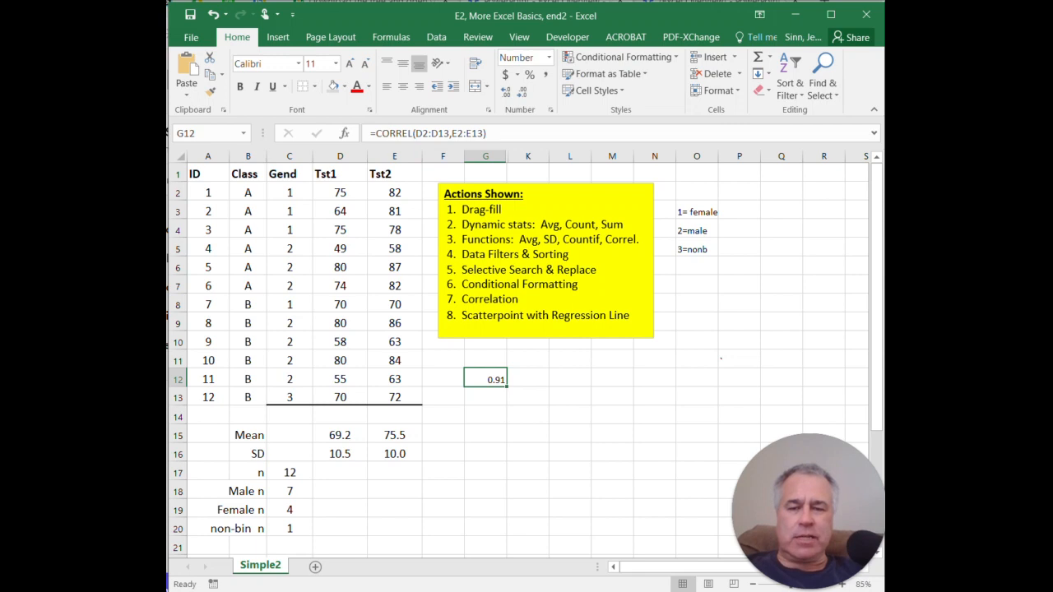
- Add the label Correl in F12 beside the correlation result
{"action": "left_click", "coordinate": [442, 378]}
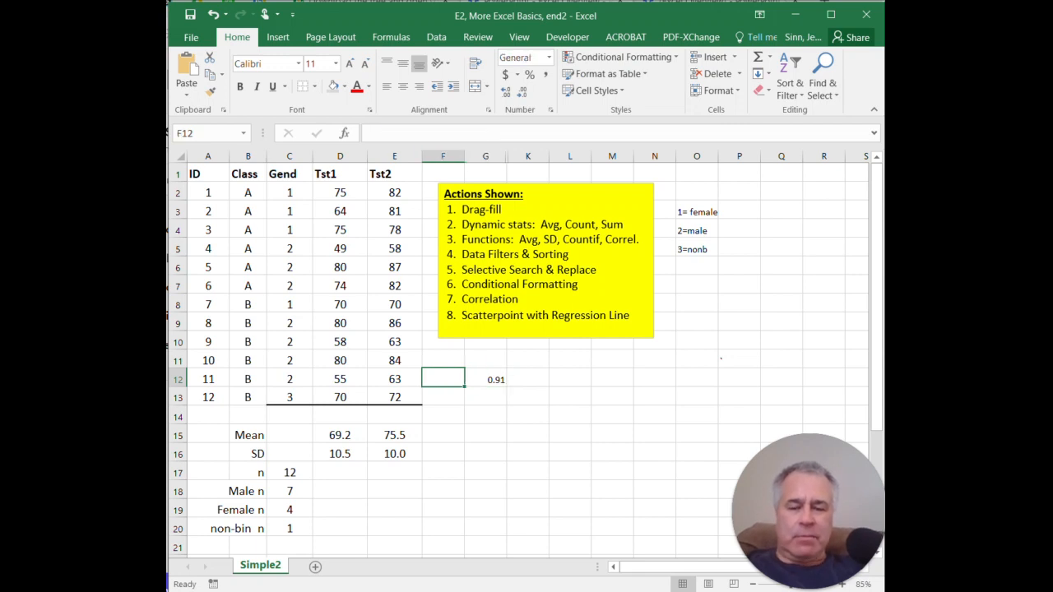
{"action": "type", "text": "corre"}
{"action": "key", "text": "BackSpace"}
{"action": "key", "text": "BackSpace"}
{"action": "key", "text": "BackSpace"}
{"action": "key", "text": "BackSpace"}
{"action": "key", "text": "BackSpace"}
{"action": "type", "text": "Correl"}
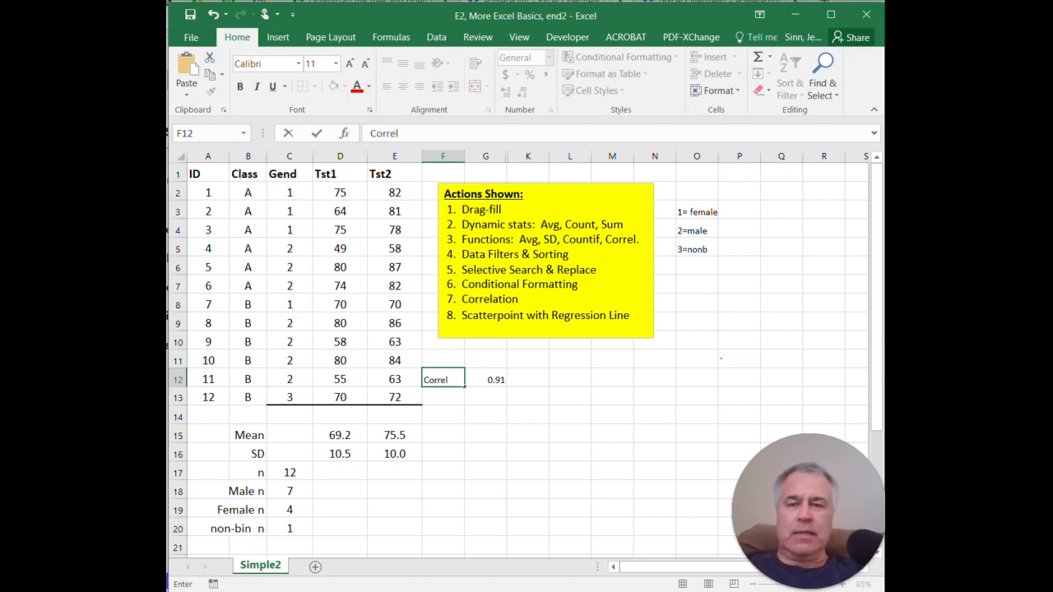
{"action": "left_click", "coordinate": [569, 416]}
- Right-align the label in F12 and extend its text to Correl=
{"action": "left_click", "coordinate": [442, 379]}
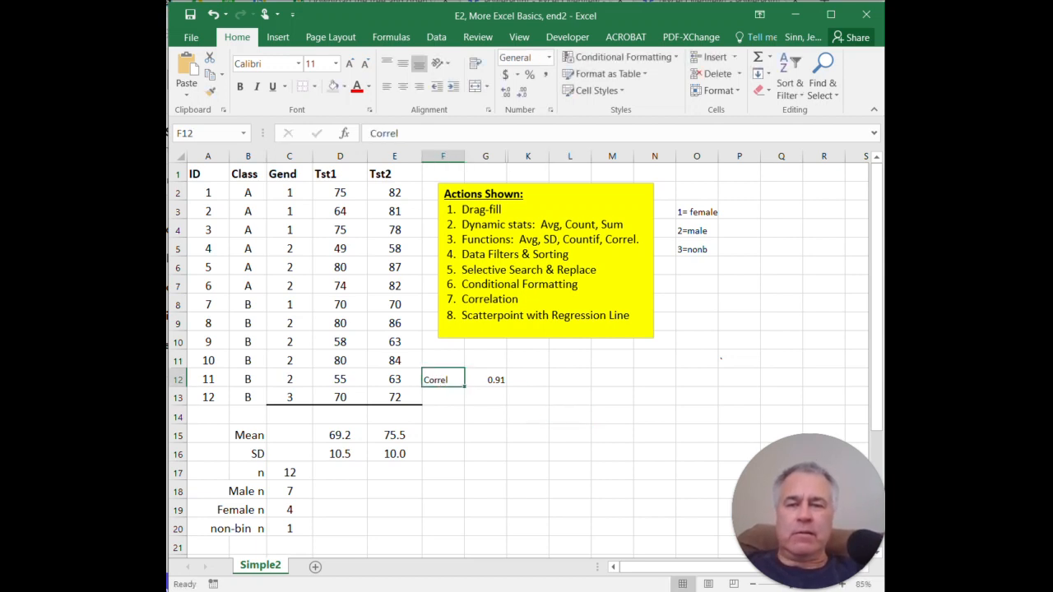
{"action": "left_click", "coordinate": [420, 86]}
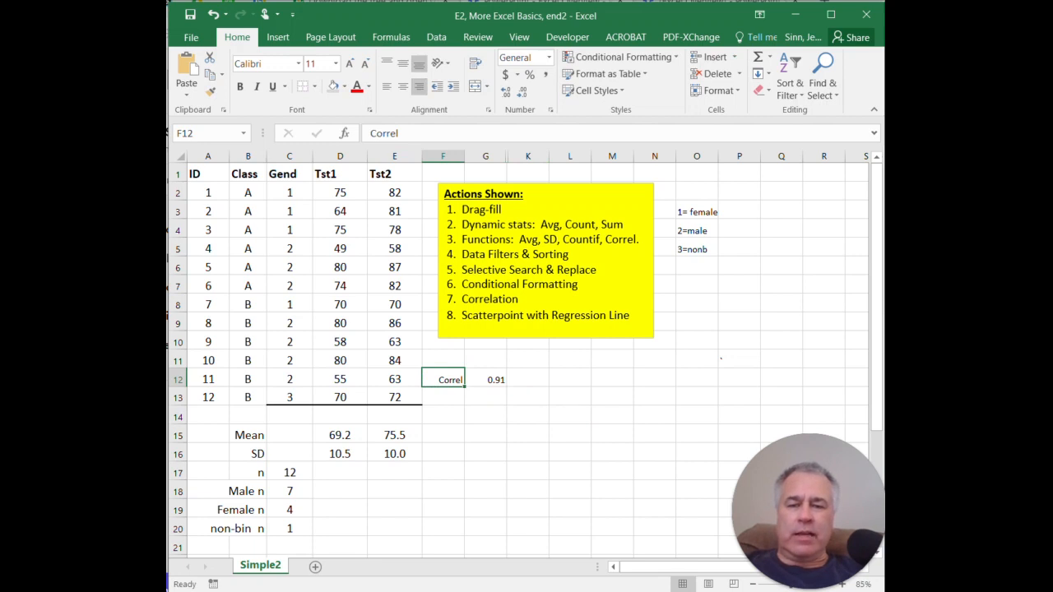
{"action": "left_click", "coordinate": [398, 133]}
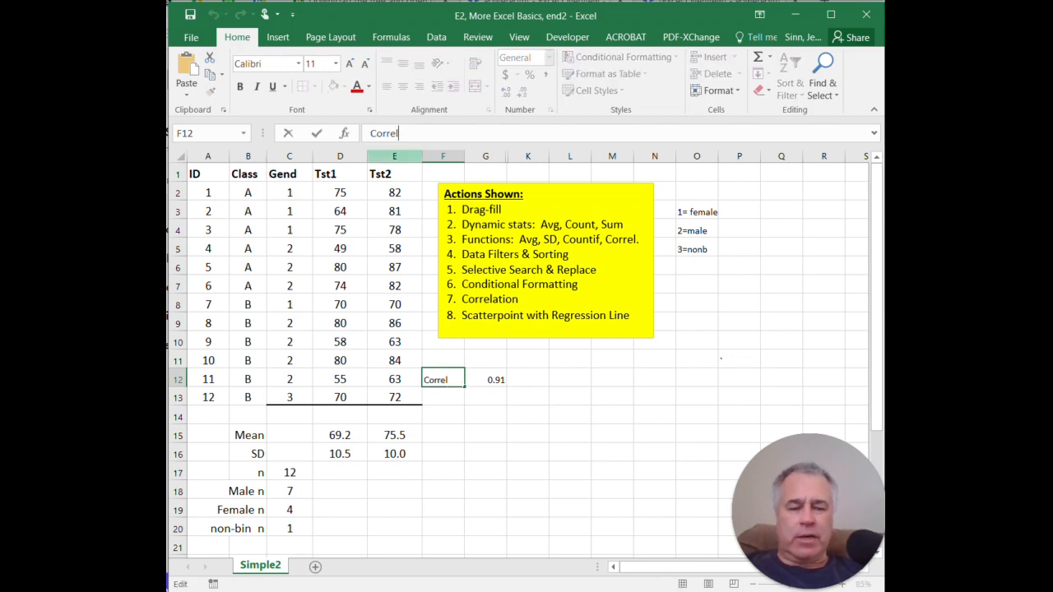
{"action": "type", "text": "="}
{"action": "key", "text": "Return"}
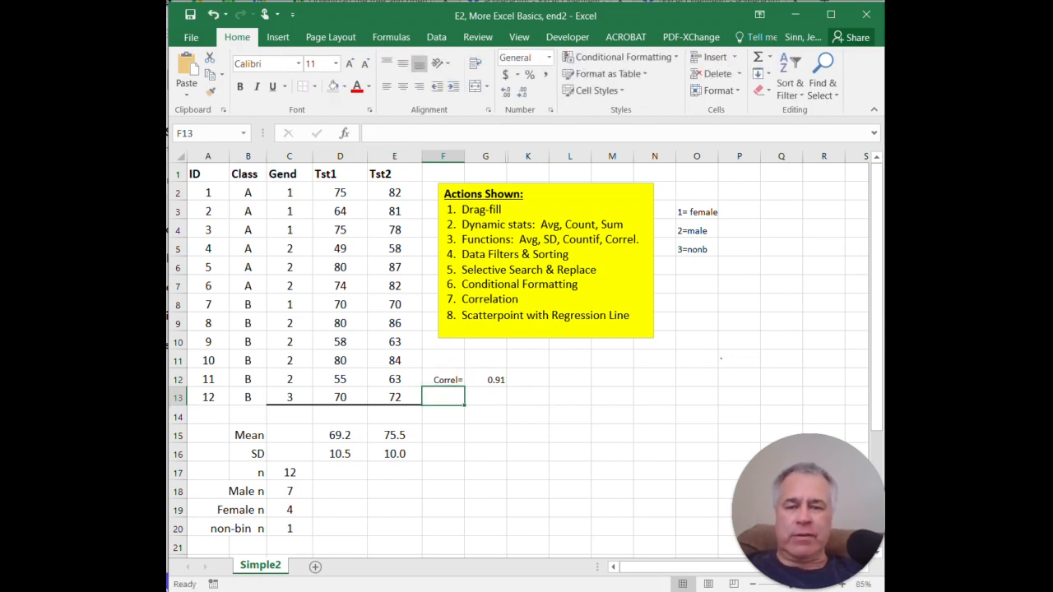
- Left-align the correlation value in G12 so it sits next to its label
{"action": "left_click", "coordinate": [485, 379]}
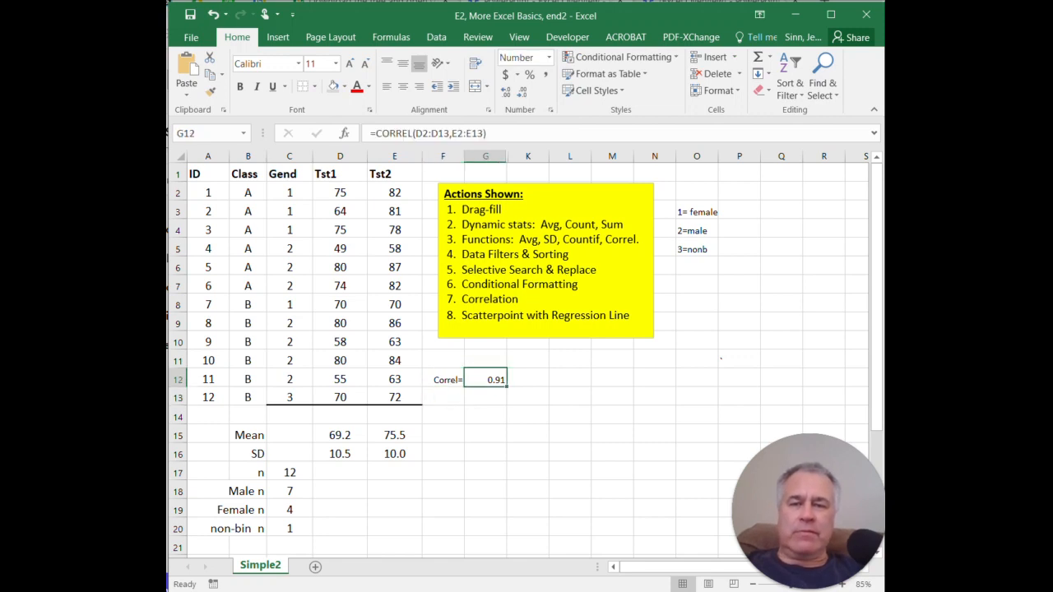
{"action": "left_click", "coordinate": [387, 86]}
{"action": "left_click", "coordinate": [569, 376]}
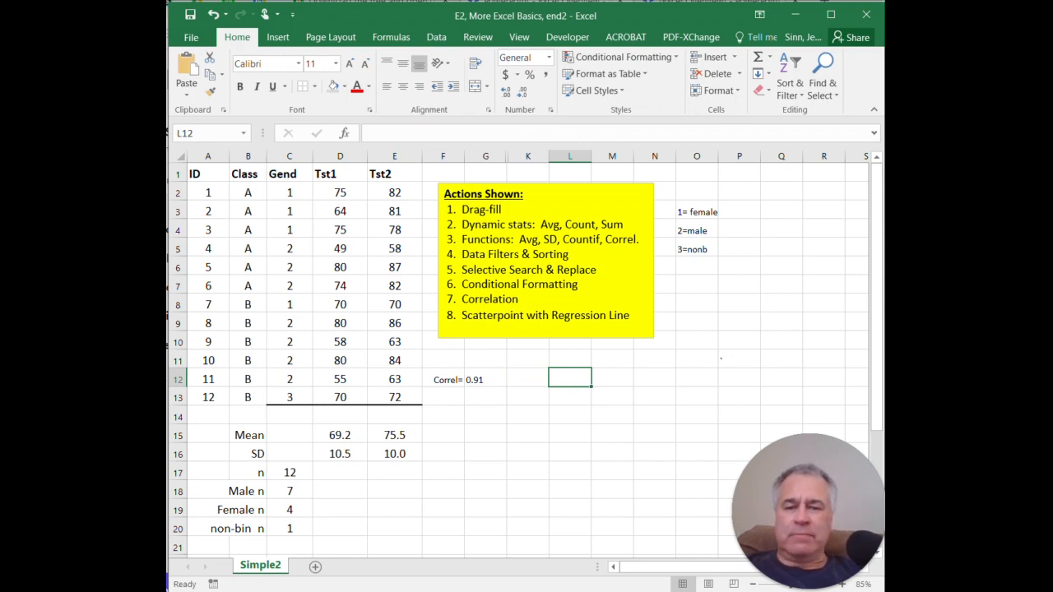
- Review the Correl= label in F12 and the two array ranges of the CORREL formula in G12 without changing them
{"action": "left_click", "coordinate": [442, 378]}
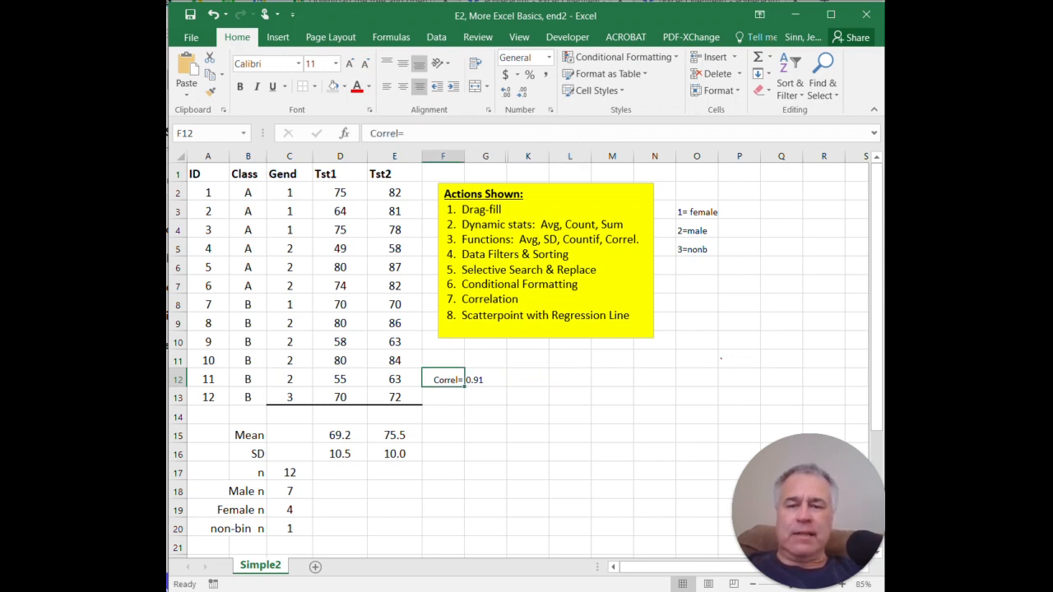
{"action": "left_click", "coordinate": [485, 379]}
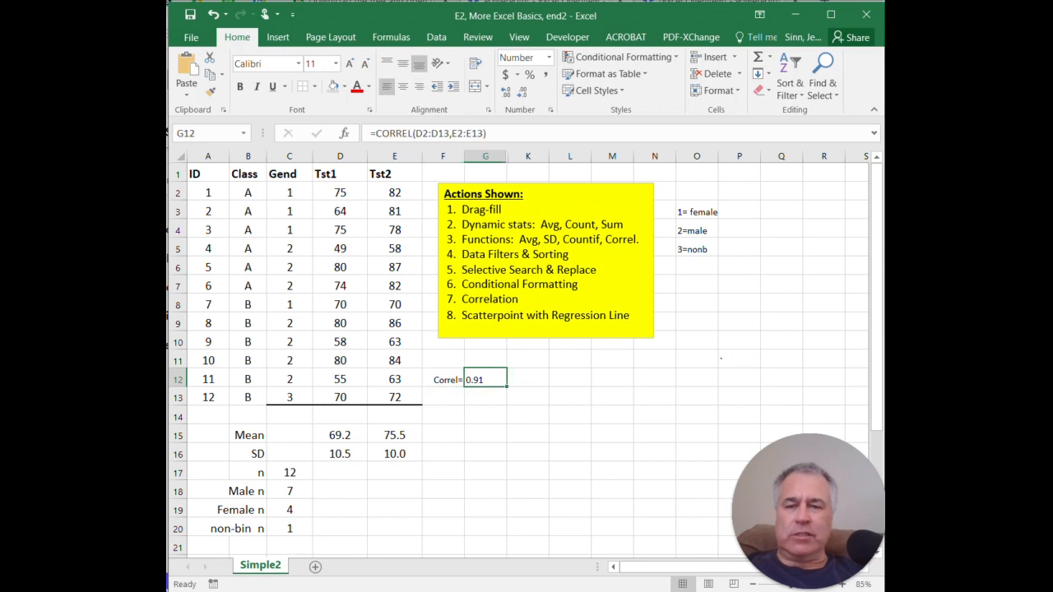
{"action": "left_click", "coordinate": [485, 433]}
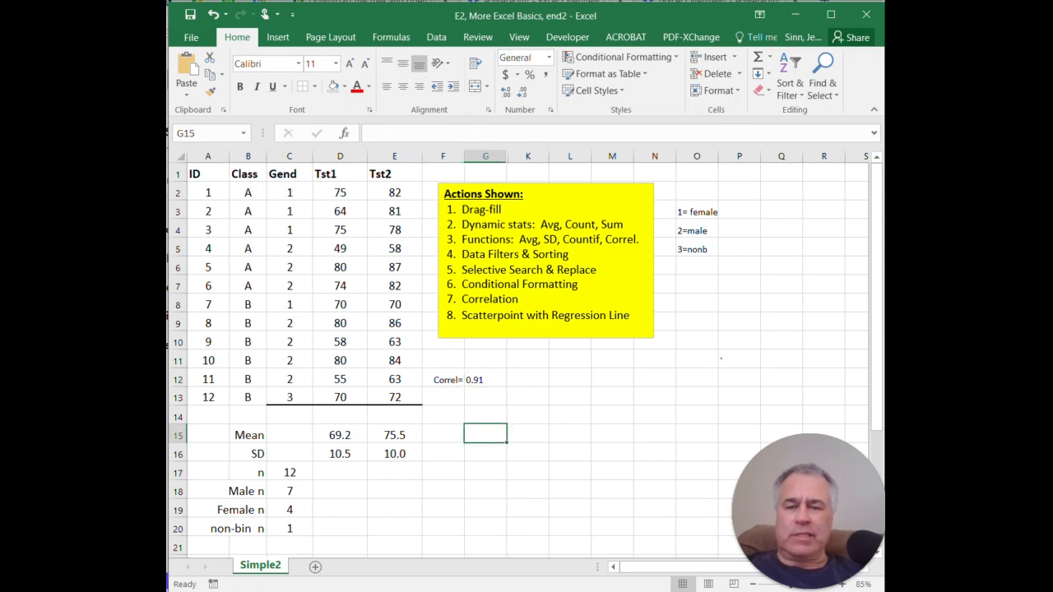
{"action": "left_click", "coordinate": [486, 379]}
{"action": "double_click", "coordinate": [483, 379]}
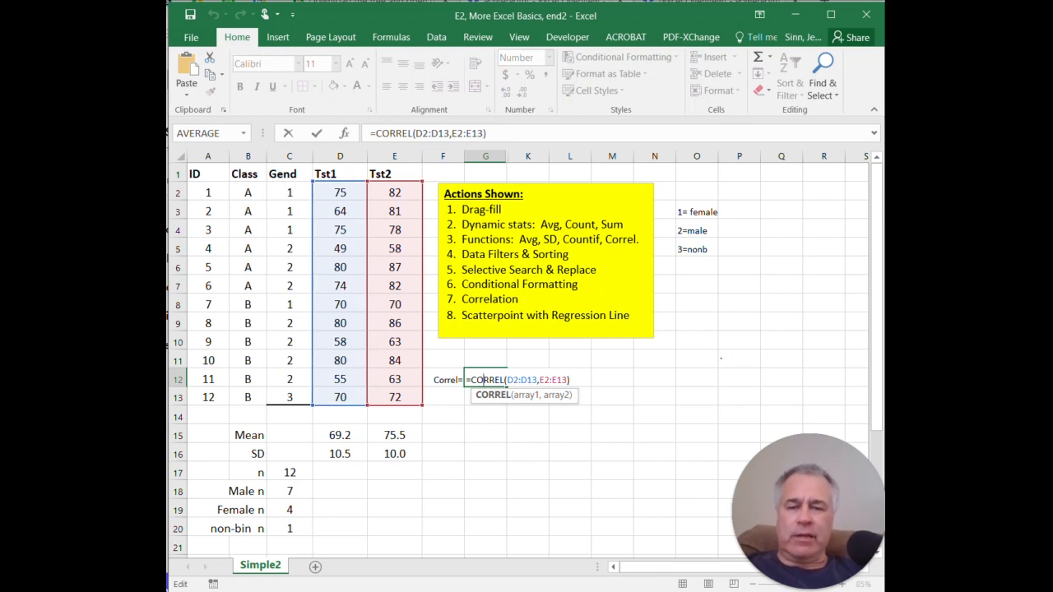
{"action": "key", "text": "Escape"}
{"action": "left_click", "coordinate": [527, 453]}
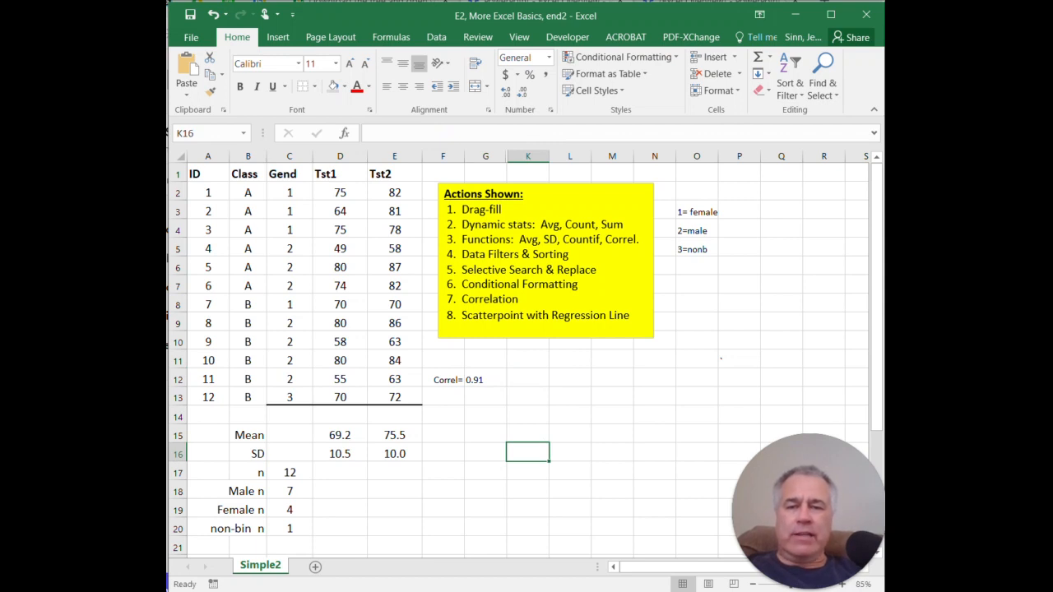
- Highlight the Data Filters & Sorting item in the Actions Shown text box
{"action": "left_click_drag", "start_coordinate": [453, 255], "coordinate": [569, 255]}
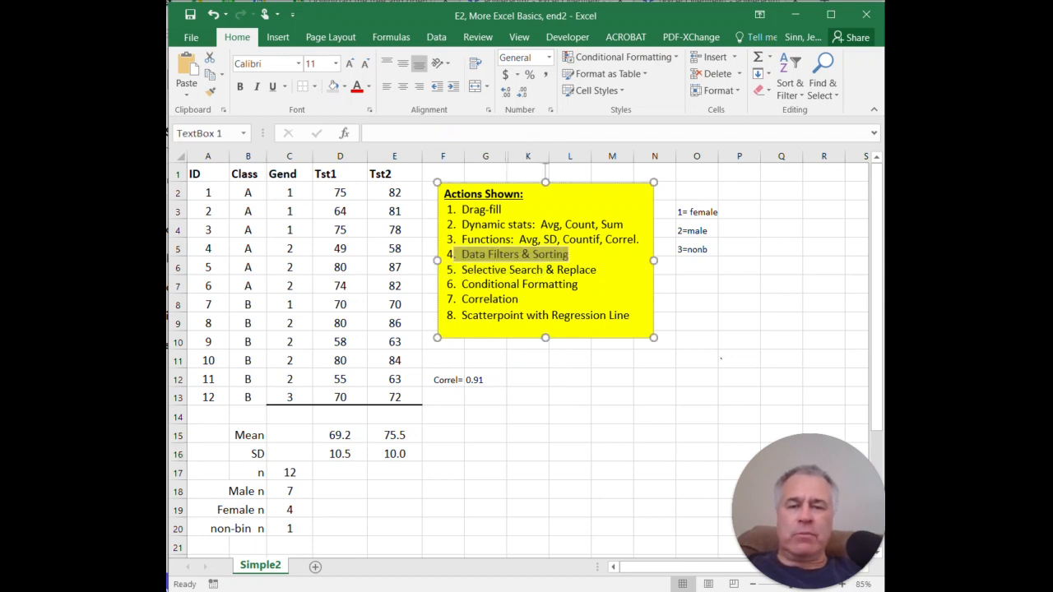
- Add filter controls to the header row A1:E1 covering ID, Class, Gend, Tst1 and Tst2
{"action": "left_click", "coordinate": [443, 434]}
{"action": "left_click_drag", "start_coordinate": [198, 174], "coordinate": [394, 174]}
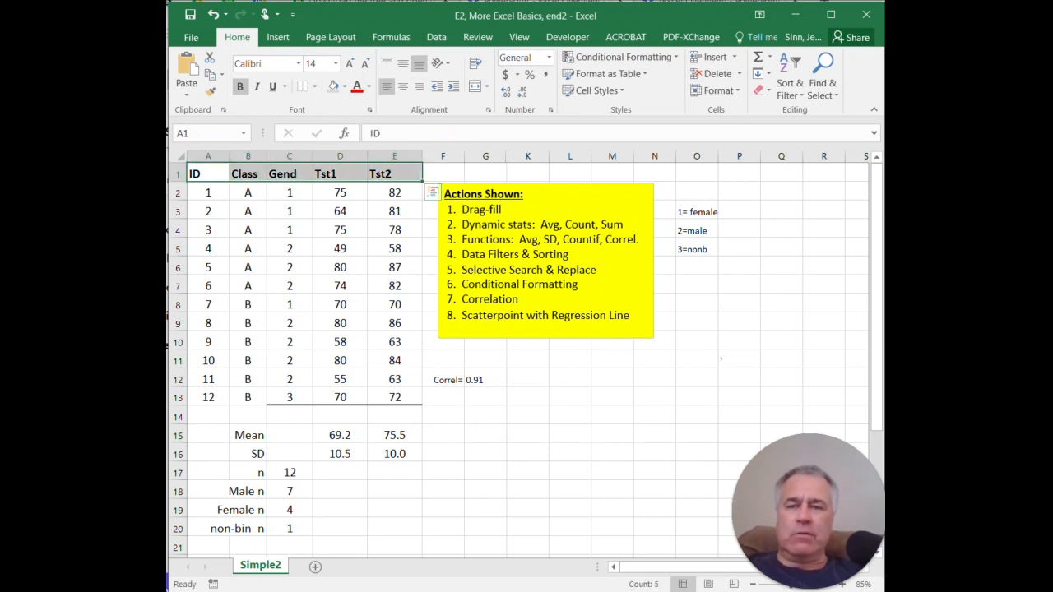
{"action": "left_click", "coordinate": [436, 37]}
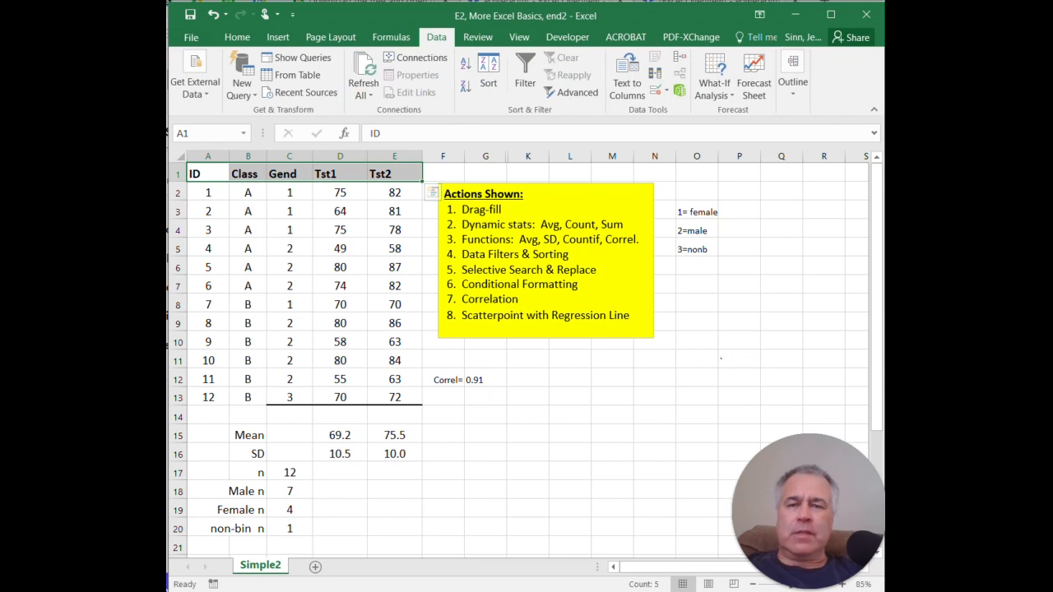
{"action": "left_click", "coordinate": [524, 72]}
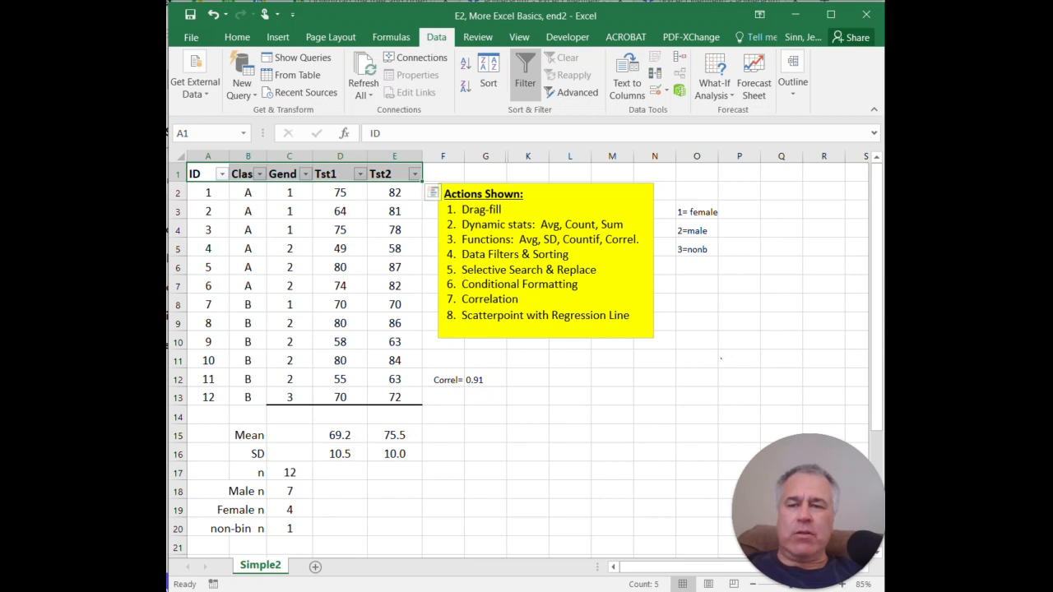
{"action": "left_click", "coordinate": [569, 433]}
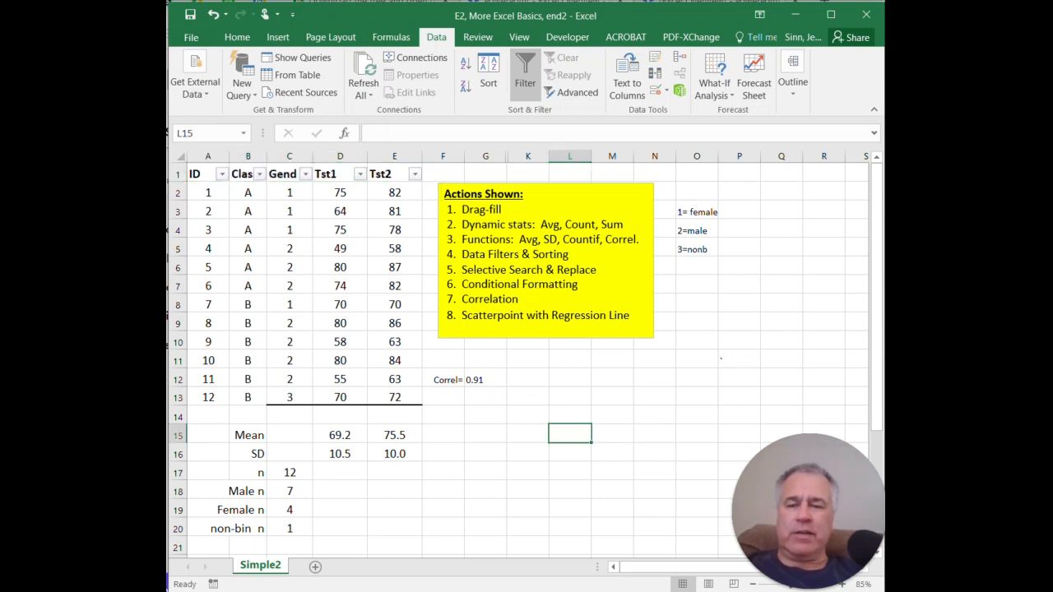
{"action": "left_click_drag", "start_coordinate": [207, 416], "coordinate": [397, 416]}
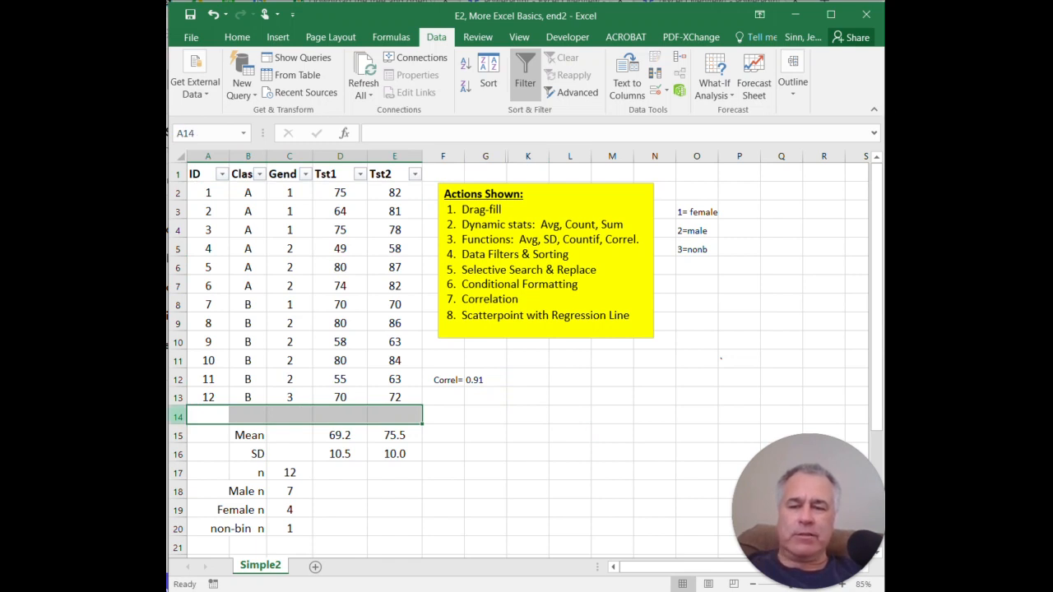
{"action": "left_click", "coordinate": [485, 435]}
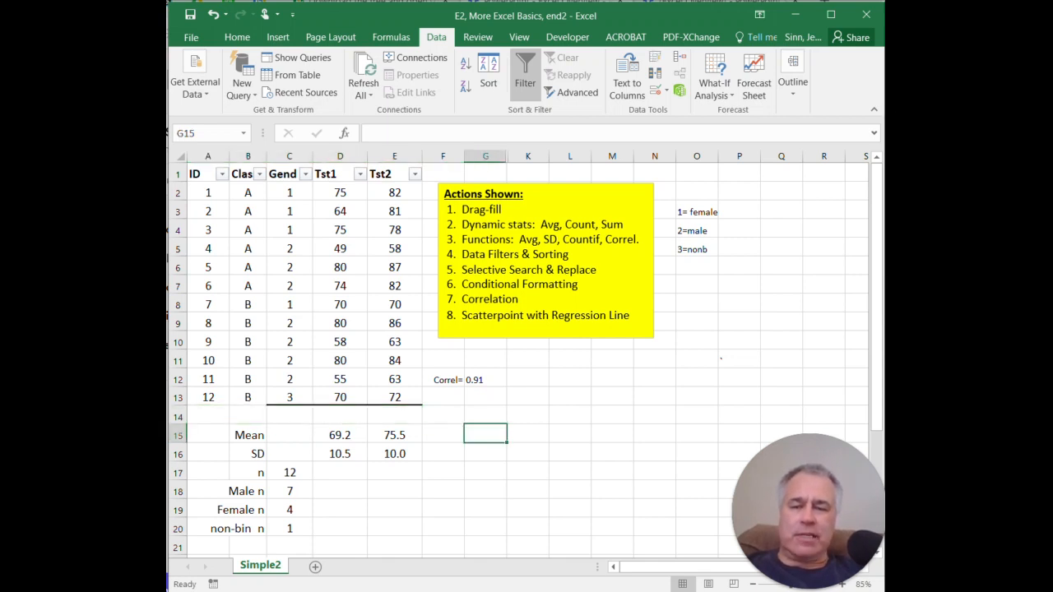
{"action": "type", "text": "dsa"}
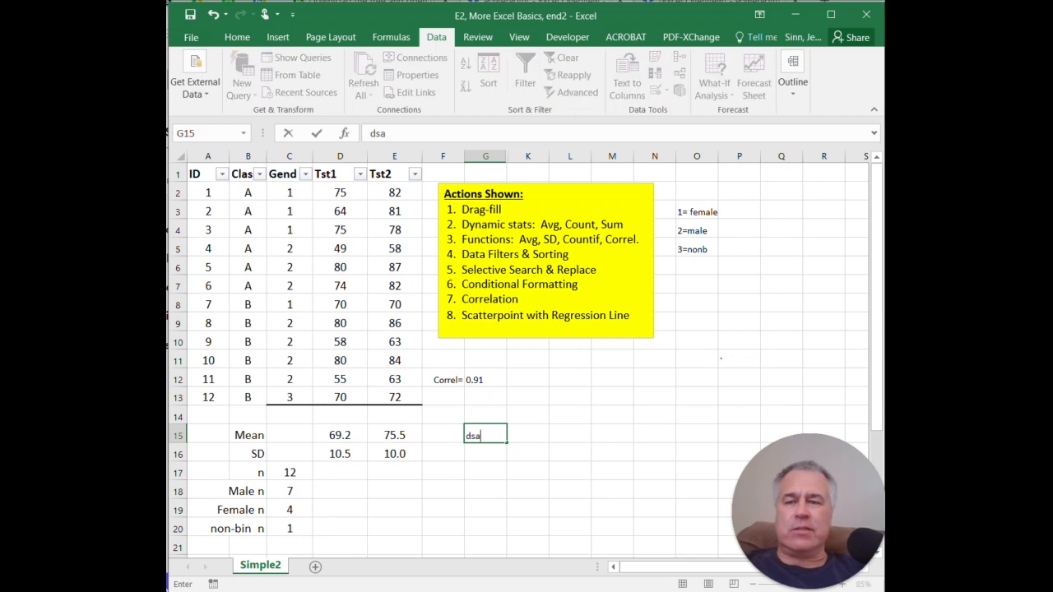
{"action": "key", "text": "BackSpace"}
{"action": "key", "text": "BackSpace"}
{"action": "key", "text": "BackSpace"}
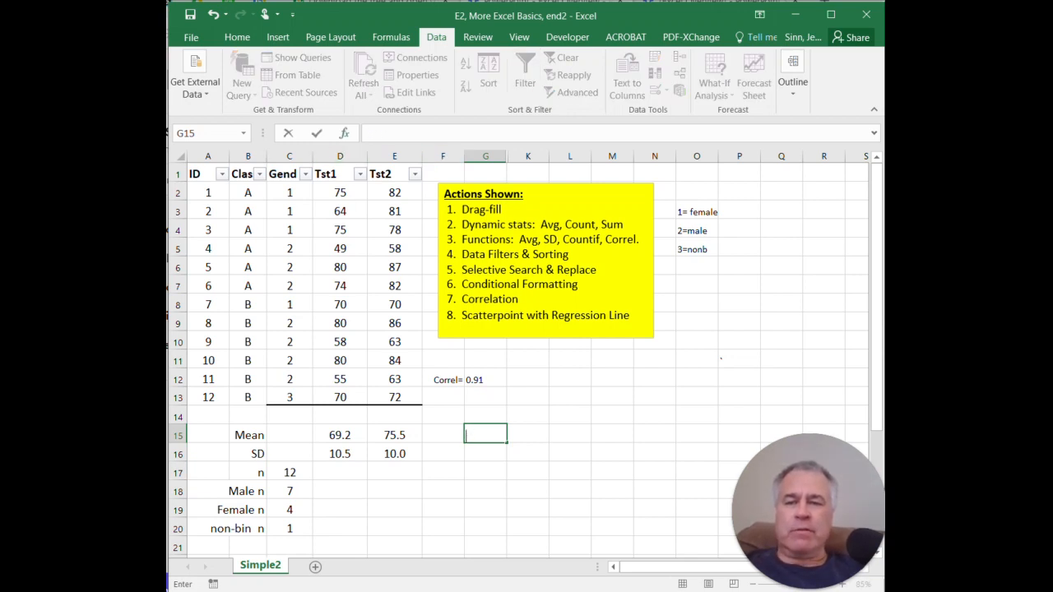
- Sort the score table by the Gend column from smallest to largest
{"action": "left_click", "coordinate": [305, 174]}
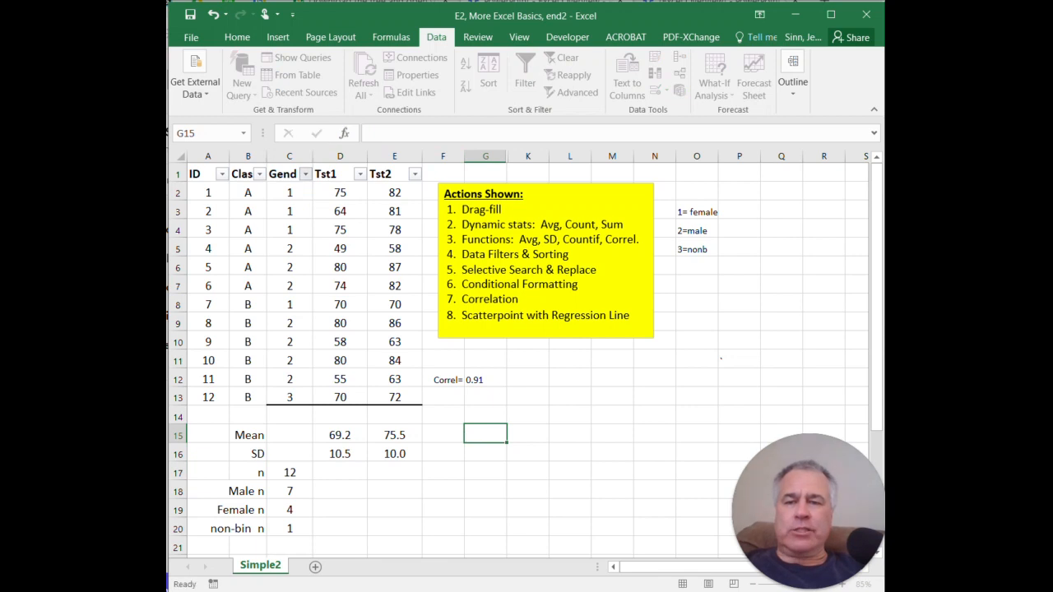
{"action": "left_click", "coordinate": [206, 191]}
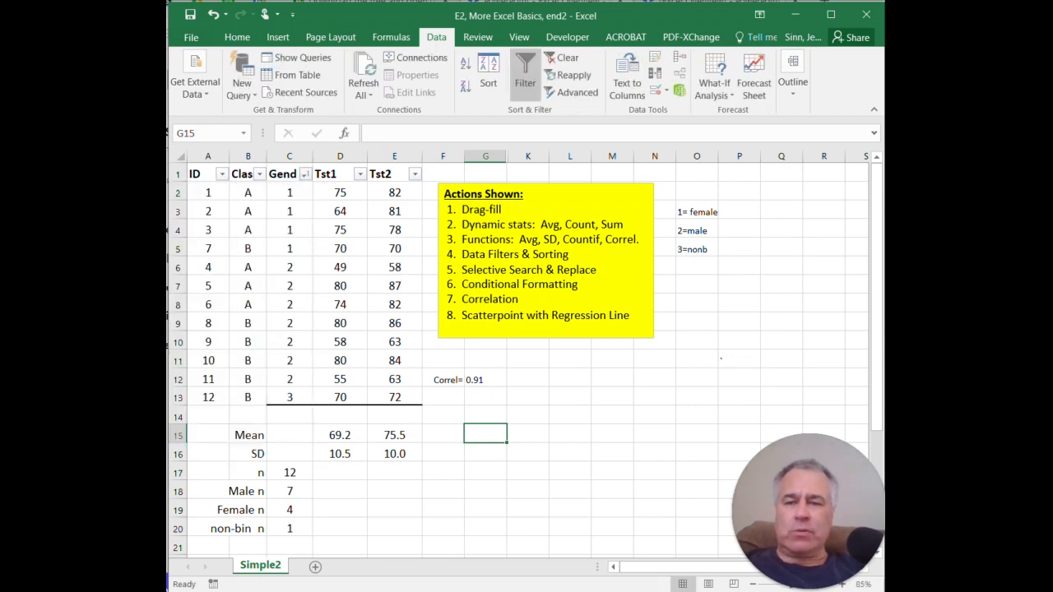
{"action": "left_click", "coordinate": [339, 173]}
{"action": "left_click", "coordinate": [305, 173]}
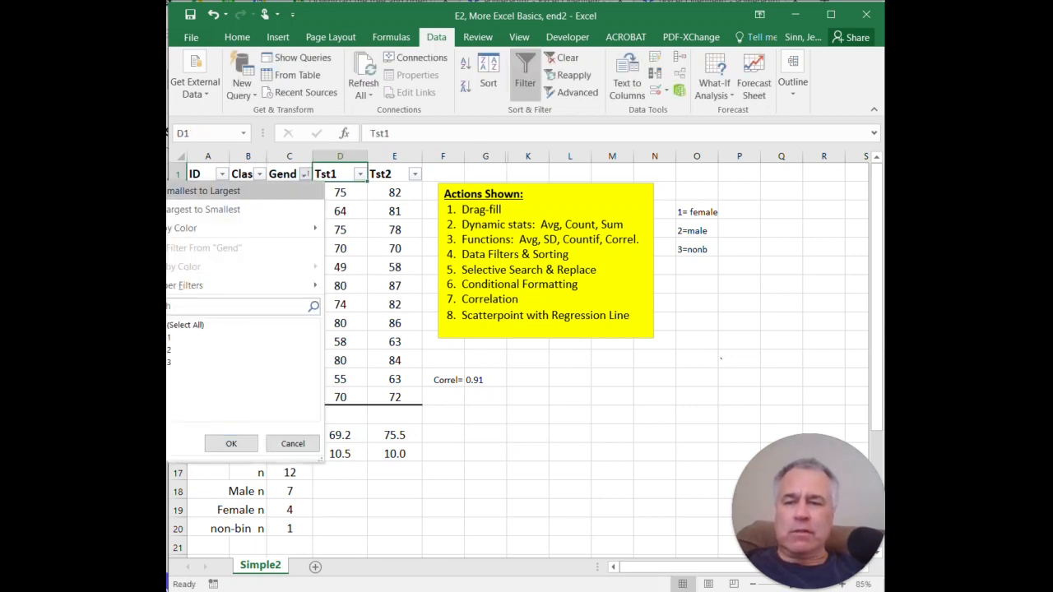
{"action": "left_click", "coordinate": [230, 190]}
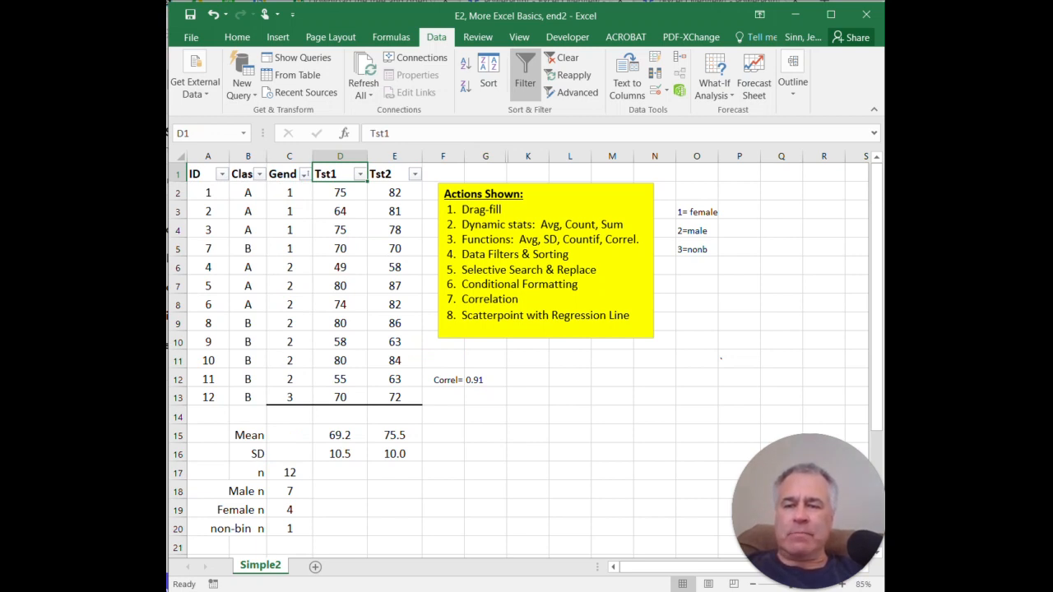
- Sort the score table by Class from A to Z and return it to smallest-to-largest ID order
{"action": "left_click", "coordinate": [260, 173]}
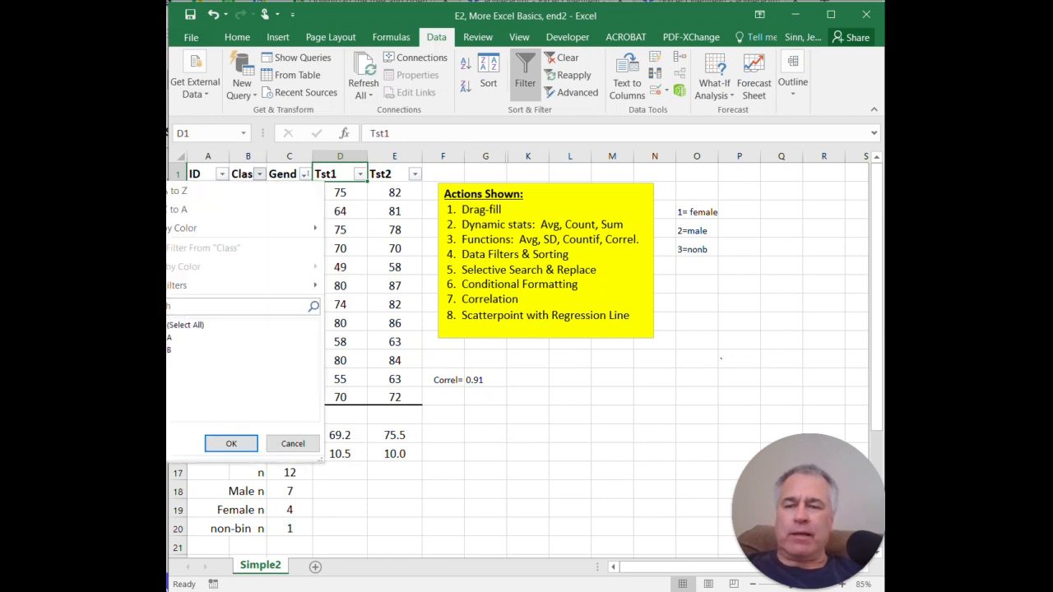
{"action": "left_click", "coordinate": [213, 191]}
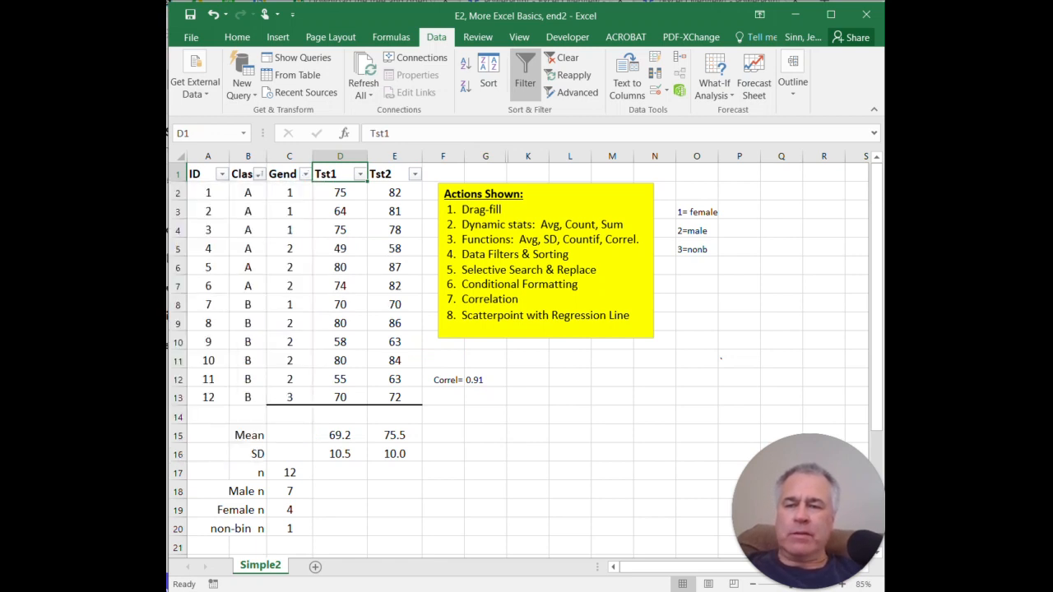
{"action": "left_click", "coordinate": [221, 173]}
{"action": "left_click", "coordinate": [214, 191]}
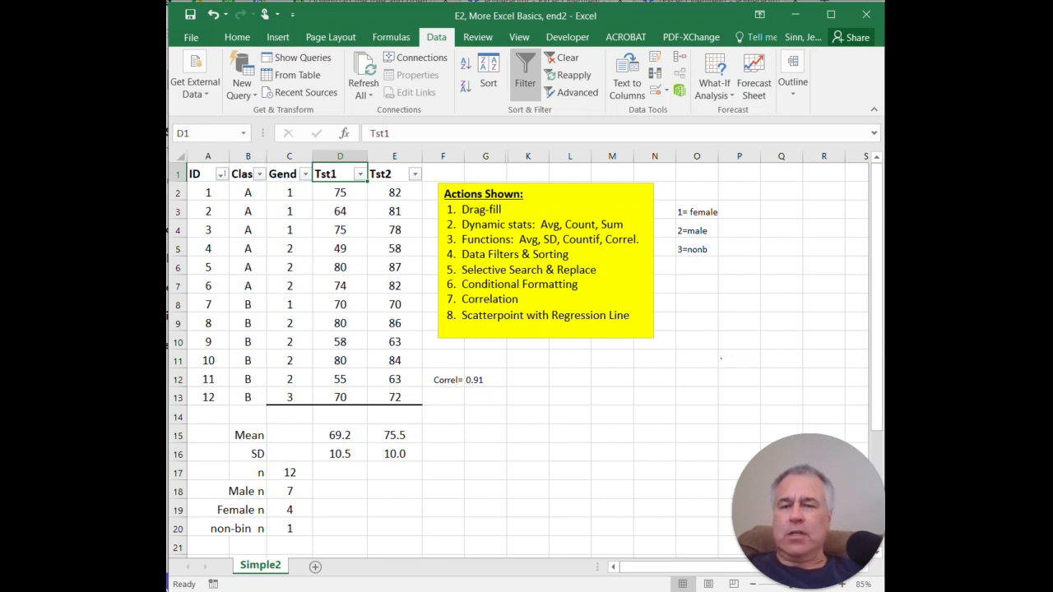
- Filter the ID column by the search term 1, and clear the filter by selecting all IDs again
{"action": "left_click", "coordinate": [221, 174]}
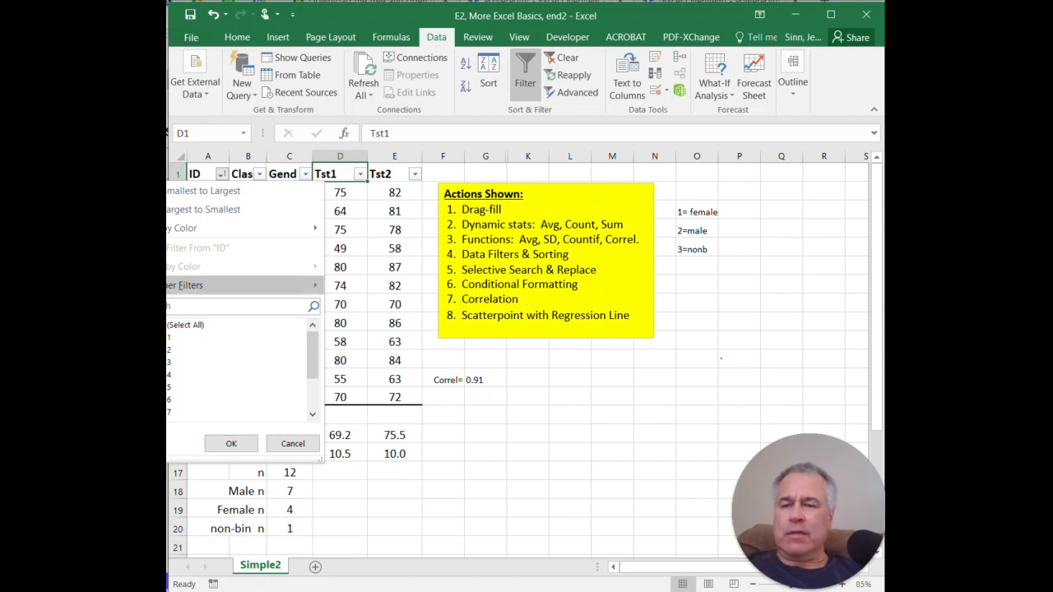
{"action": "type", "text": "1"}
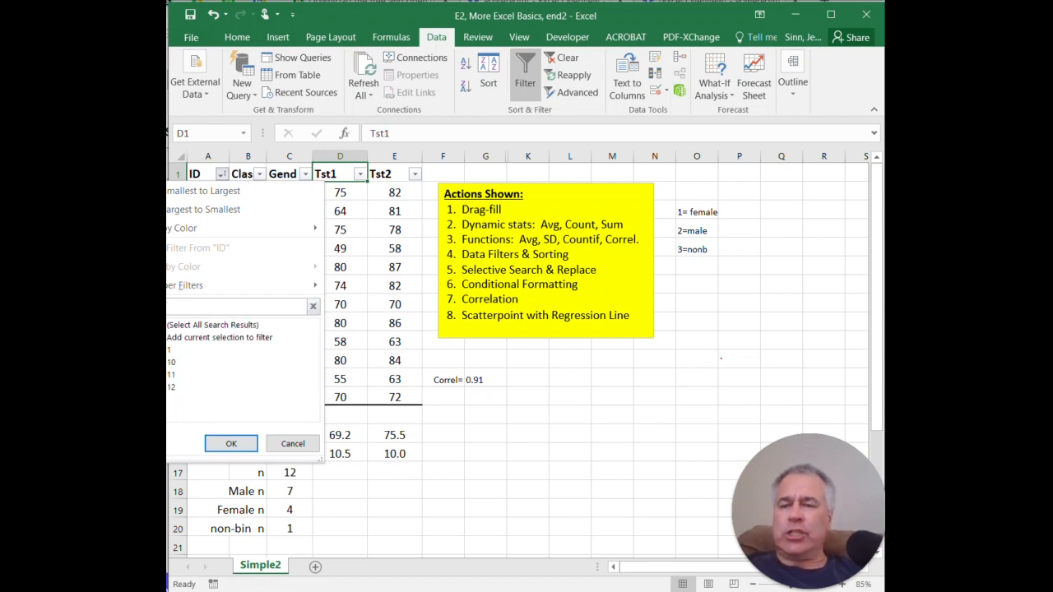
{"action": "left_click", "coordinate": [231, 443]}
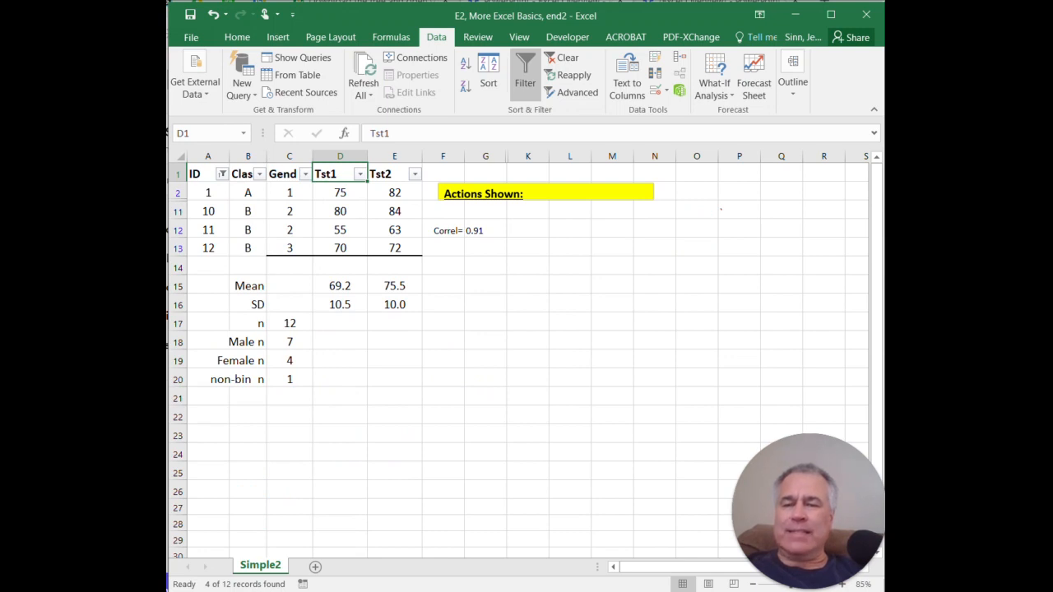
{"action": "left_click", "coordinate": [222, 173]}
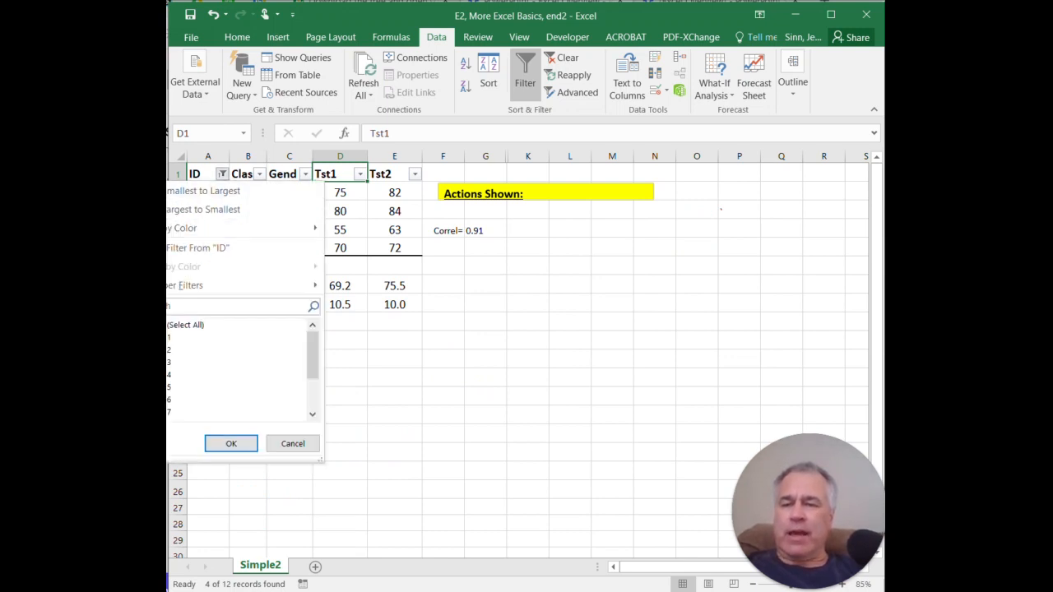
{"action": "left_click", "coordinate": [170, 325]}
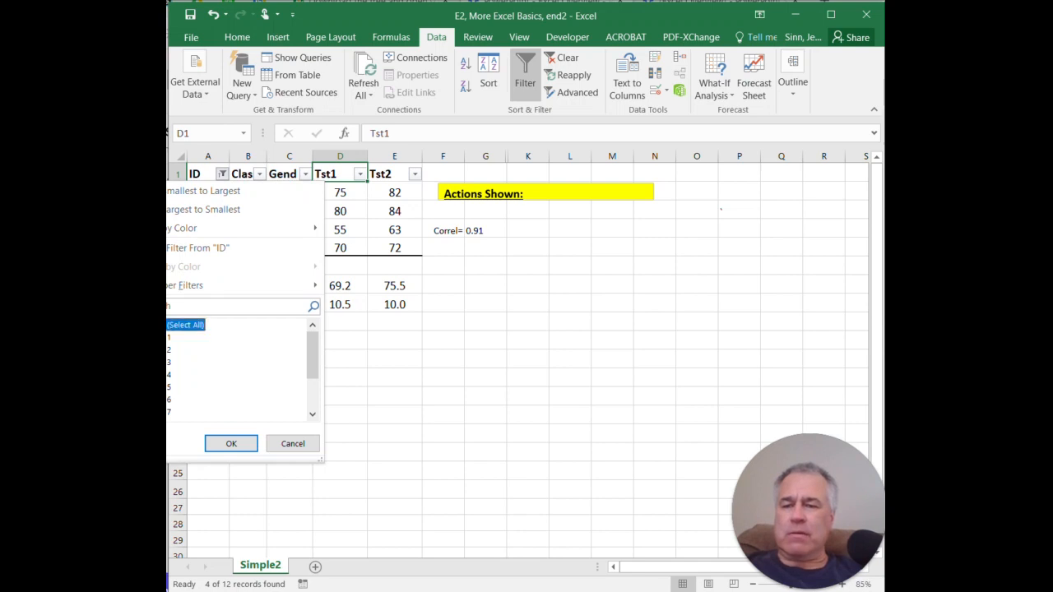
{"action": "left_click", "coordinate": [231, 443]}
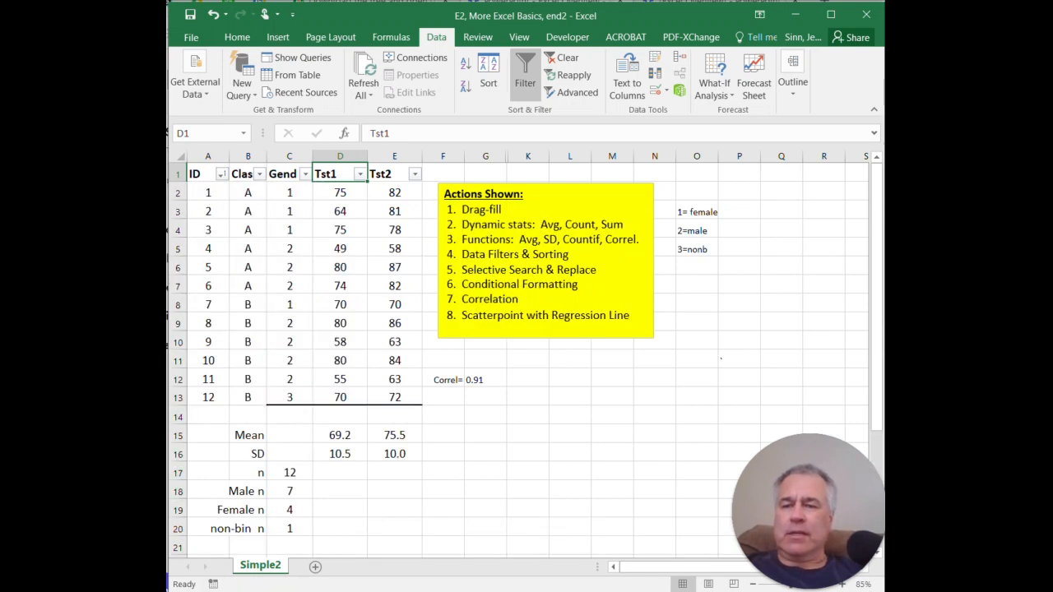
- Filter the Gend column to show only code 2, and clear the filter by selecting all gender codes again
{"action": "left_click", "coordinate": [304, 173]}
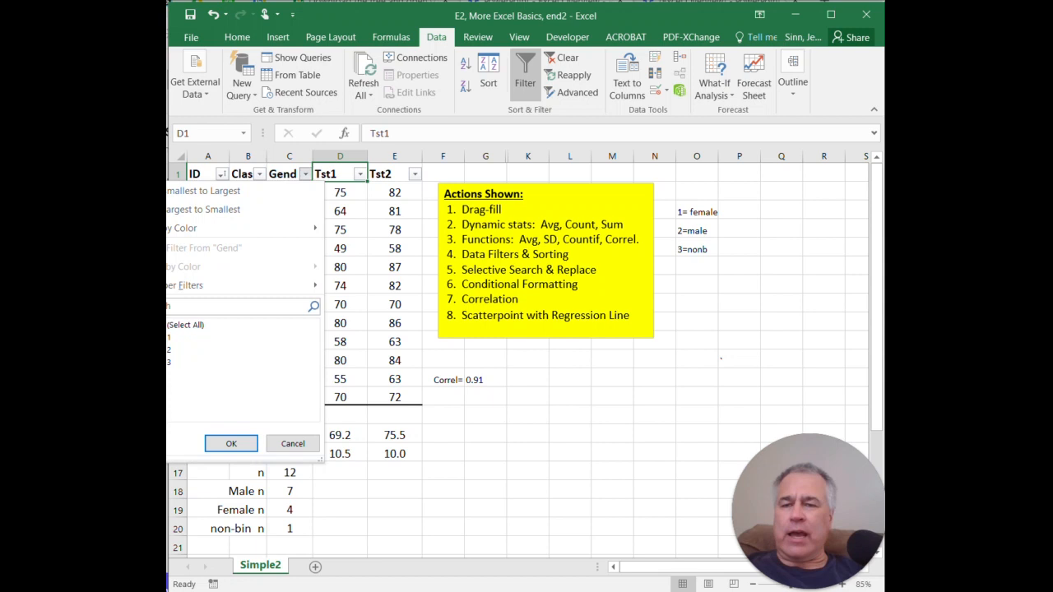
{"action": "type", "text": "2"}
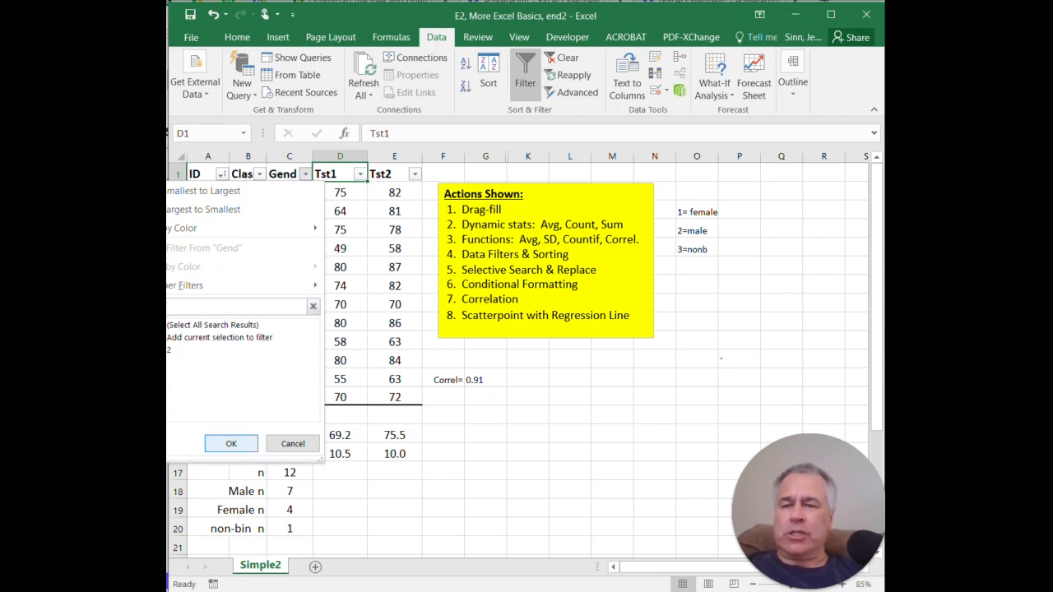
{"action": "key", "text": "Return"}
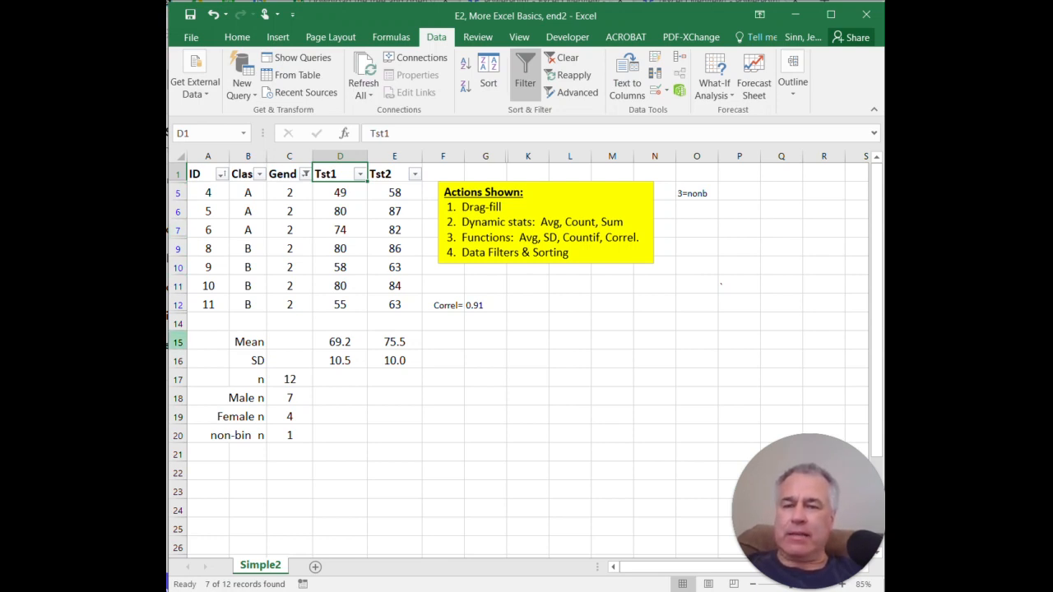
{"action": "left_click", "coordinate": [305, 174]}
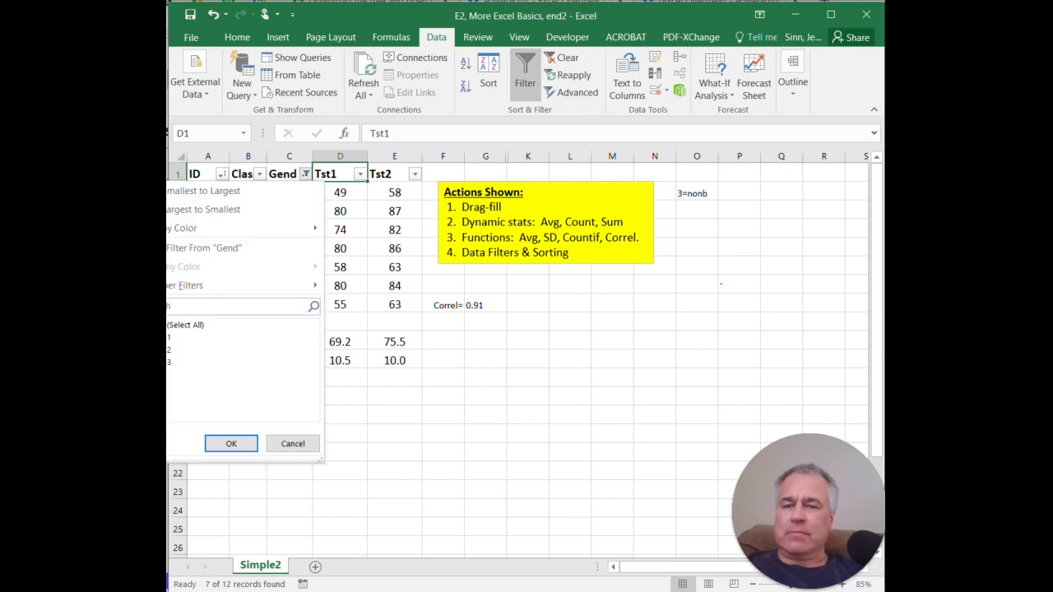
{"action": "left_click", "coordinate": [171, 325]}
{"action": "key", "text": "Return"}
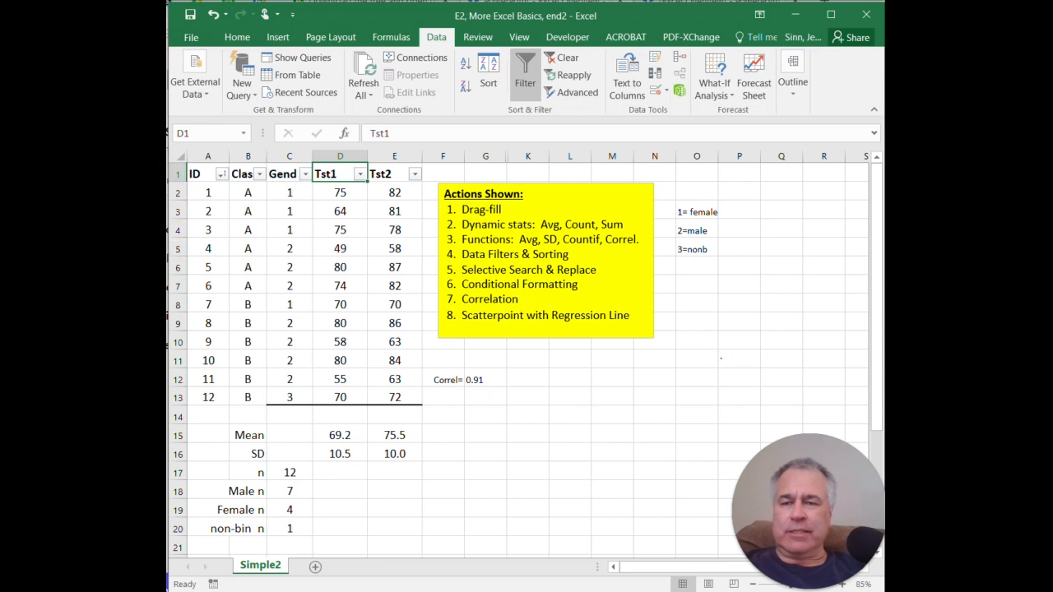
{"action": "left_click", "coordinate": [527, 434]}
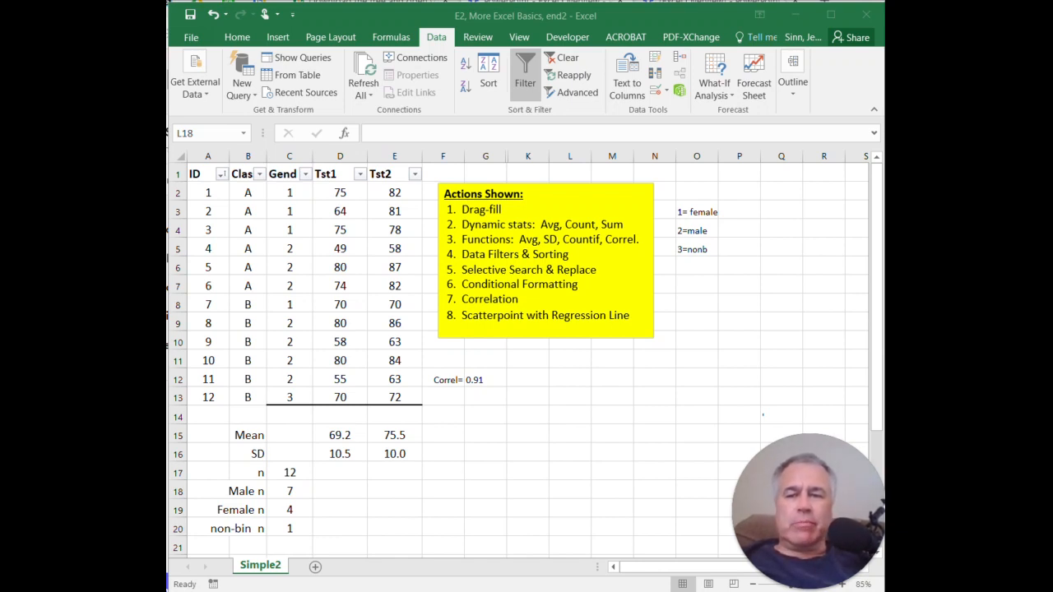
- Replace every 1 with female in the Gend values C2:C13 only
{"action": "left_click", "coordinate": [570, 490]}
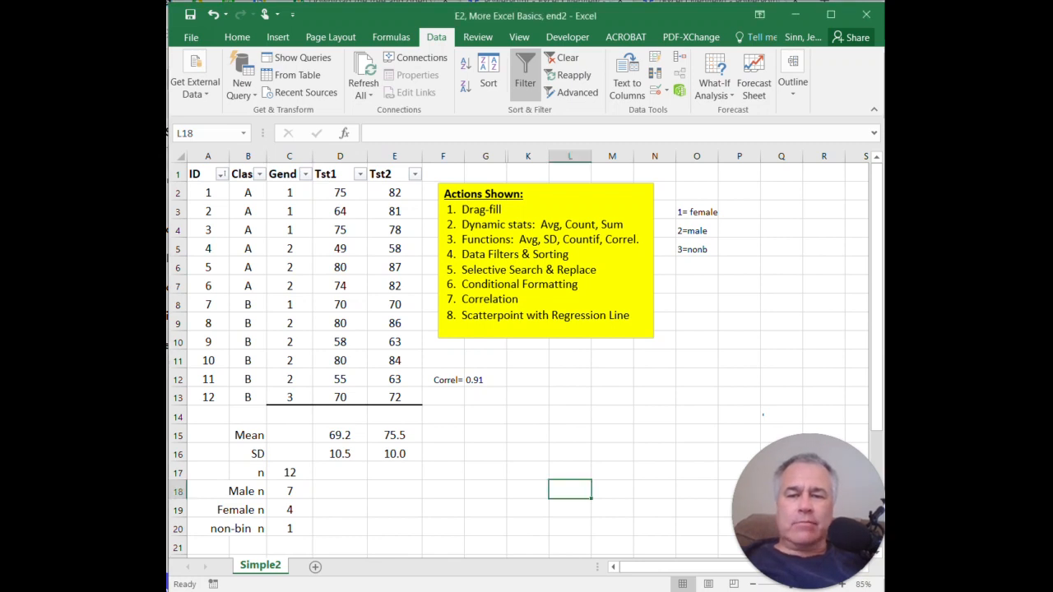
{"action": "left_click_drag", "start_coordinate": [290, 192], "coordinate": [290, 397]}
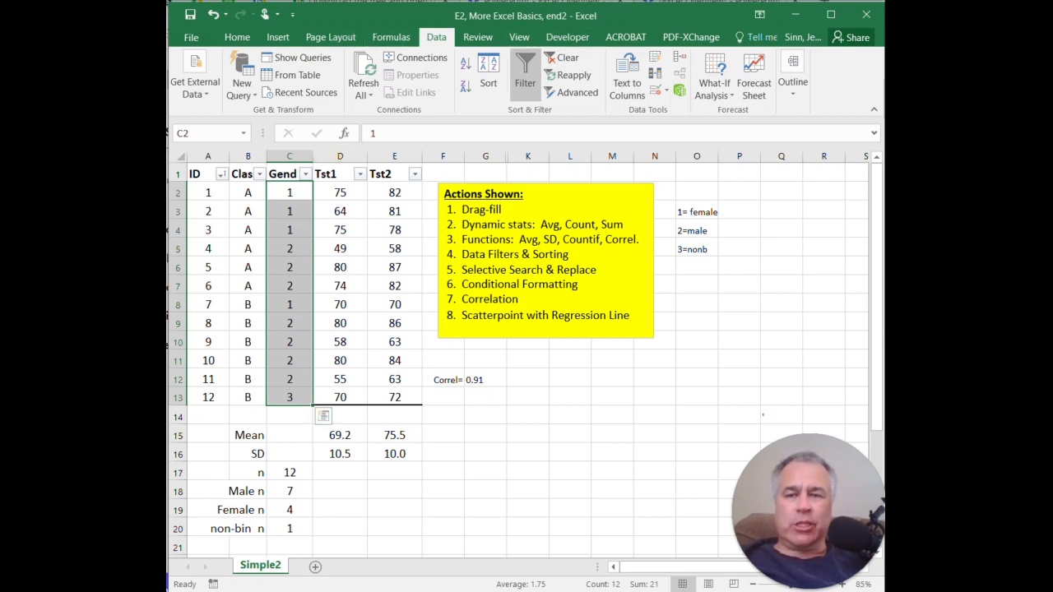
{"action": "key", "text": "ctrl+h"}
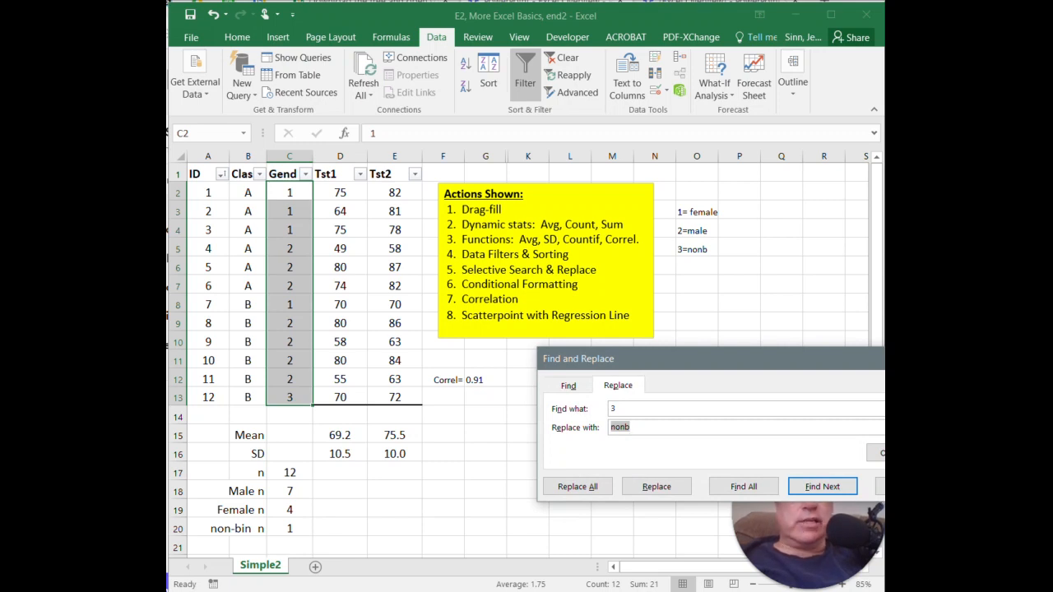
{"action": "key", "text": "shift+Tab"}
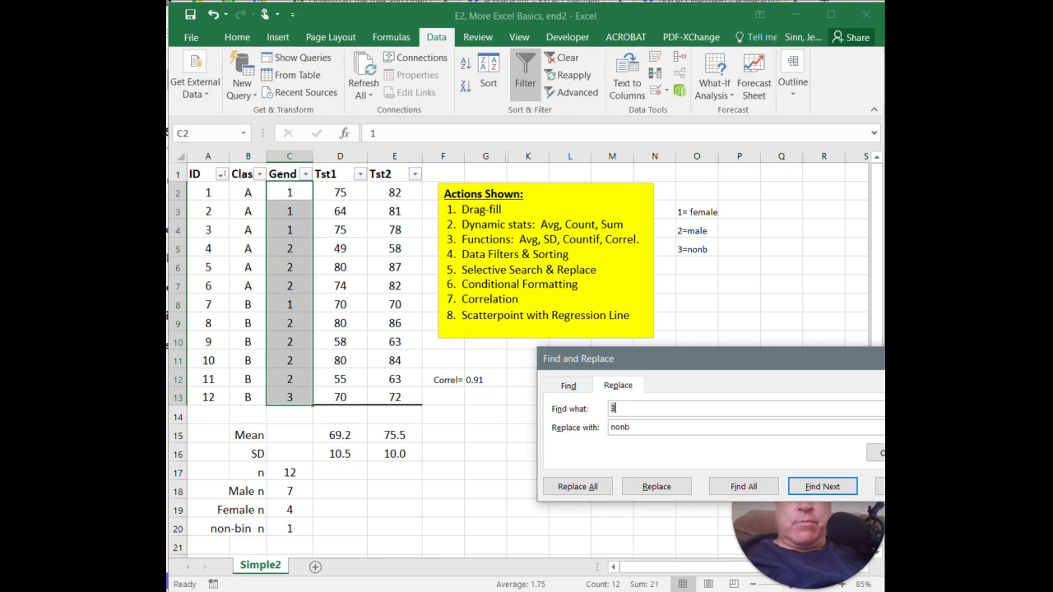
{"action": "type", "text": "1"}
{"action": "key", "text": "Tab"}
{"action": "type", "text": "female"}
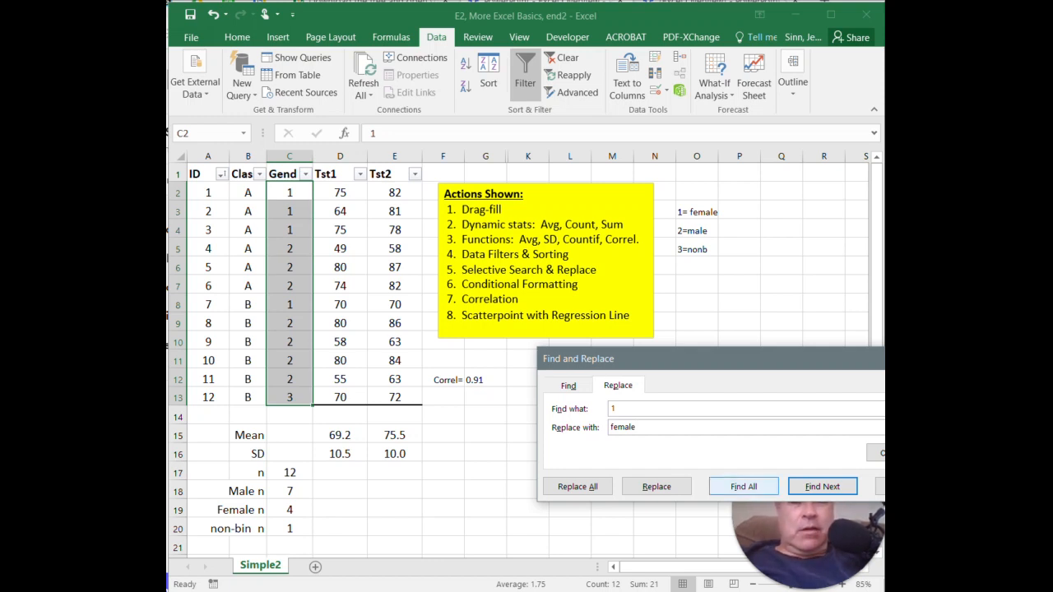
{"action": "left_click", "coordinate": [577, 486]}
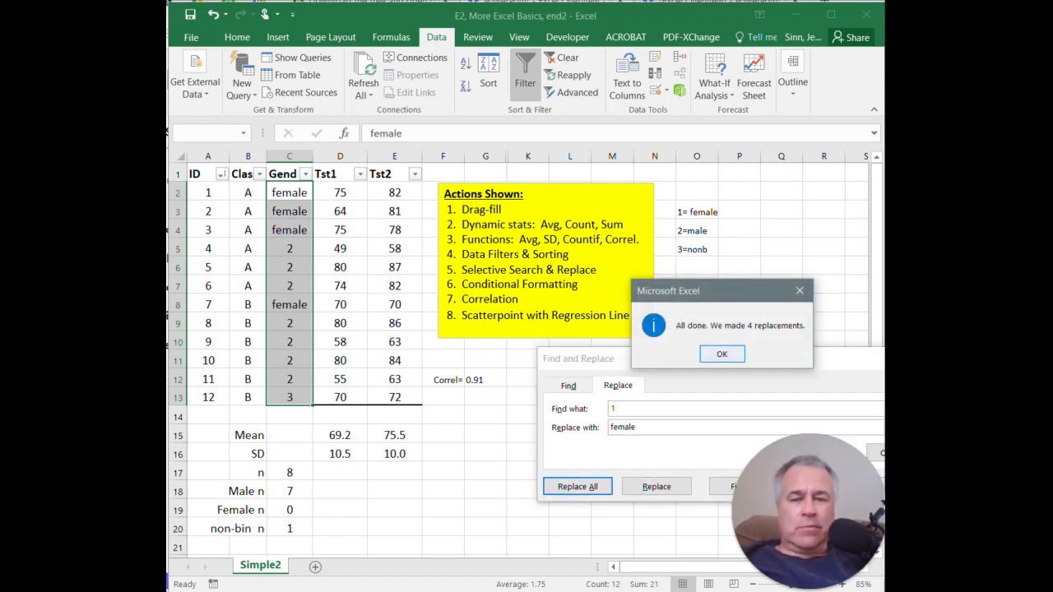
{"action": "key", "text": "Return"}
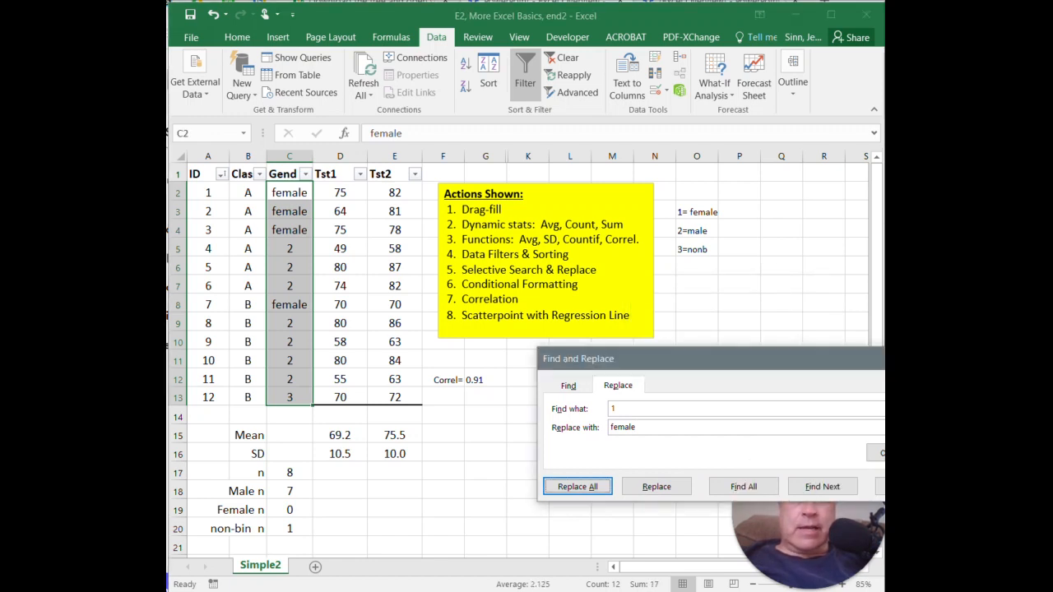
- Replace every 2 with male in the selected Gend values C2:C13
{"action": "left_click", "coordinate": [614, 408]}
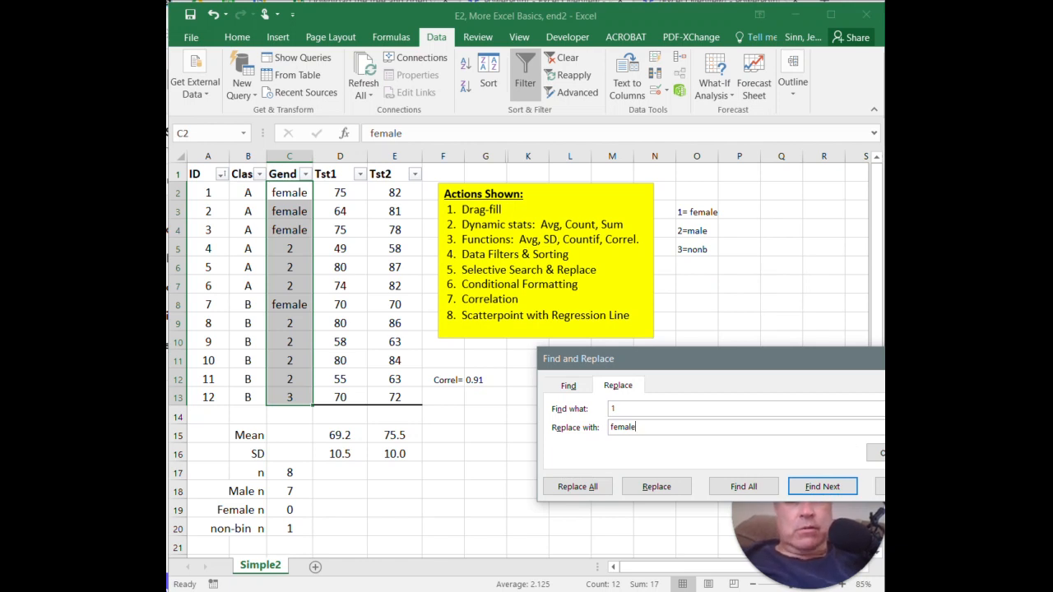
{"action": "key", "text": "Tab"}
{"action": "type", "text": "male"}
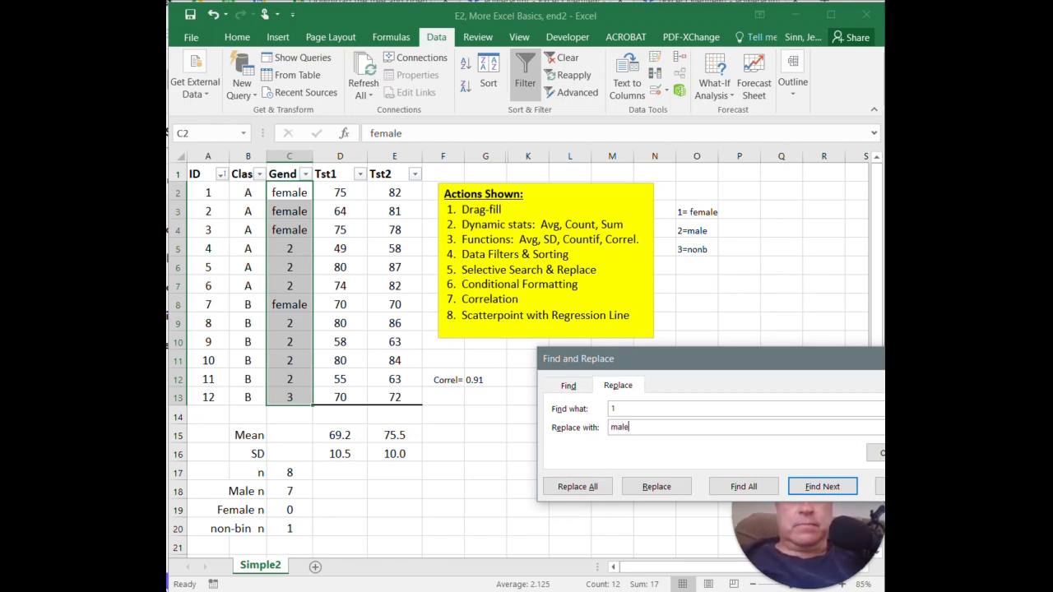
{"action": "key", "text": "alt+a"}
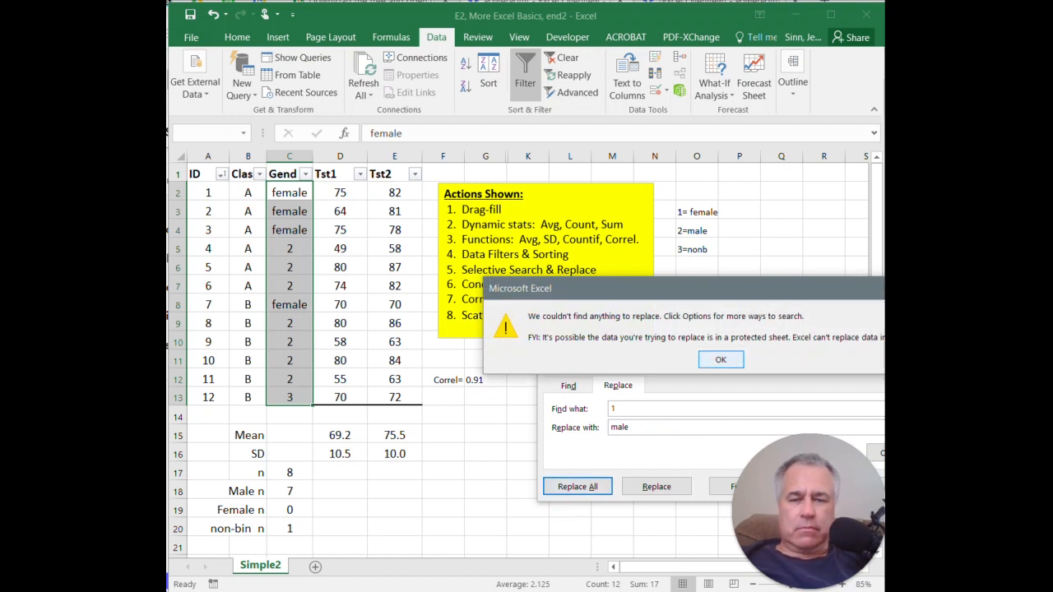
{"action": "key", "text": "Return"}
{"action": "left_click", "coordinate": [613, 408]}
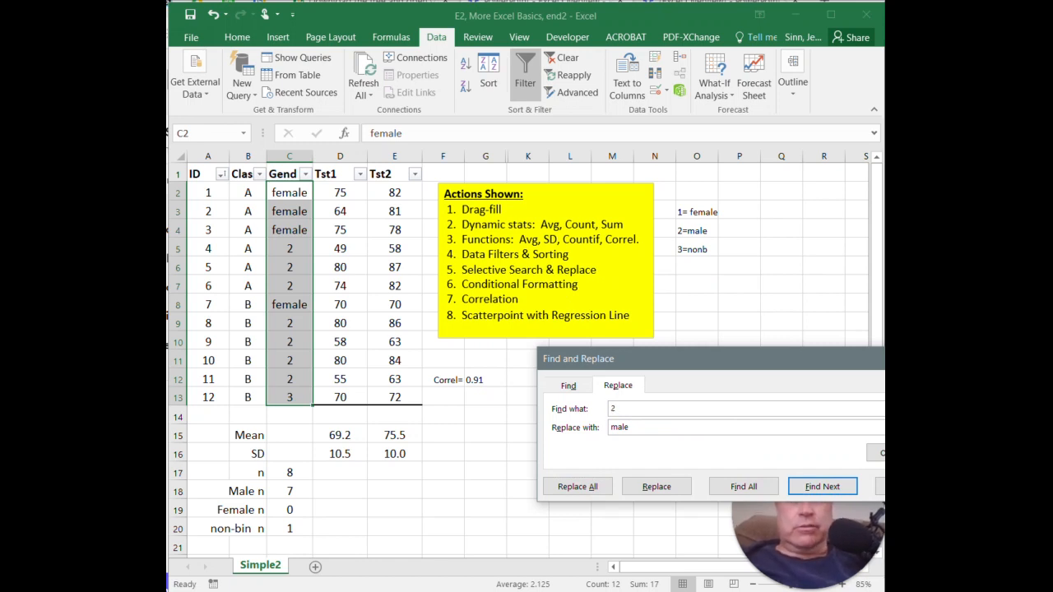
{"action": "key", "text": "alt+a"}
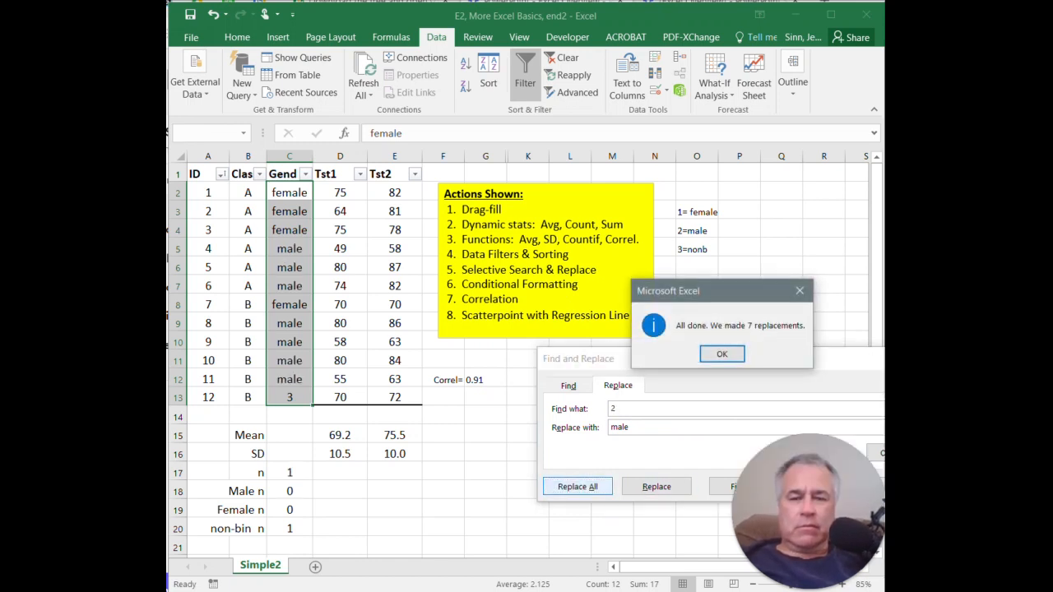
{"action": "key", "text": "Return"}
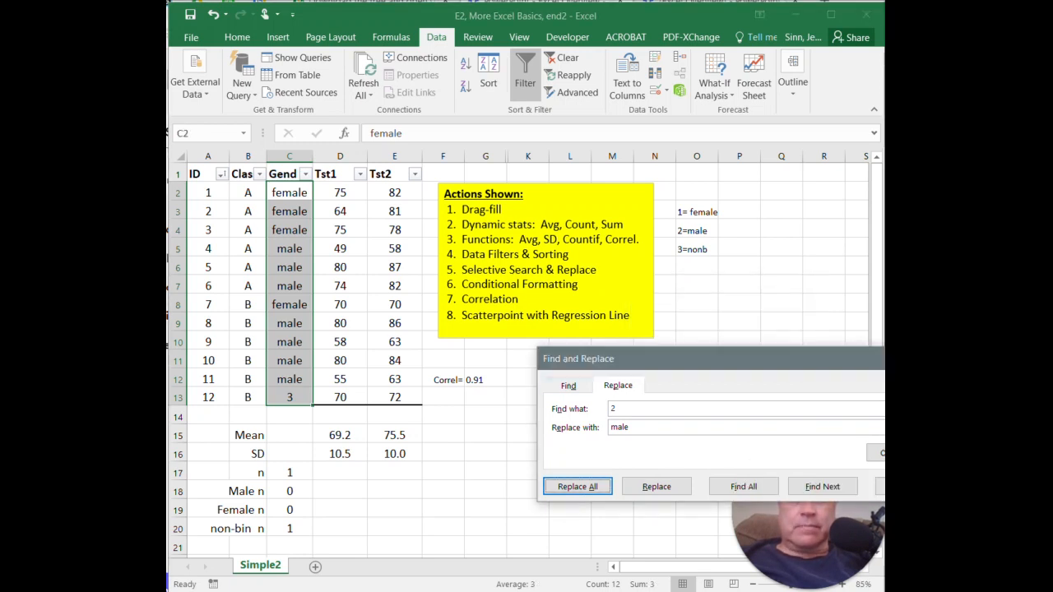
- Replace every 3 with nonb in the selected Gend values C2:C13 and close Find and Replace
{"action": "double_click", "coordinate": [613, 409]}
{"action": "type", "text": "2"}
{"action": "key", "text": "Tab"}
{"action": "type", "text": "nonb"}
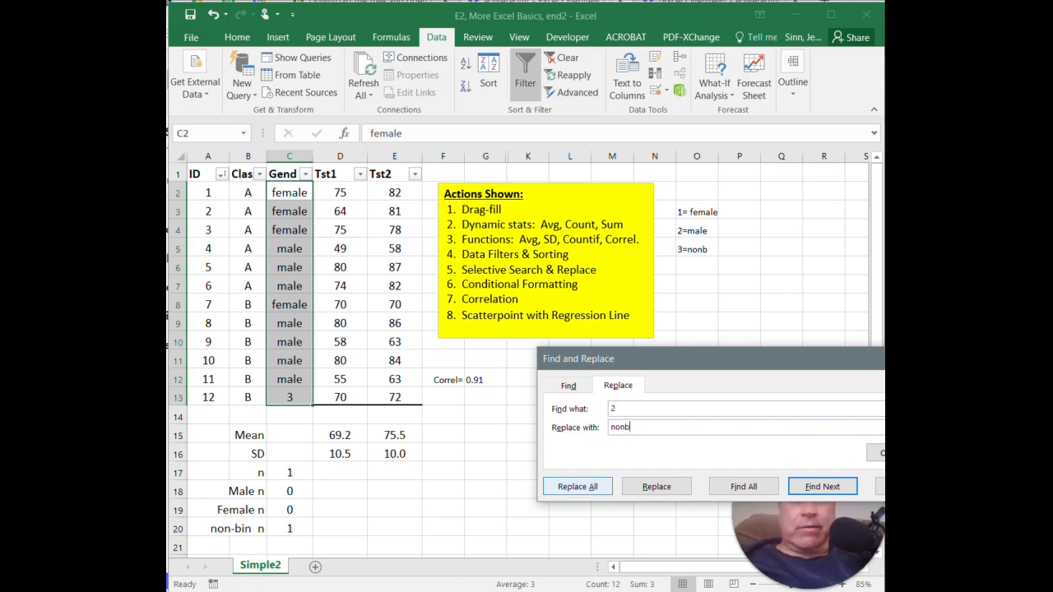
{"action": "left_click", "coordinate": [577, 486]}
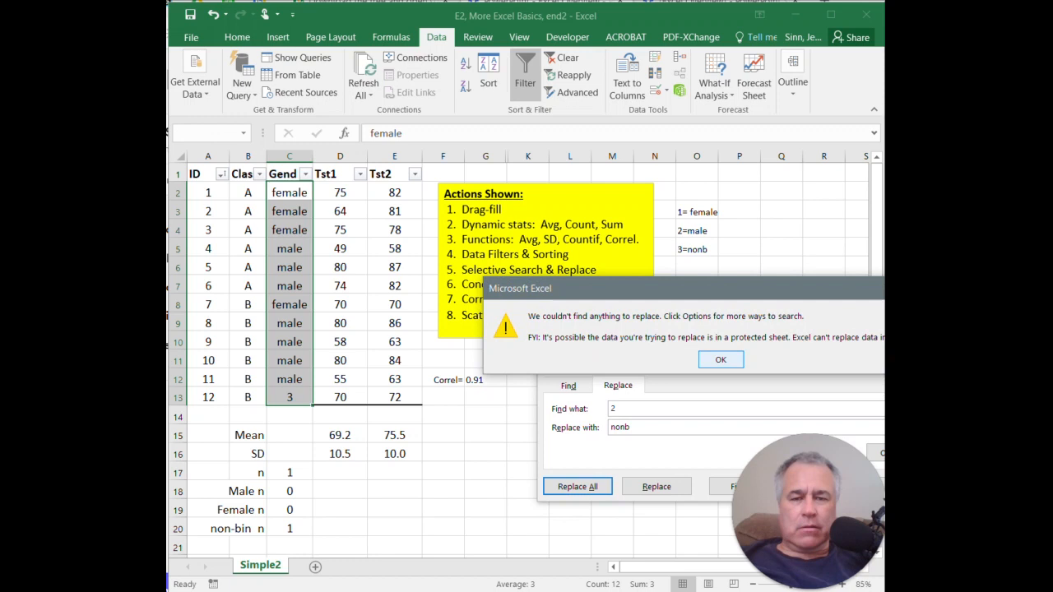
{"action": "key", "text": "Return"}
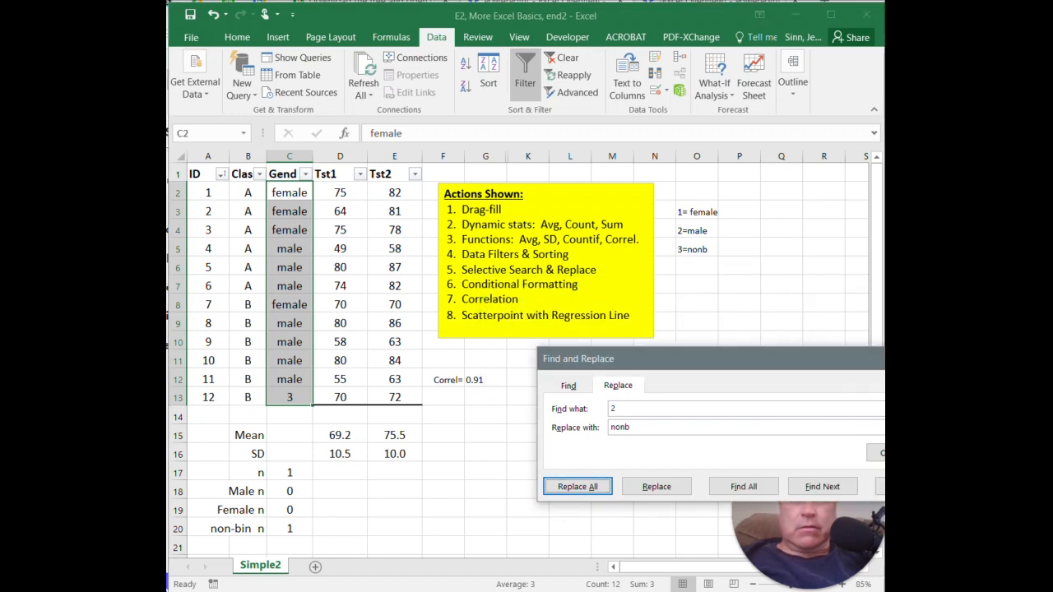
{"action": "type", "text": "3"}
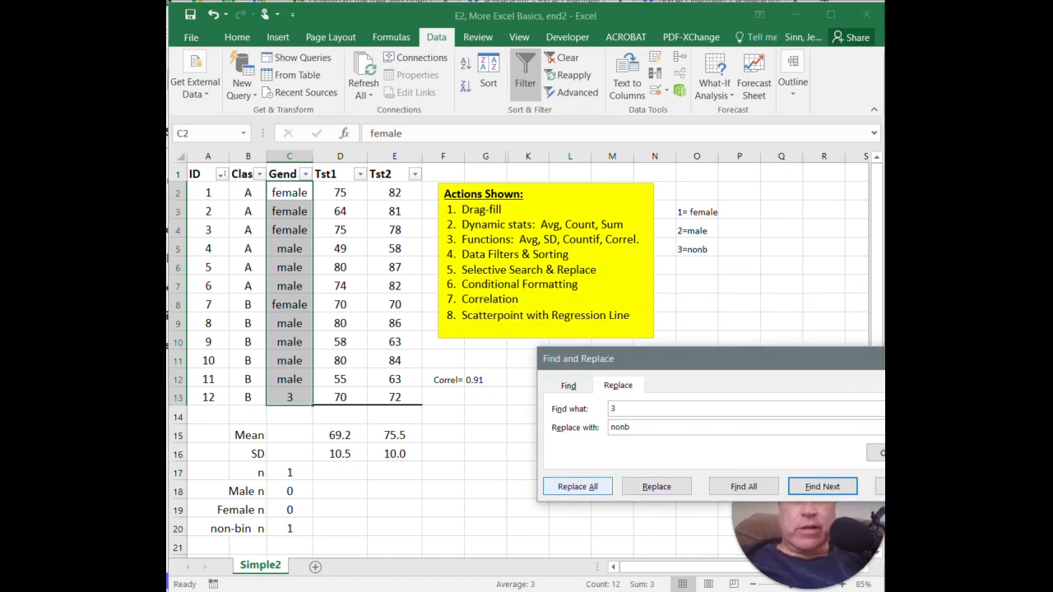
{"action": "left_click", "coordinate": [578, 486]}
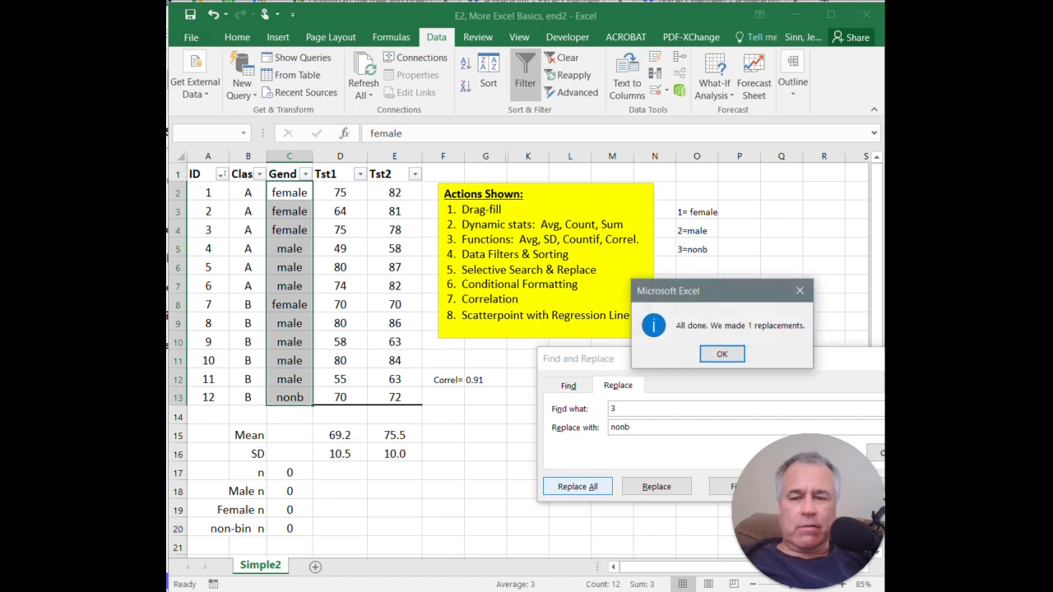
{"action": "key", "text": "Return"}
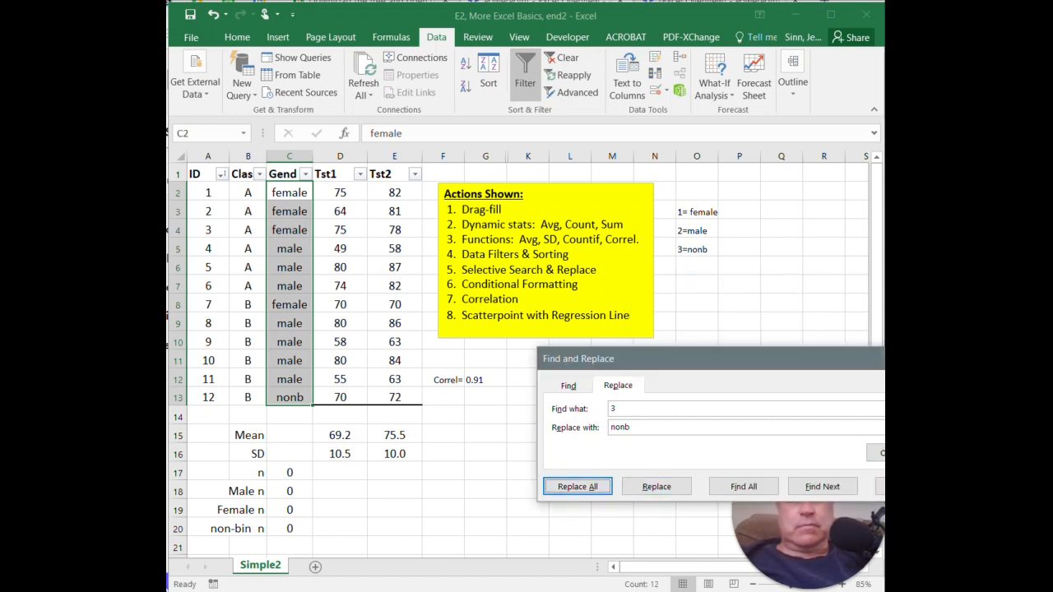
{"action": "left_click", "coordinate": [880, 486]}
{"action": "left_click", "coordinate": [485, 508]}
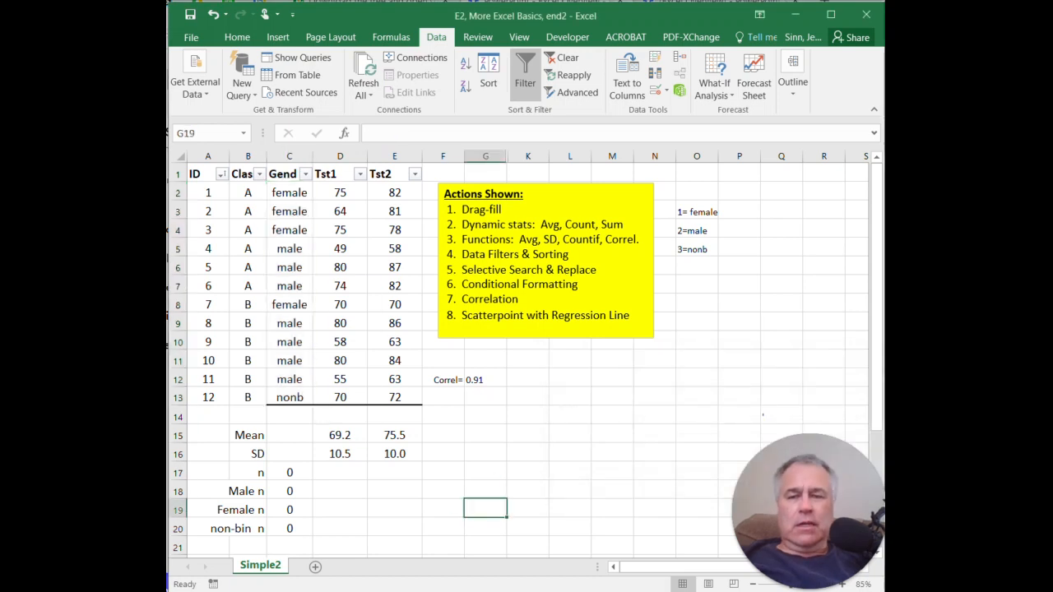
- Change the COUNTIF criterion for Male n in C18 to the text "male", keeping the range C2:C13
{"action": "left_click_drag", "start_coordinate": [289, 192], "coordinate": [288, 397]}
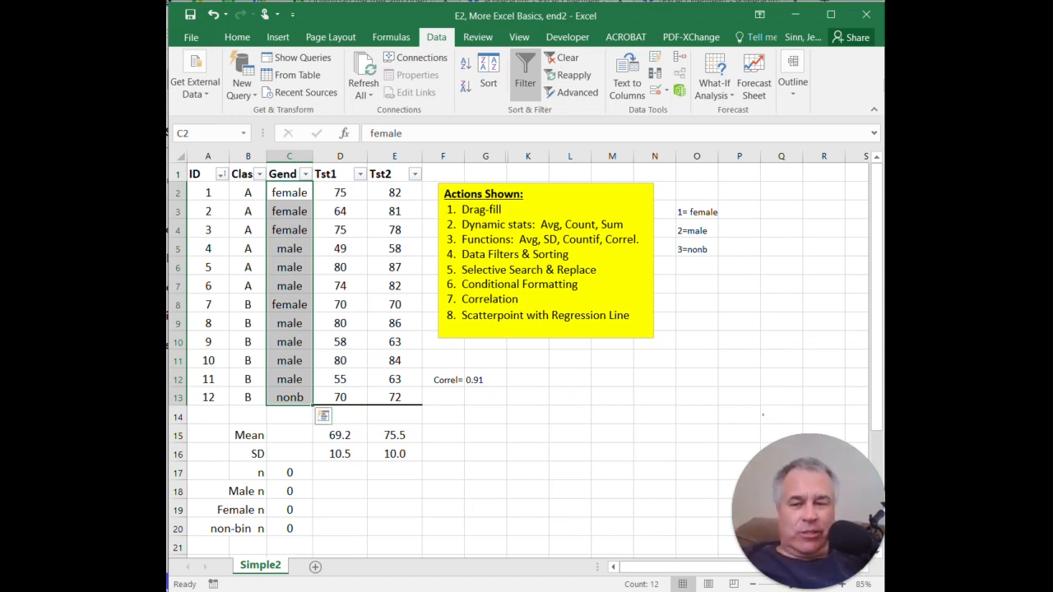
{"action": "left_click", "coordinate": [247, 491]}
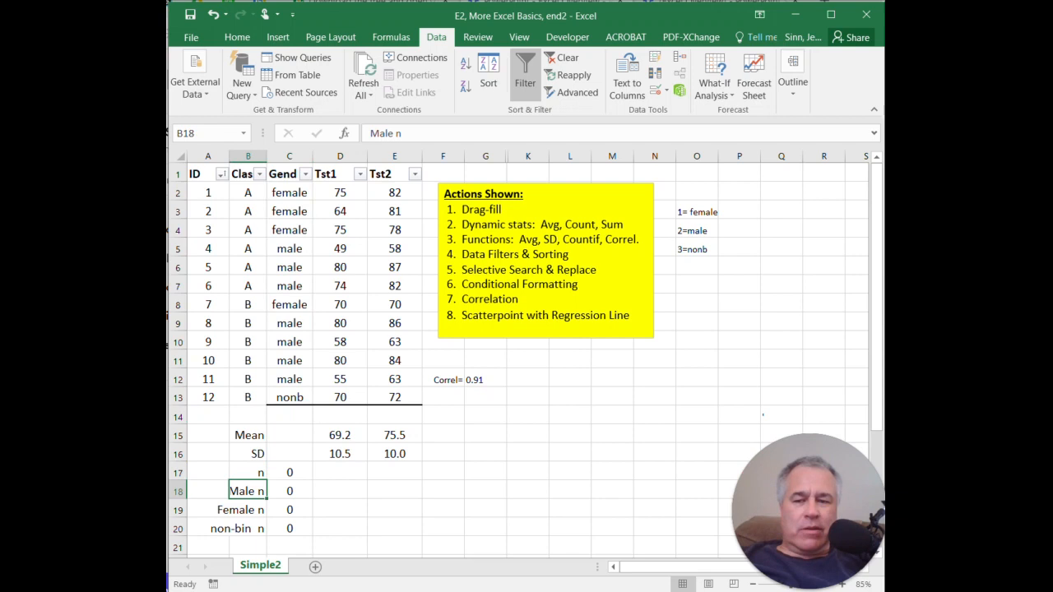
{"action": "left_click", "coordinate": [290, 491]}
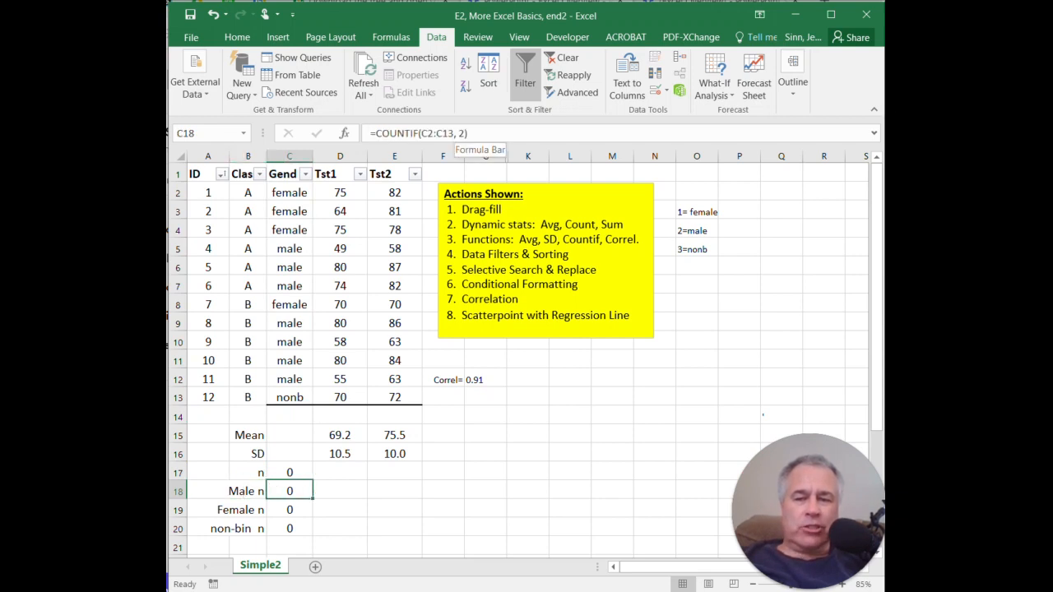
{"action": "left_click", "coordinate": [289, 510]}
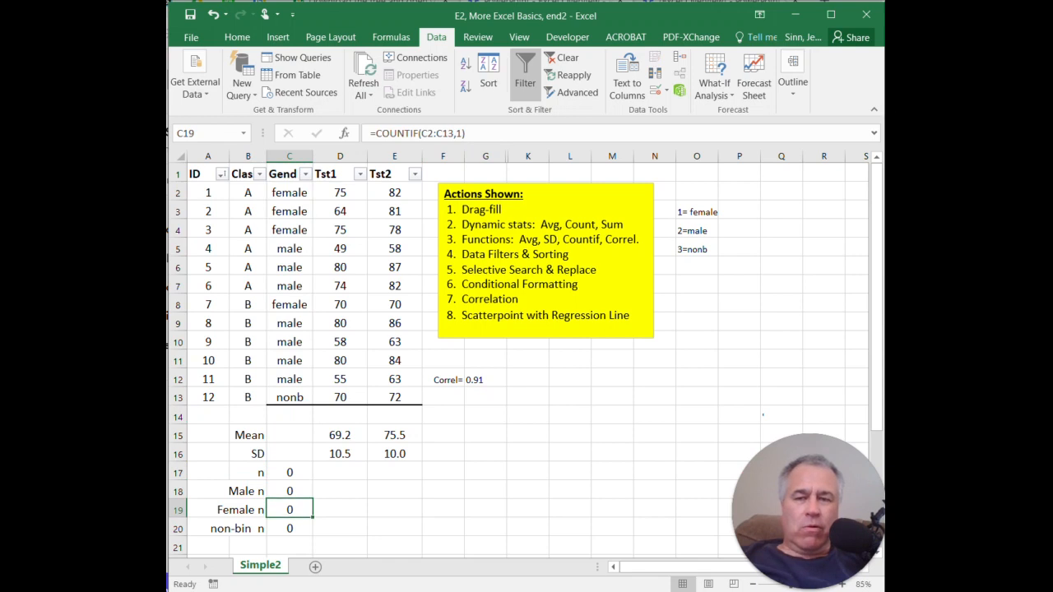
{"action": "left_click", "coordinate": [289, 529]}
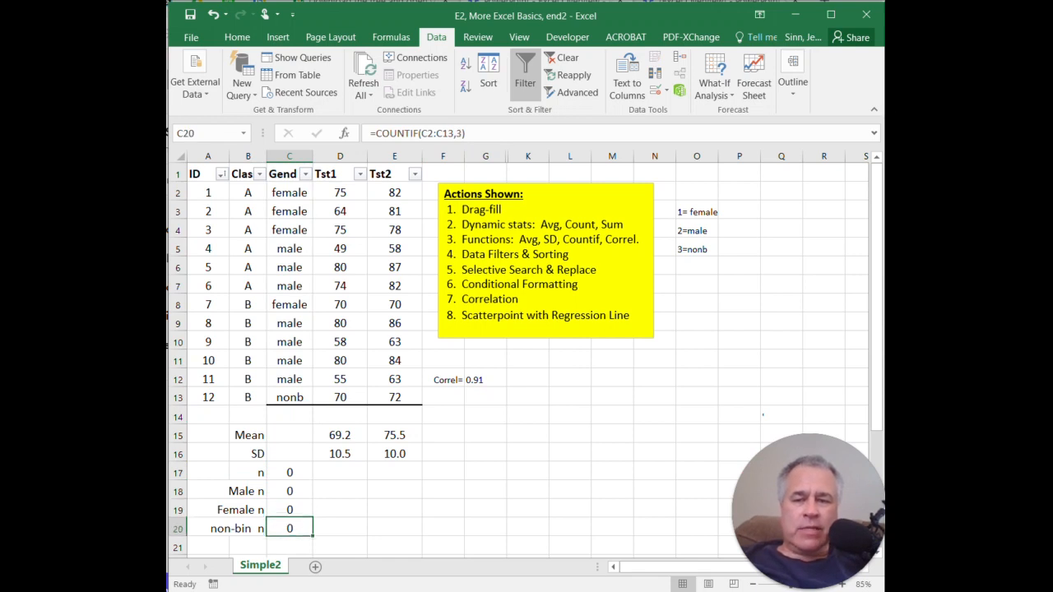
{"action": "left_click", "coordinate": [289, 491]}
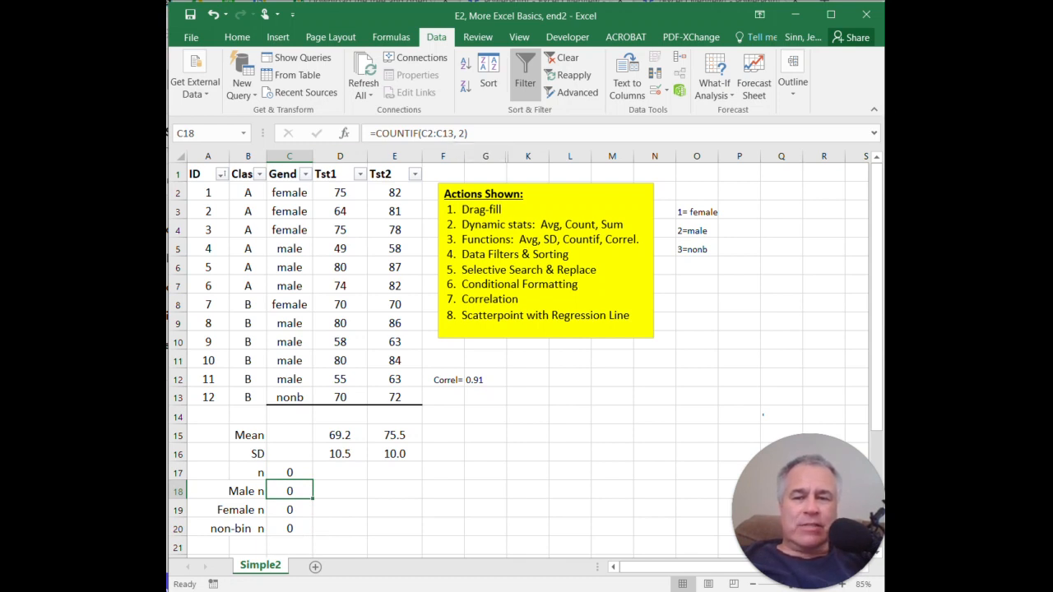
{"action": "left_click", "coordinate": [466, 133]}
{"action": "key", "text": "BackSpace"}
{"action": "type", "text": "\"male\""}
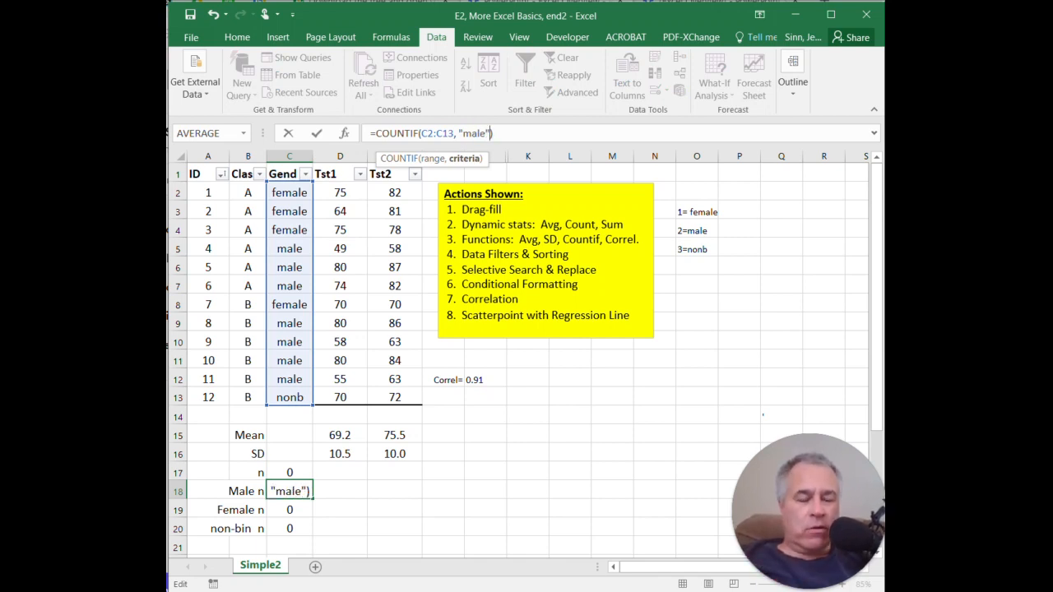
{"action": "key", "text": "Return"}
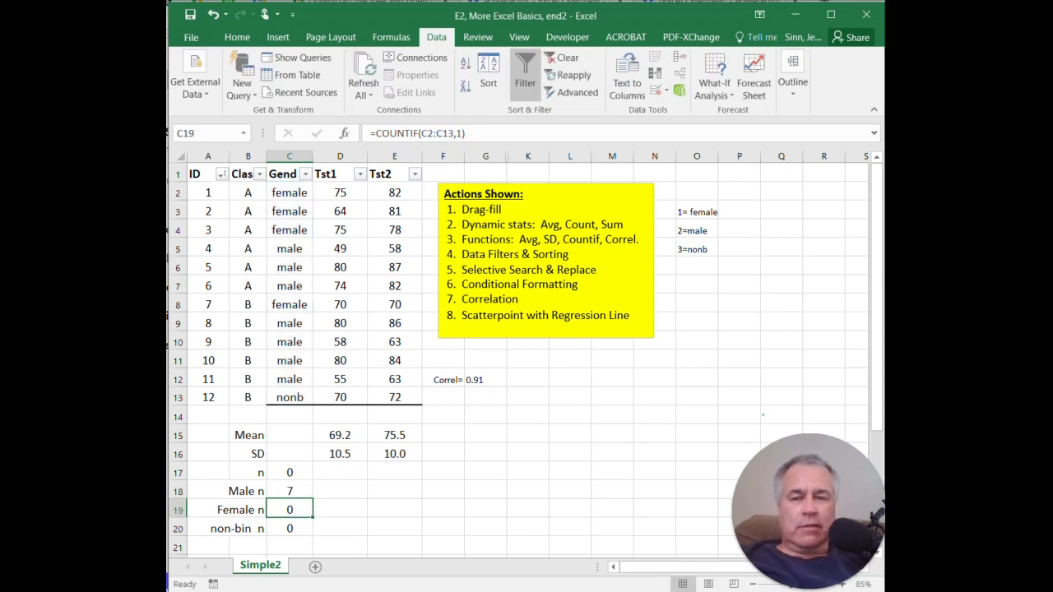
- Change the COUNTIF criterion for Female n in C19 to the text "female"
{"action": "left_click", "coordinate": [463, 133]}
{"action": "left_click_drag", "start_coordinate": [463, 133], "coordinate": [456, 133]}
{"action": "type", "text": "\"female\""}
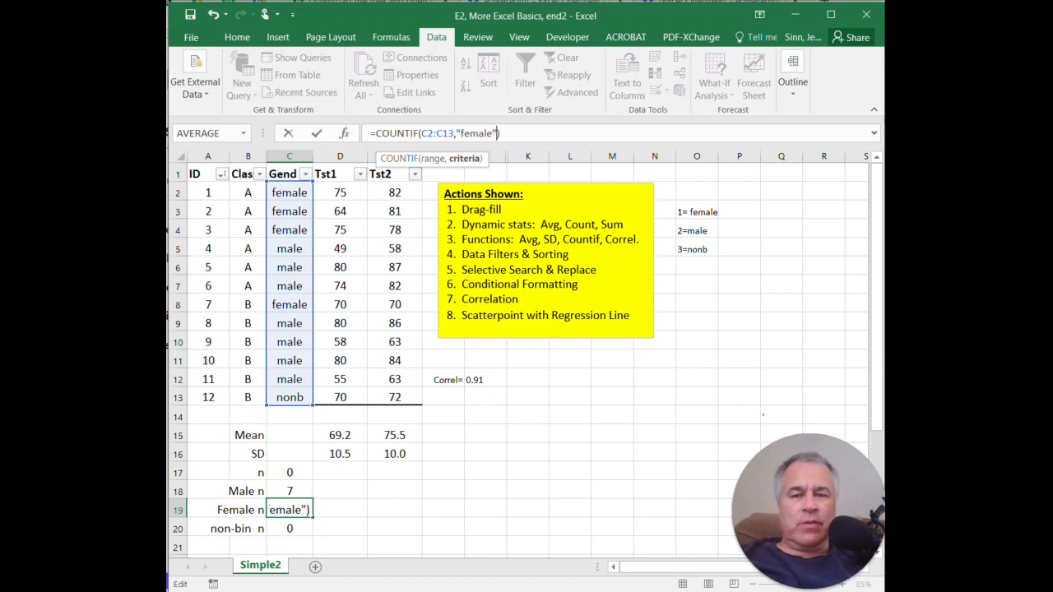
{"action": "key", "text": "Return"}
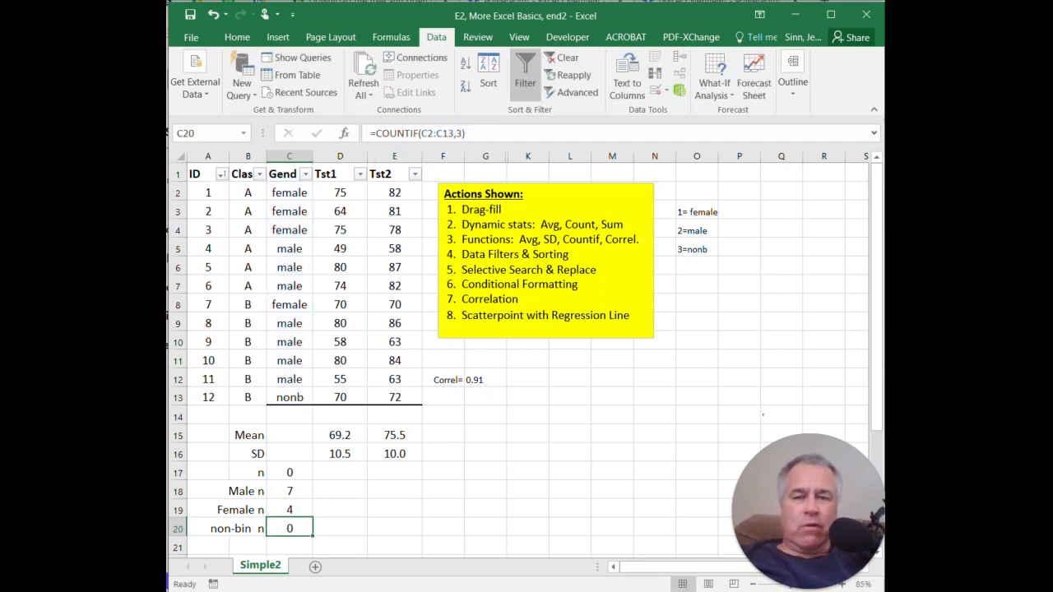
- Change the COUNTIF criterion for non-bin n in C20 to the quoted text "nonb"
{"action": "left_click", "coordinate": [458, 132]}
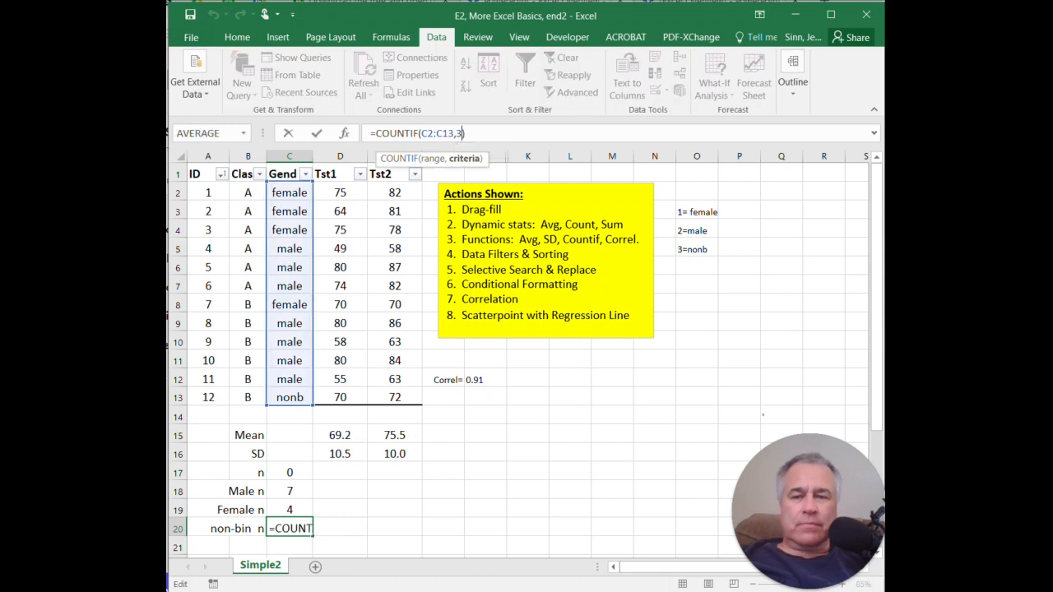
{"action": "type", "text": "nonb"}
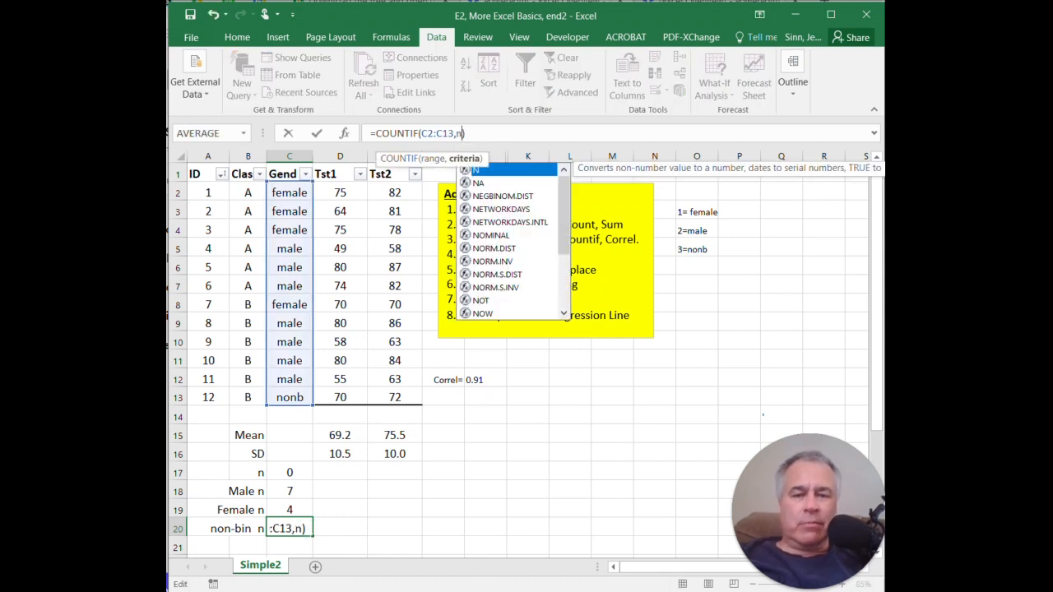
{"action": "key", "text": "Return"}
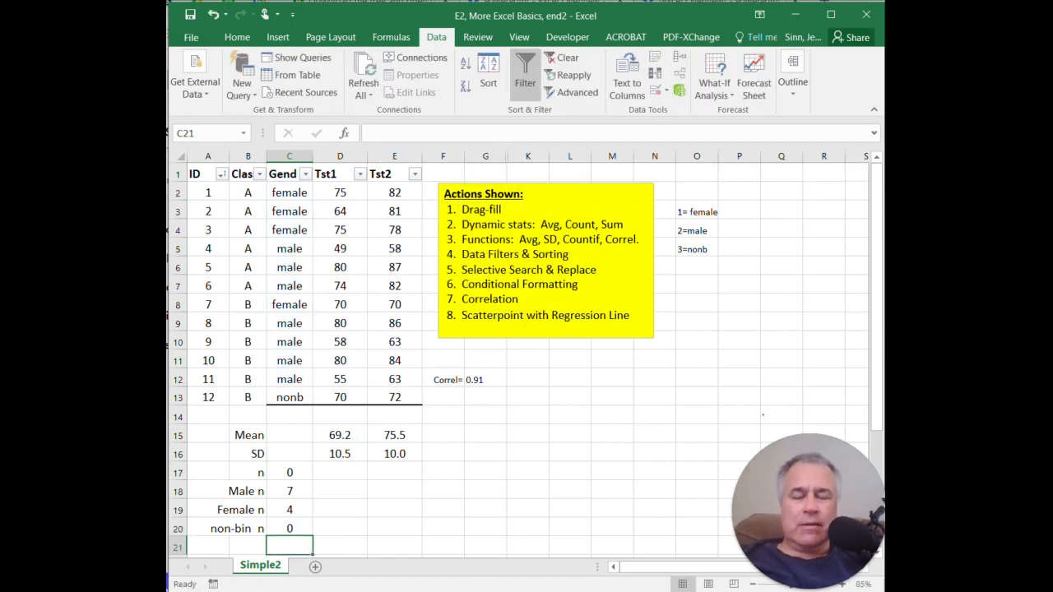
{"action": "left_click", "coordinate": [289, 528]}
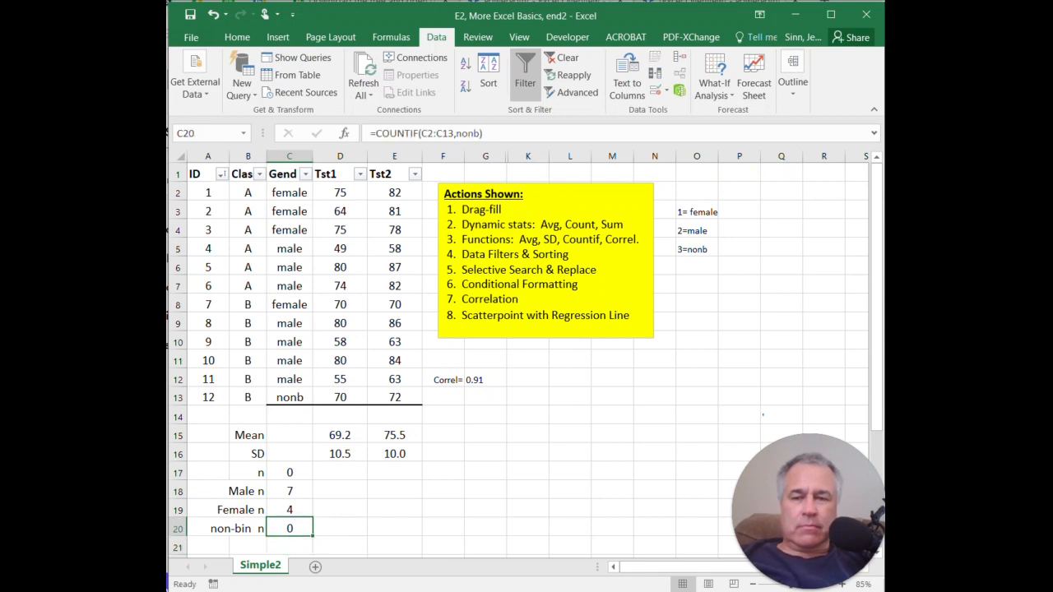
{"action": "left_click", "coordinate": [455, 133]}
{"action": "left_click", "coordinate": [456, 133]}
{"action": "type", "text": "\""}
{"action": "left_click", "coordinate": [483, 133]}
{"action": "type", "text": "\""}
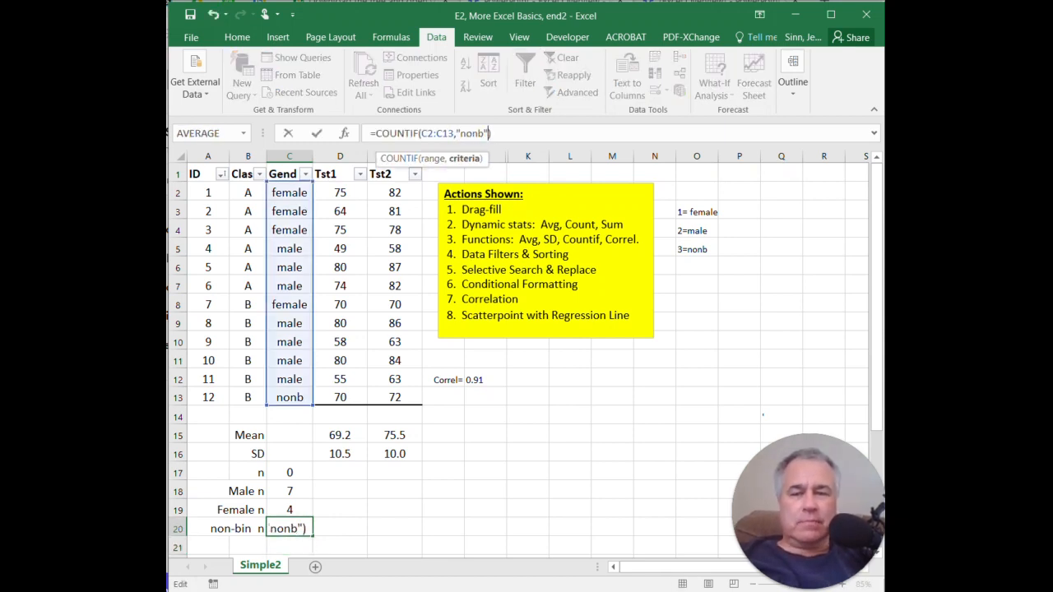
{"action": "key", "text": "Return"}
- Review the COUNTIF formulas for Male n, Female n and non-bin n in C18:C20 without altering them
{"action": "left_click", "coordinate": [295, 491]}
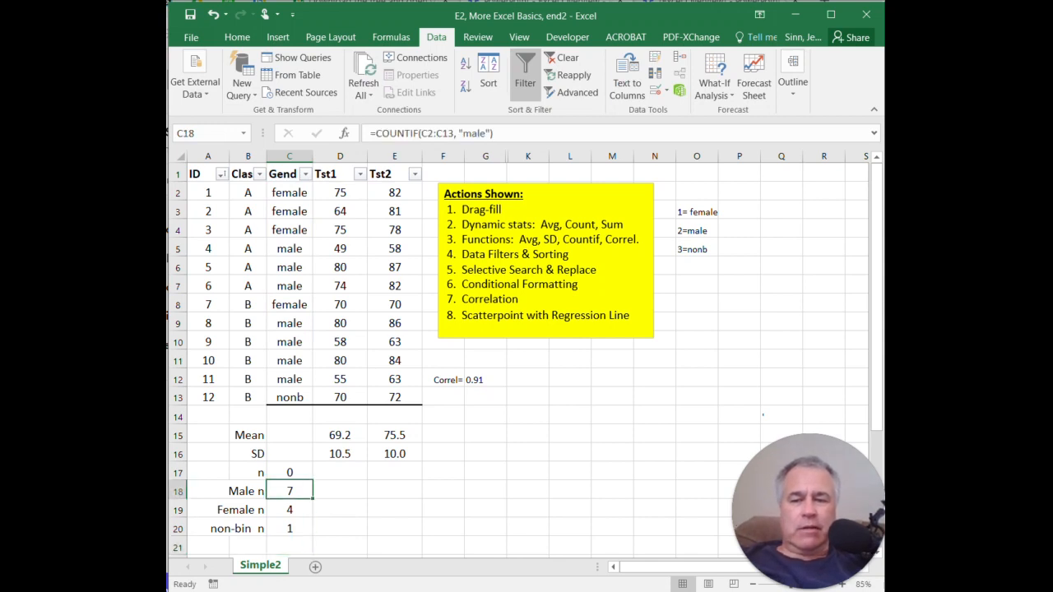
{"action": "left_click", "coordinate": [394, 510]}
{"action": "double_click", "coordinate": [300, 491]}
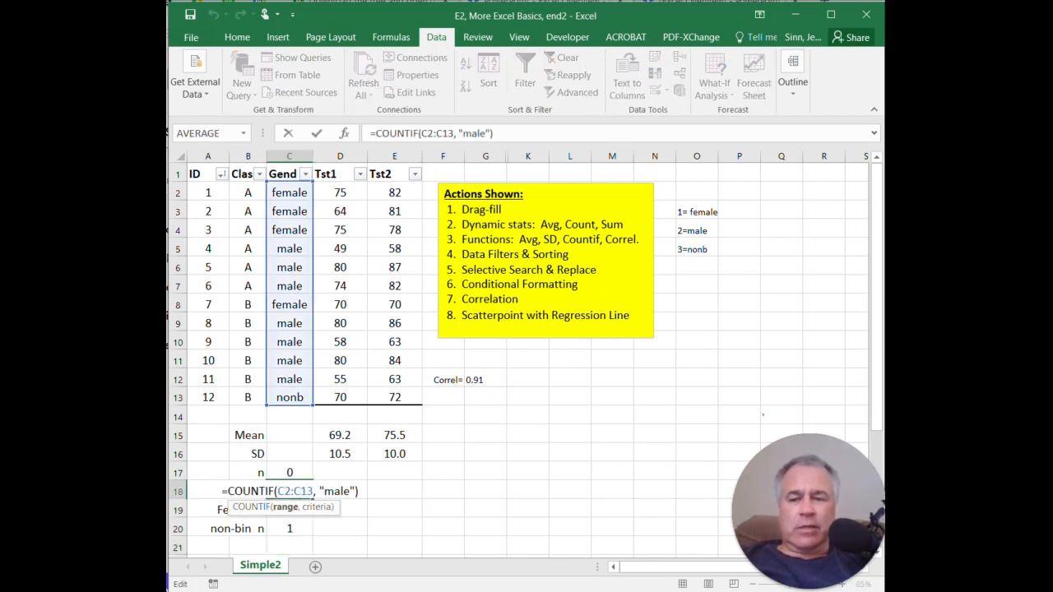
{"action": "left_click", "coordinate": [394, 529]}
{"action": "double_click", "coordinate": [303, 510]}
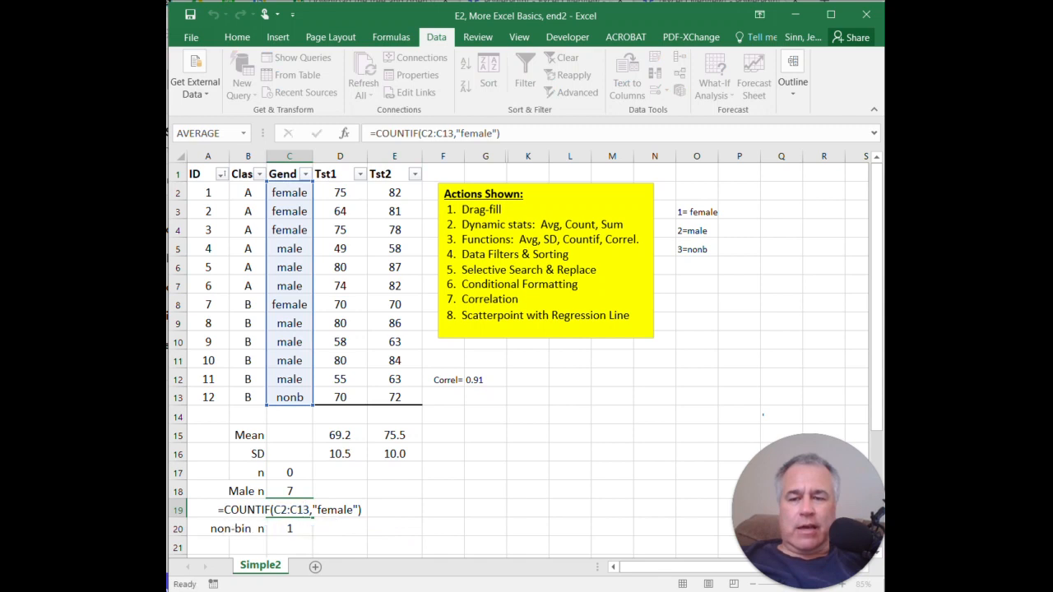
{"action": "left_click", "coordinate": [485, 491]}
{"action": "double_click", "coordinate": [300, 529]}
{"action": "left_click", "coordinate": [485, 491]}
{"action": "key", "text": "Left"}
{"action": "key", "text": "Left"}
{"action": "key", "text": "Left"}
{"action": "key", "text": "Left"}
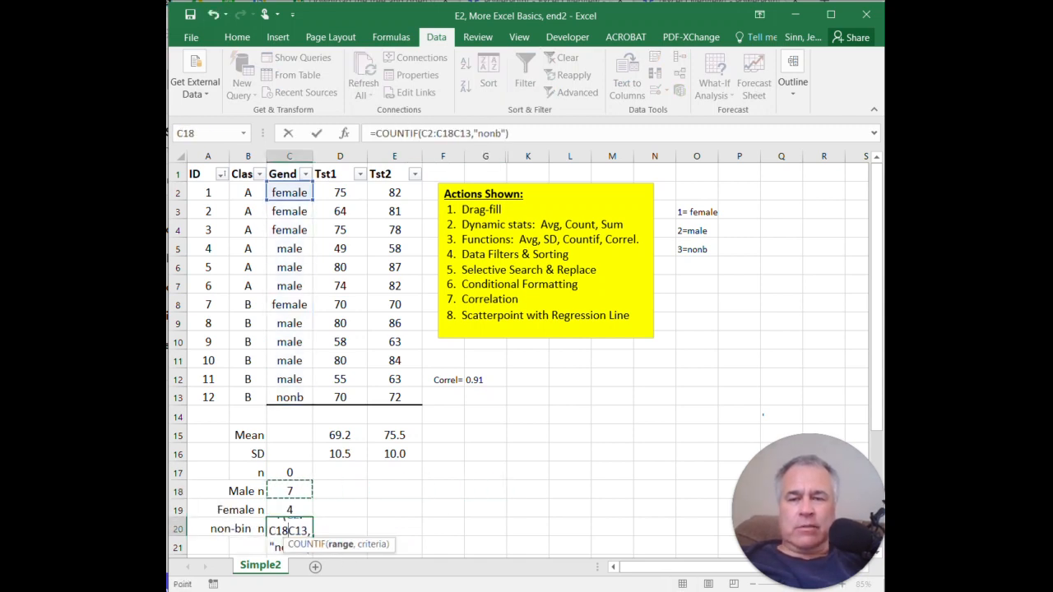
{"action": "key", "text": "Escape"}
{"action": "left_click", "coordinate": [289, 491]}
{"action": "left_click", "coordinate": [290, 510]}
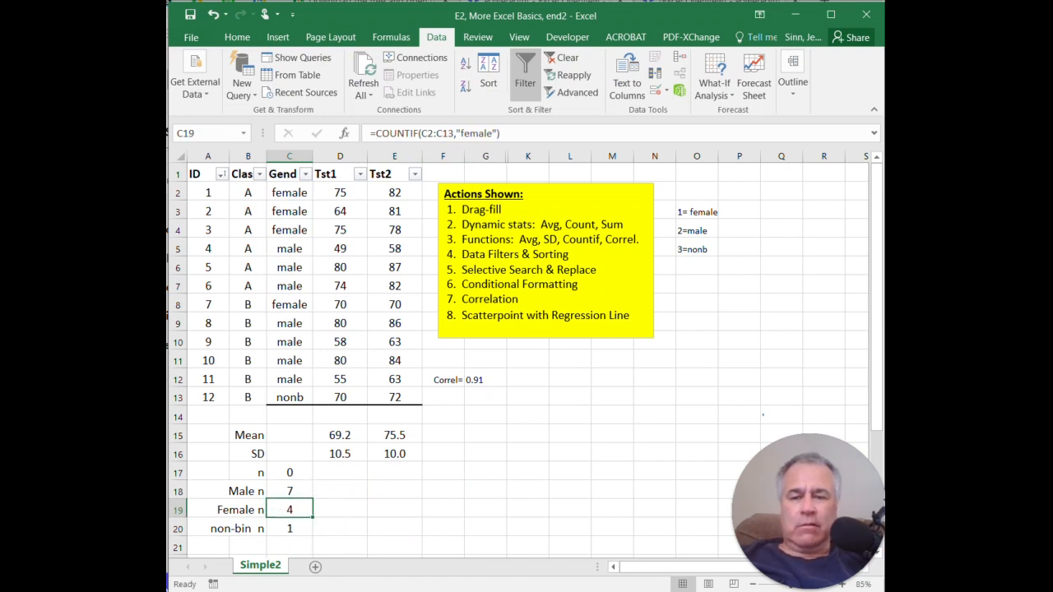
{"action": "left_click", "coordinate": [289, 529]}
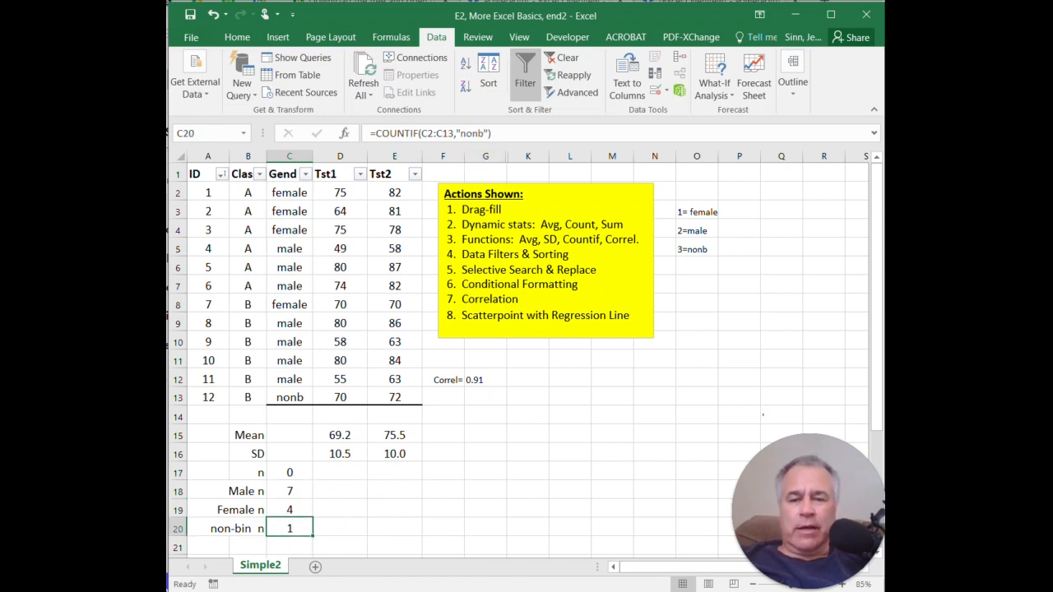
{"action": "left_click", "coordinate": [486, 472]}
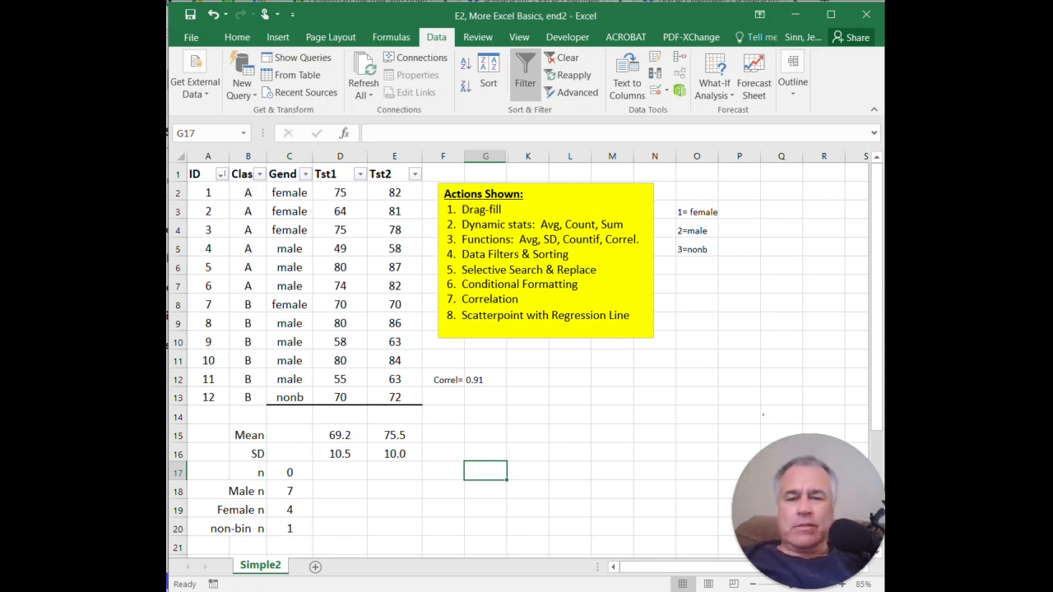
{"action": "left_click_drag", "start_coordinate": [461, 270], "coordinate": [597, 270]}
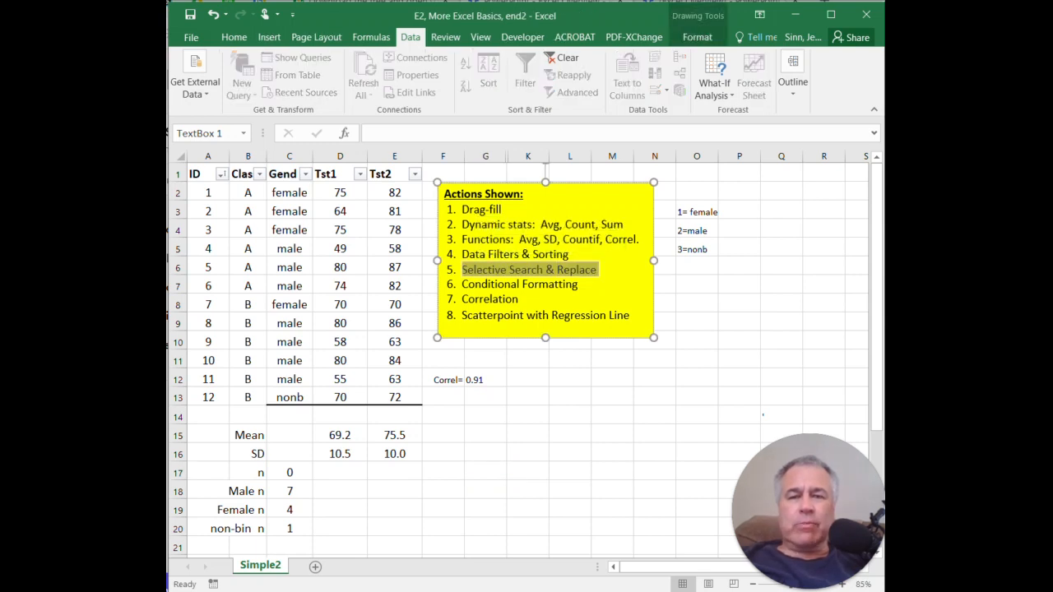
{"action": "left_click", "coordinate": [569, 414]}
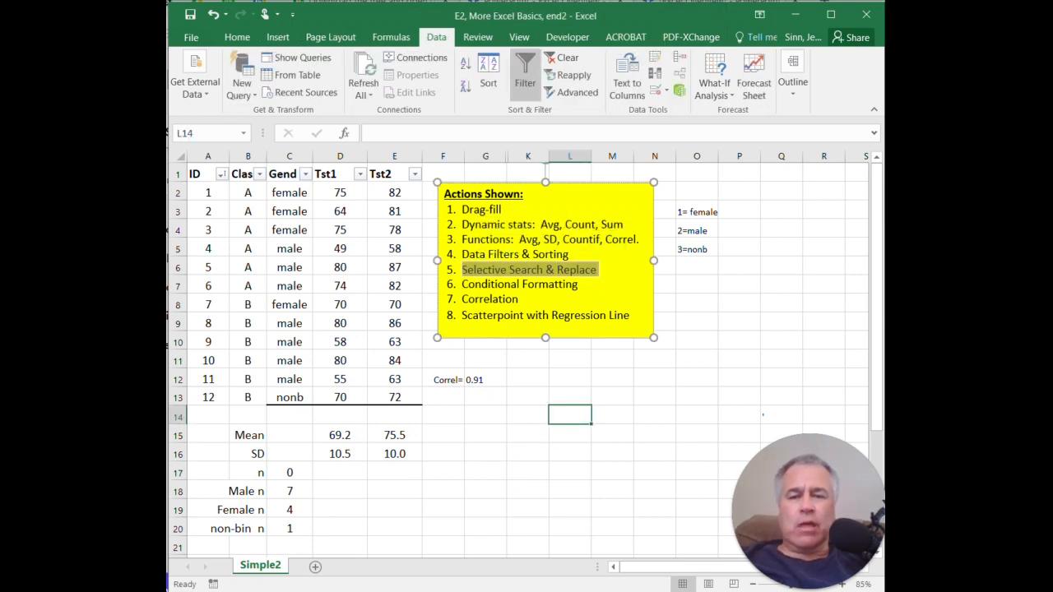
{"action": "key", "text": "alt+Tab"}
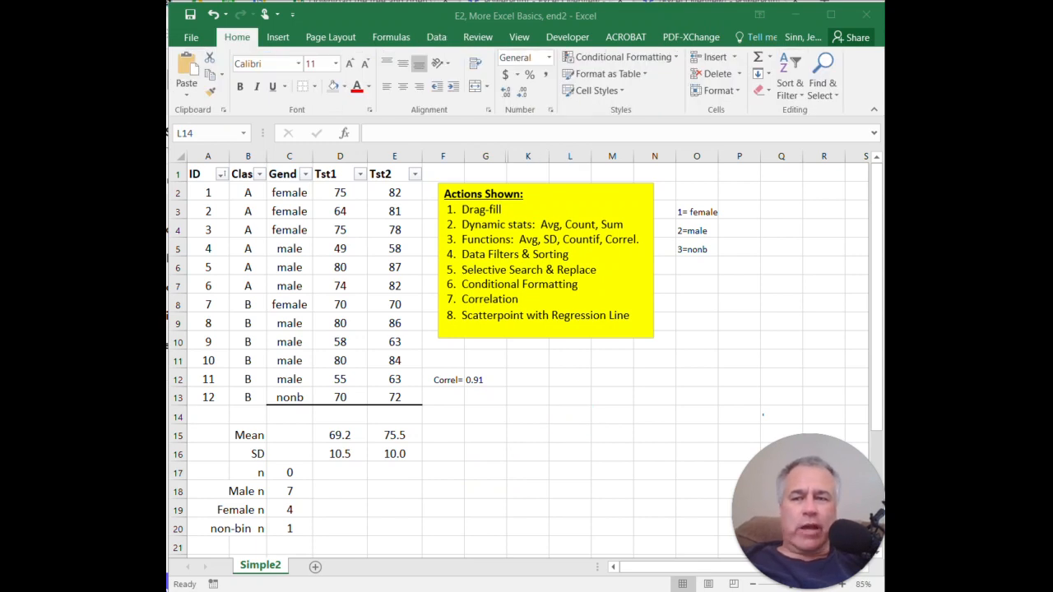
{"action": "key", "text": "alt+Tab"}
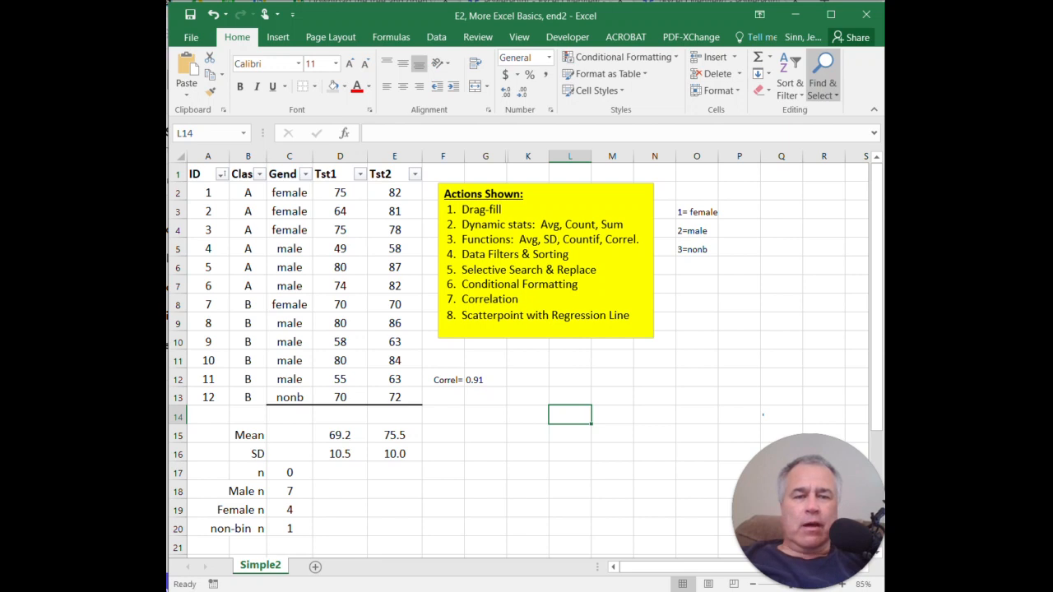
{"action": "left_click", "coordinate": [823, 89]}
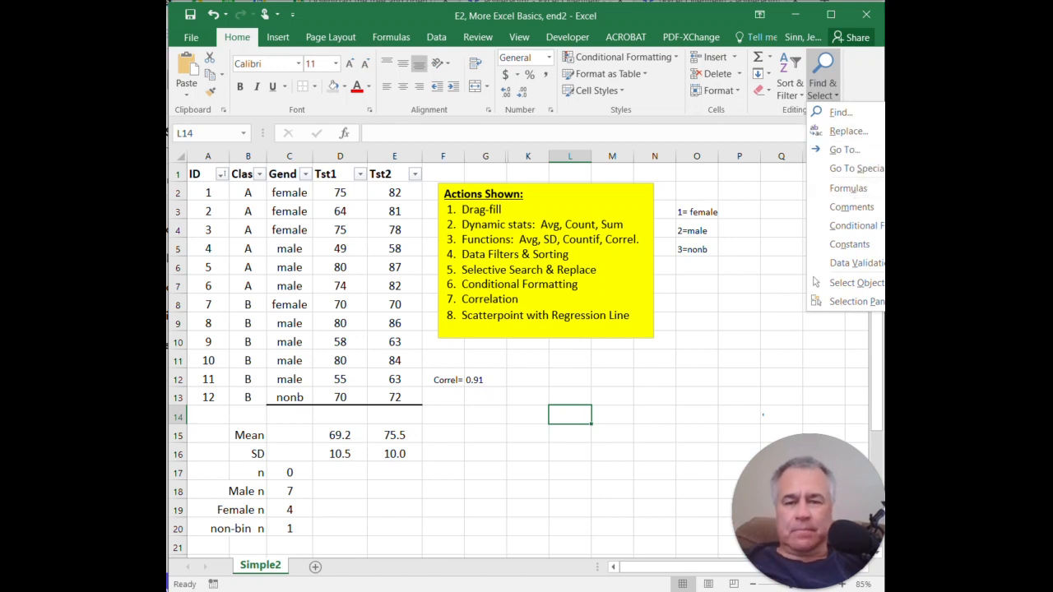
{"action": "left_click", "coordinate": [822, 89]}
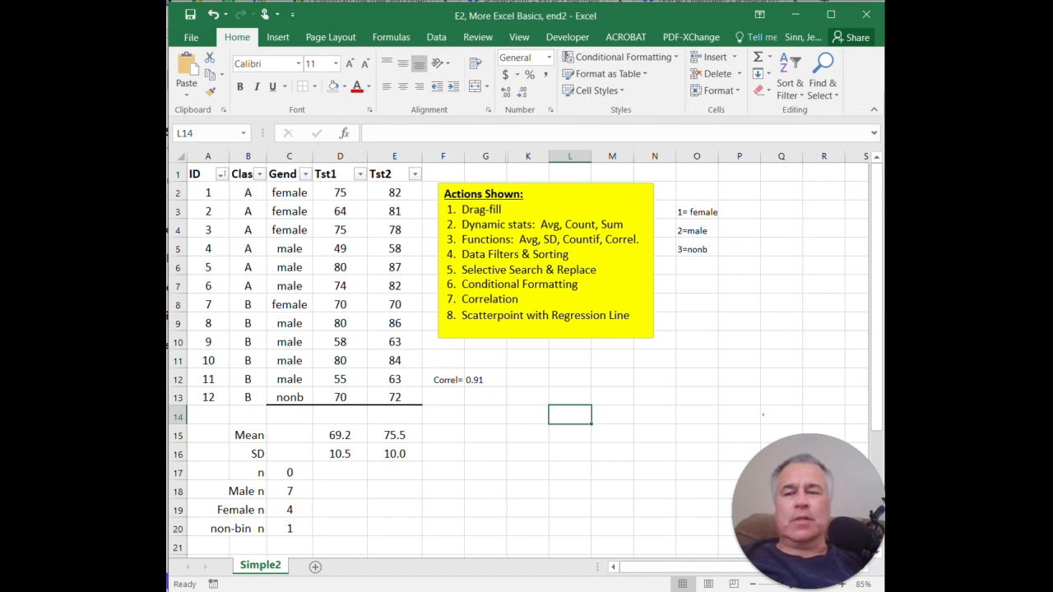
- Apply a Less Than conditional formatting rule of 60 to D2:E13, using Light Red Fill with Dark Red Text
{"action": "left_click_drag", "start_coordinate": [340, 192], "coordinate": [394, 397]}
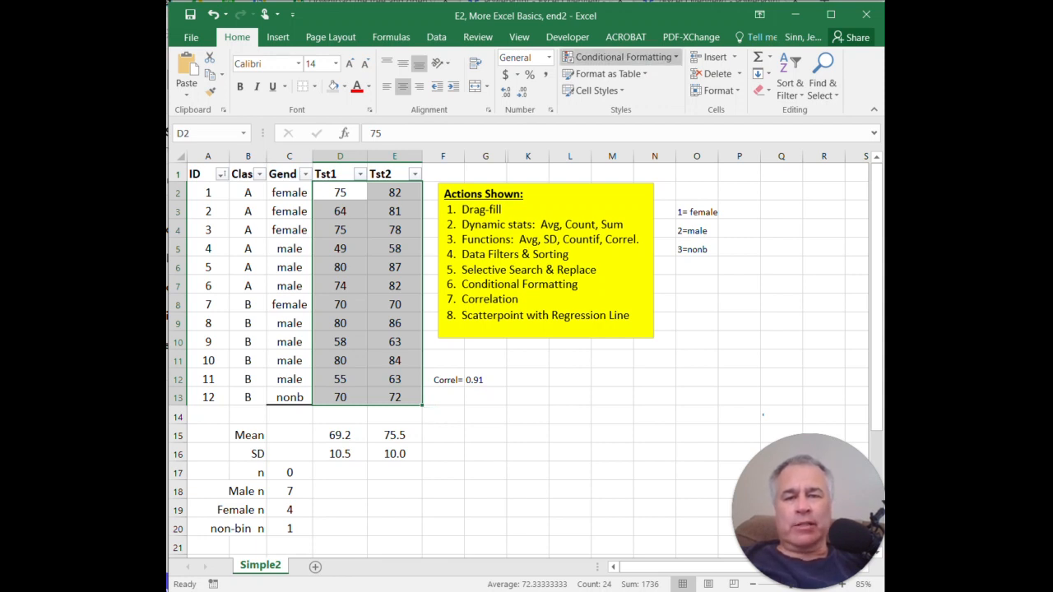
{"action": "left_click", "coordinate": [622, 57]}
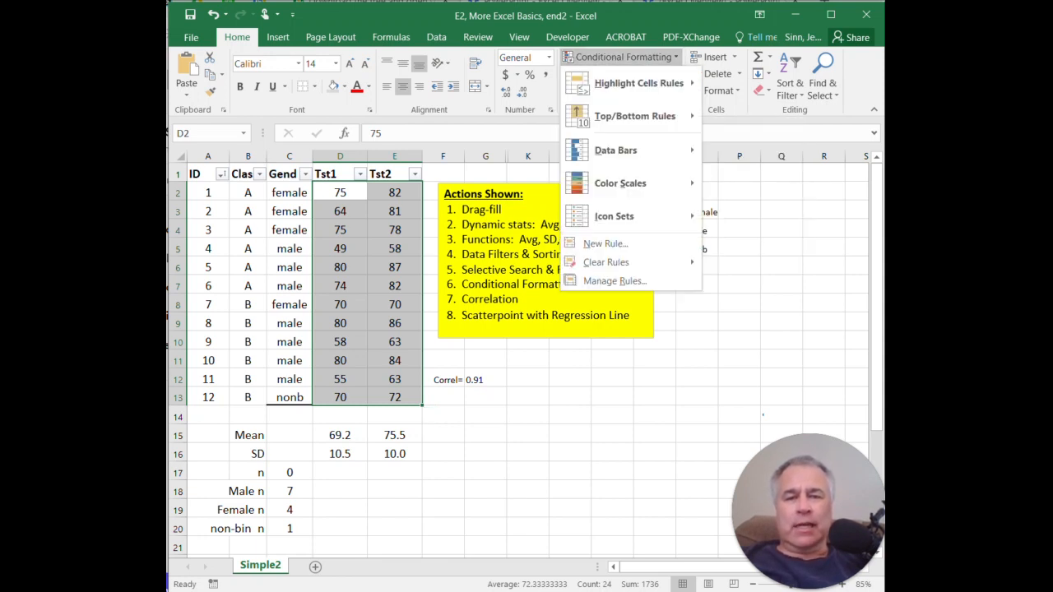
{"action": "mouse_move", "coordinate": [633, 84]}
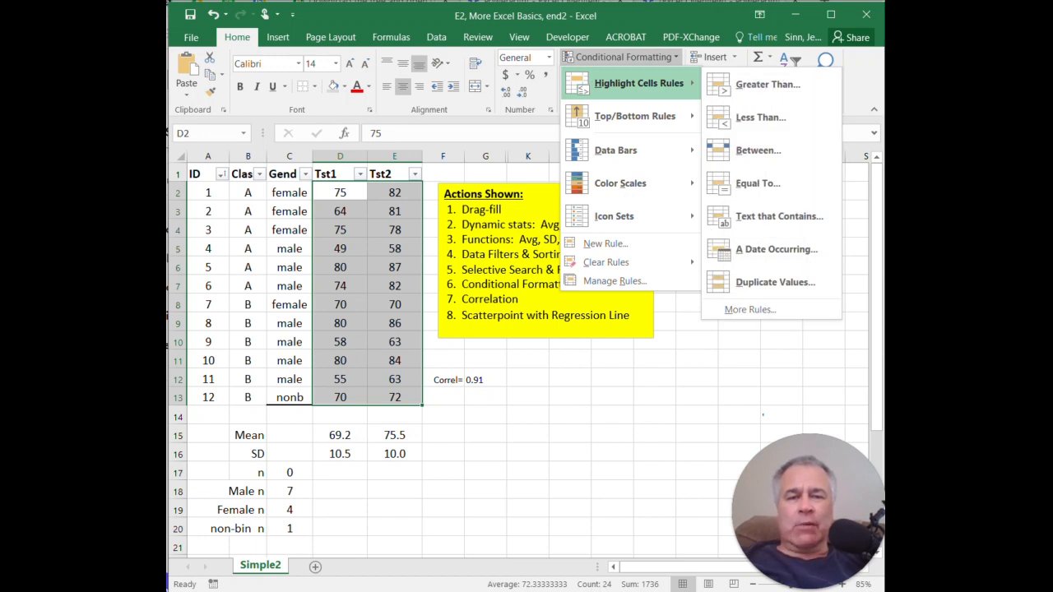
{"action": "left_click", "coordinate": [760, 116]}
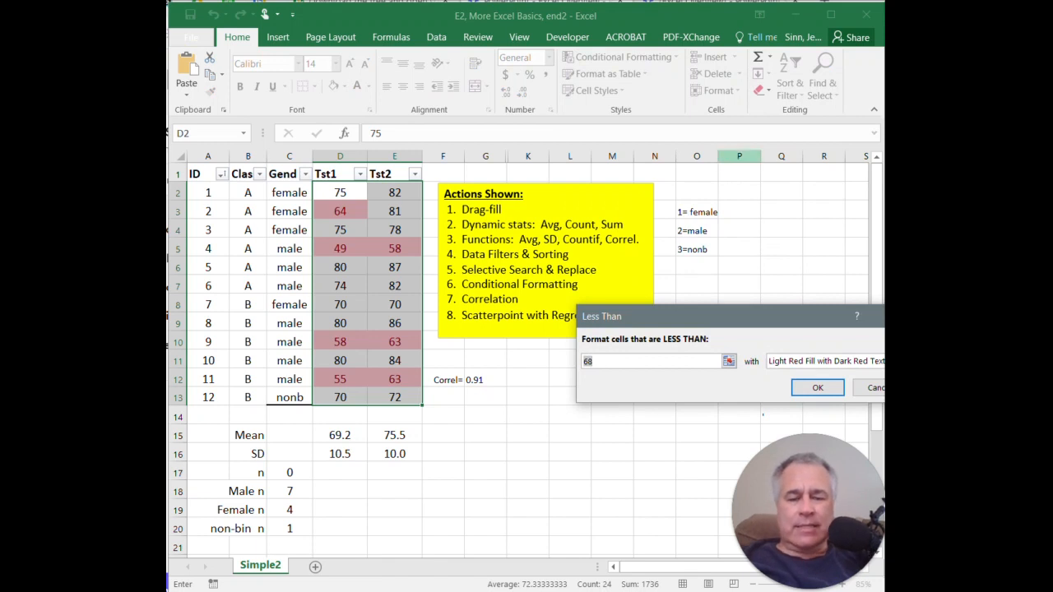
{"action": "type", "text": "60"}
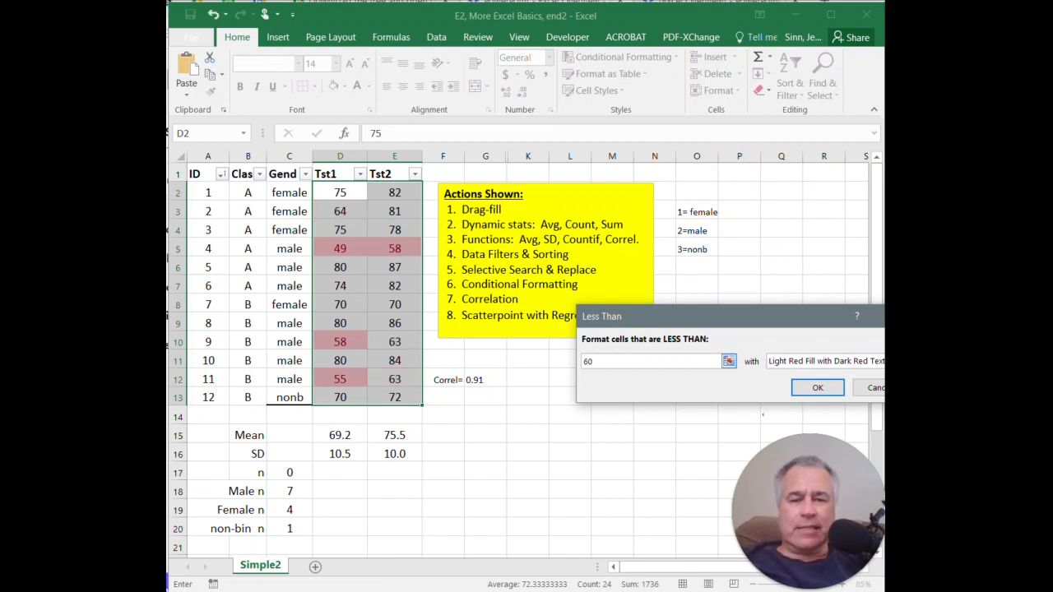
{"action": "key", "text": "Return"}
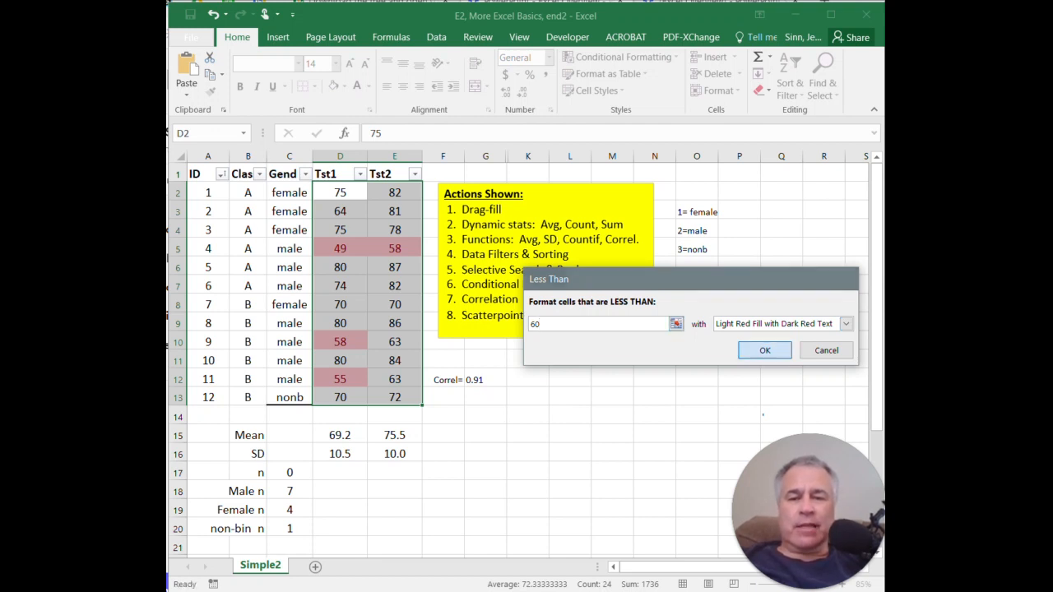
{"action": "left_click", "coordinate": [763, 350]}
{"action": "left_click", "coordinate": [527, 469]}
{"action": "left_click_drag", "start_coordinate": [339, 192], "coordinate": [394, 397]}
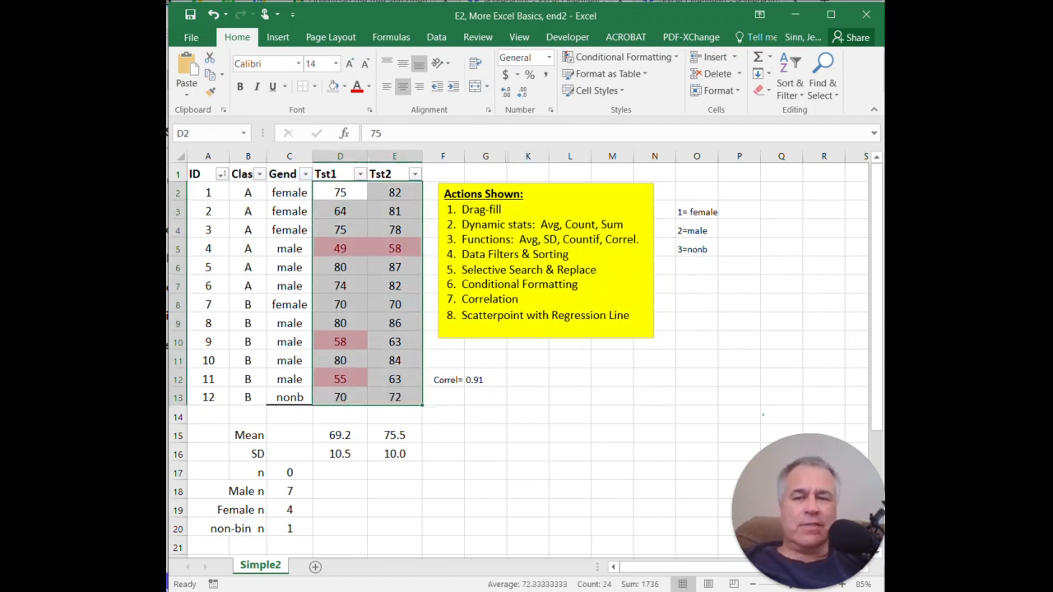
{"action": "left_click", "coordinate": [339, 267]}
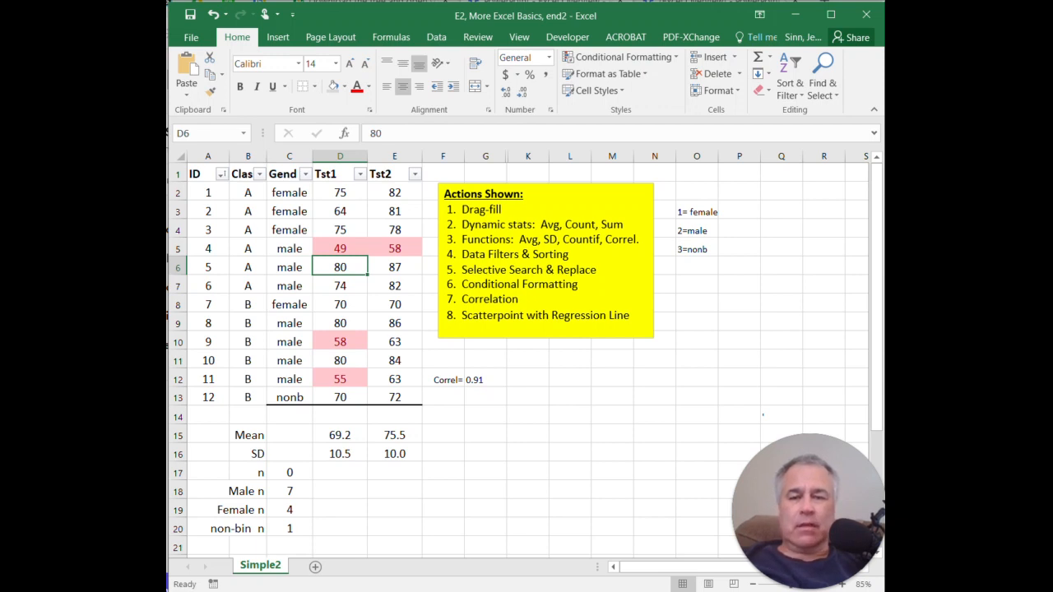
- Review the Correl label in F12 and the correlation formula for Tst1 and Tst2 in G12
{"action": "left_click", "coordinate": [578, 283]}
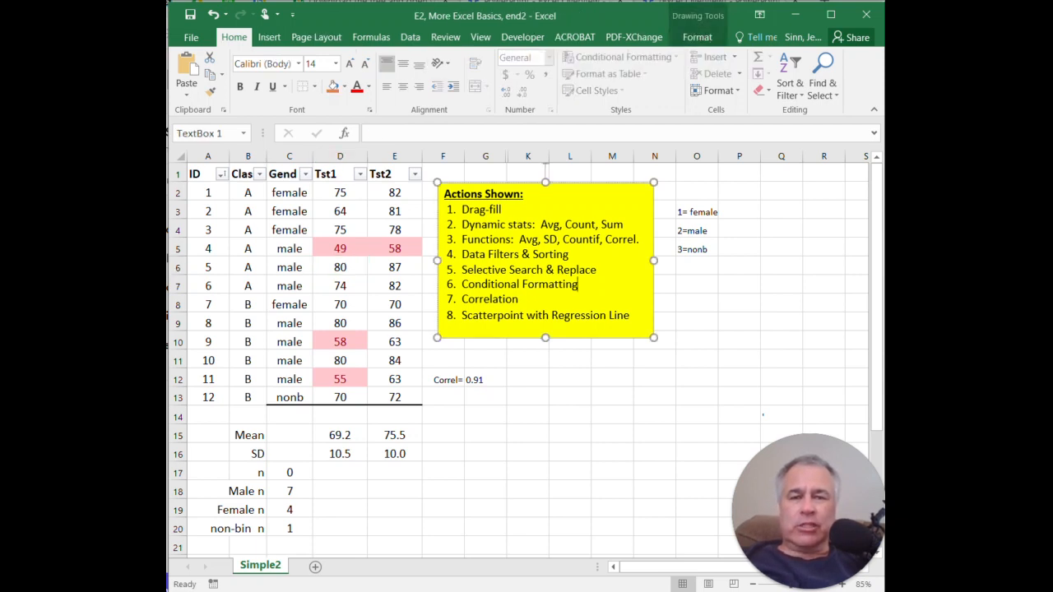
{"action": "left_click", "coordinate": [528, 416]}
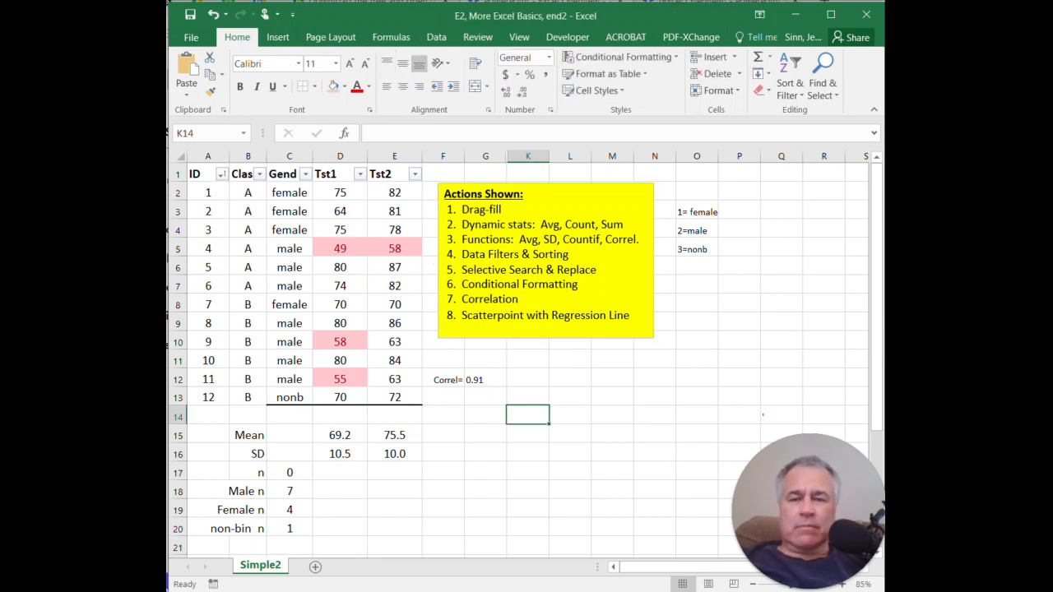
{"action": "left_click", "coordinate": [443, 379]}
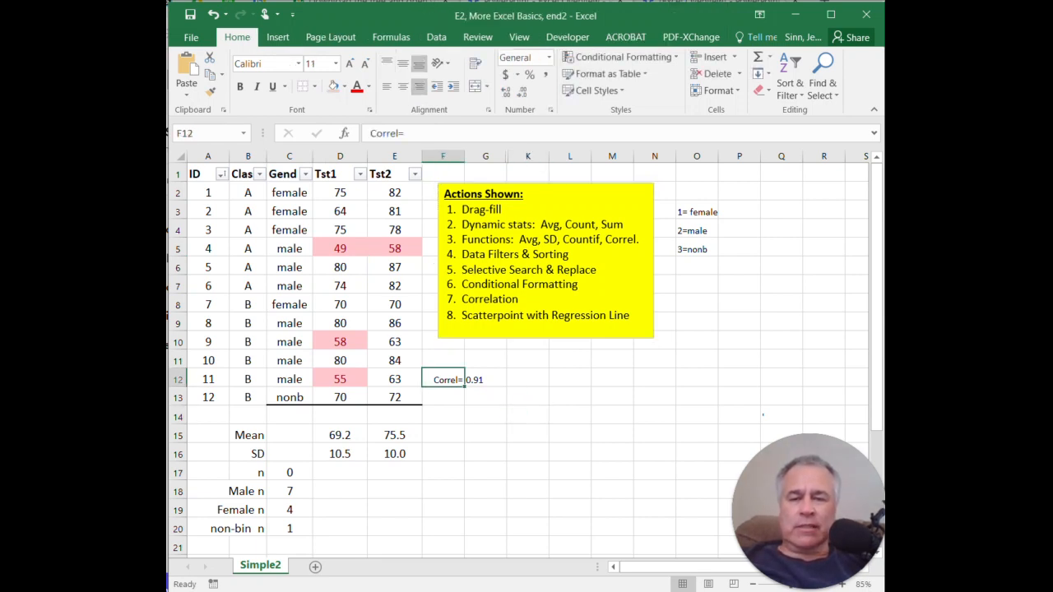
{"action": "left_click", "coordinate": [485, 379]}
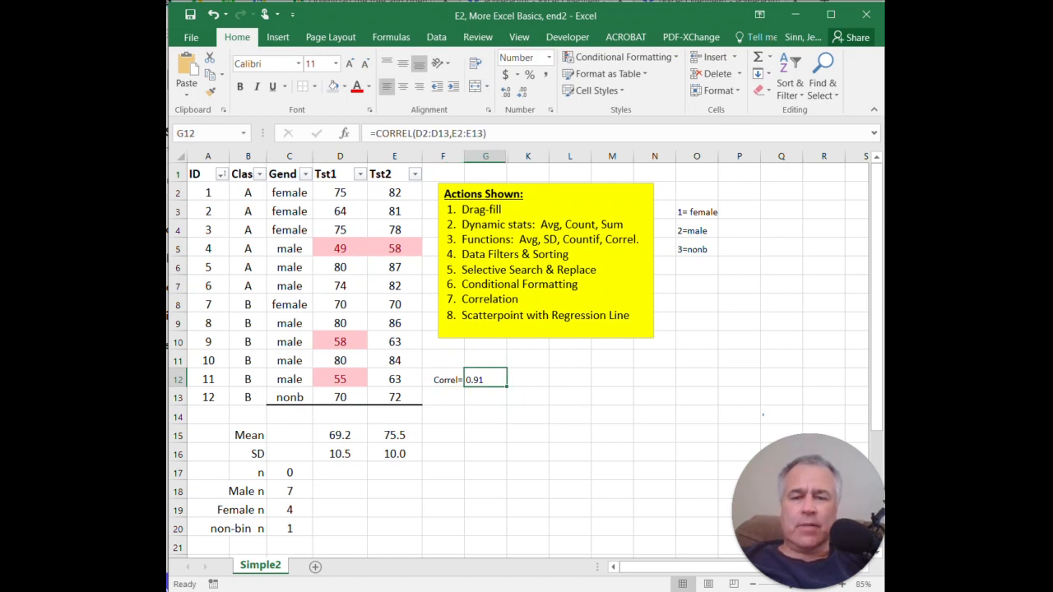
{"action": "left_click", "coordinate": [527, 379]}
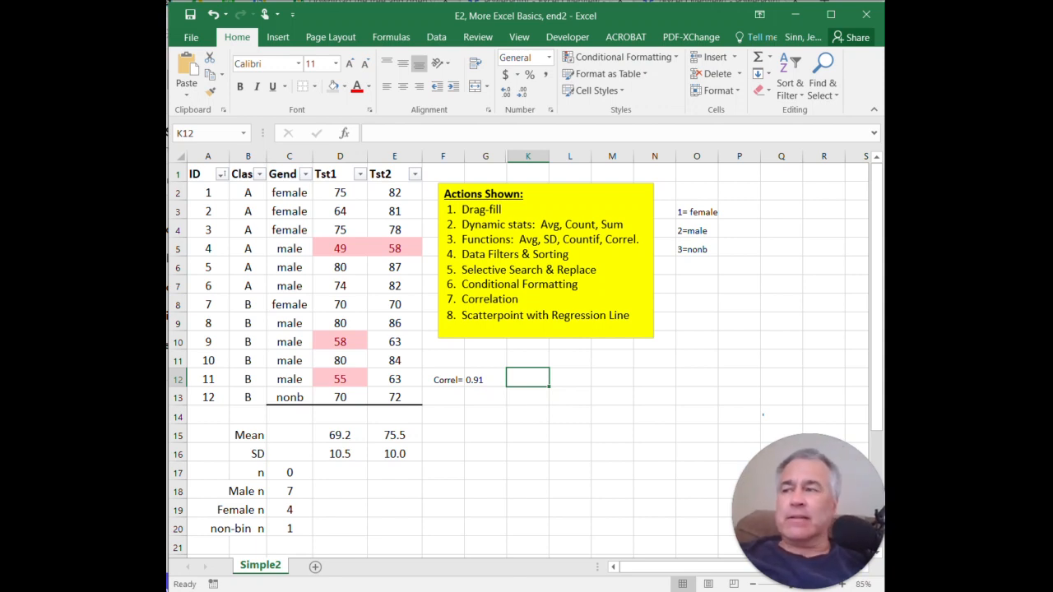
{"action": "left_click_drag", "start_coordinate": [808, 505], "coordinate": [802, 259]}
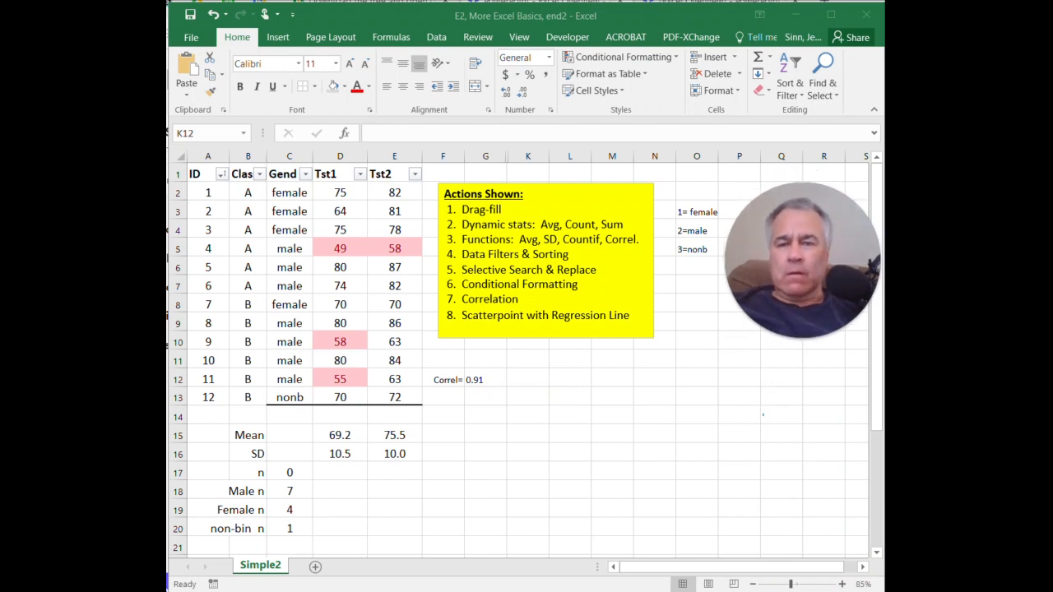
{"action": "left_click", "coordinate": [481, 17]}
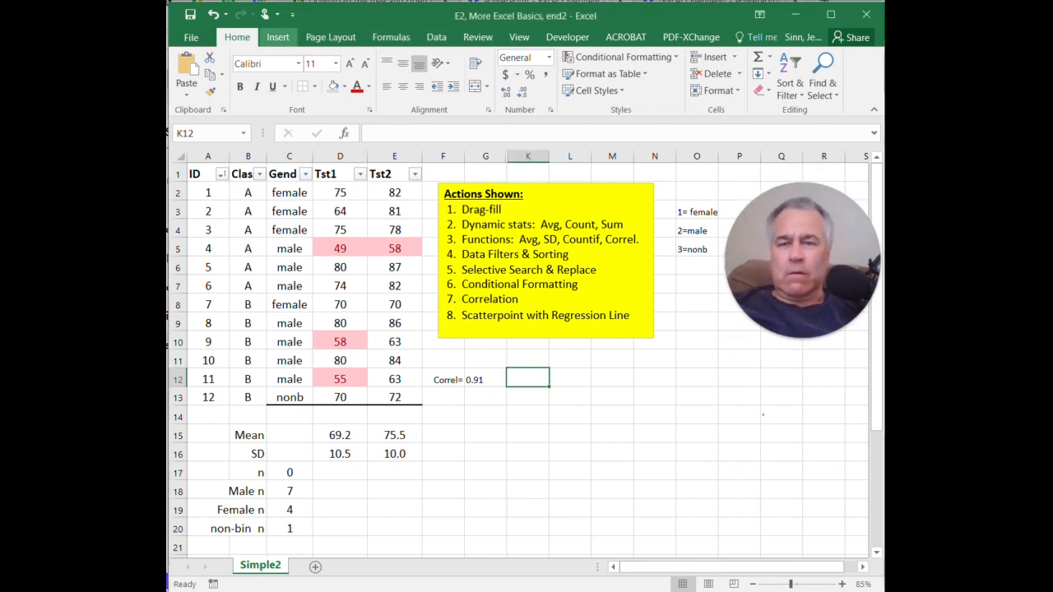
{"action": "left_click", "coordinate": [654, 415]}
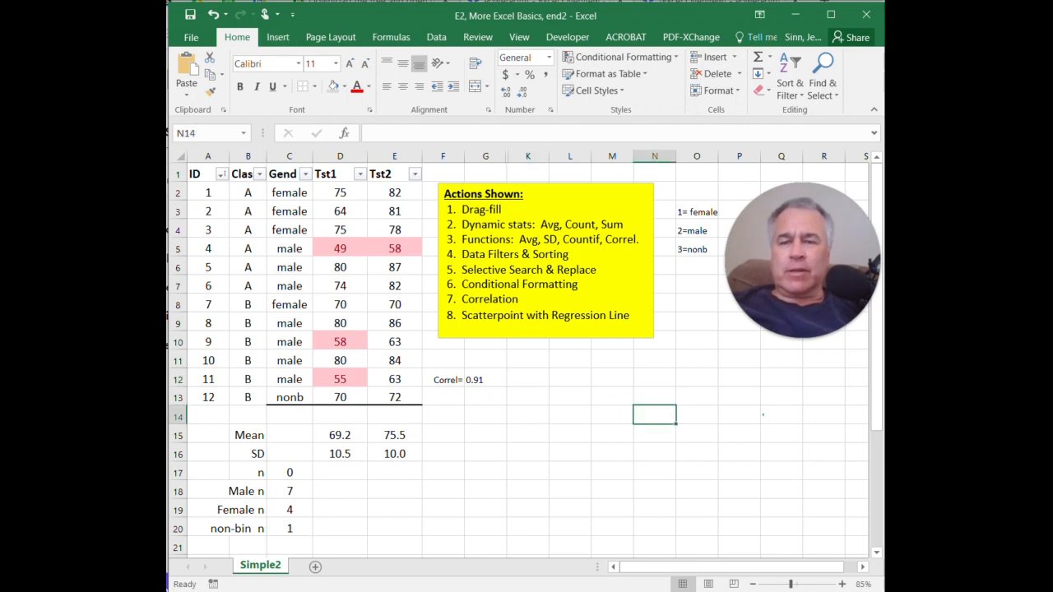
- Insert the recommended scatter chart for the Tst1 and Tst2 data in D1:E13 and place it below the yellow text box
{"action": "left_click_drag", "start_coordinate": [339, 173], "coordinate": [395, 397]}
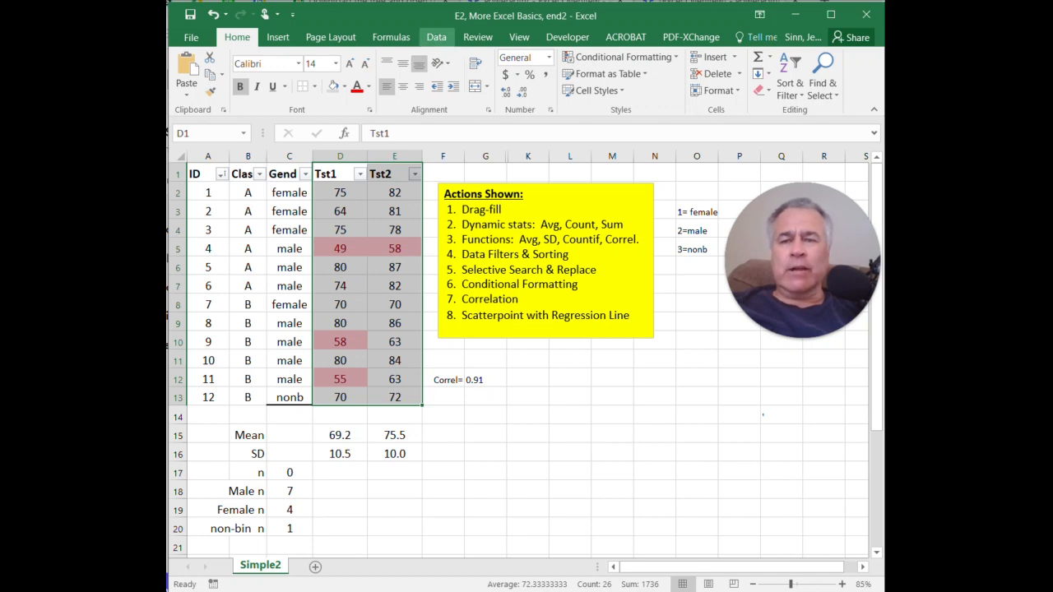
{"action": "left_click", "coordinate": [278, 37]}
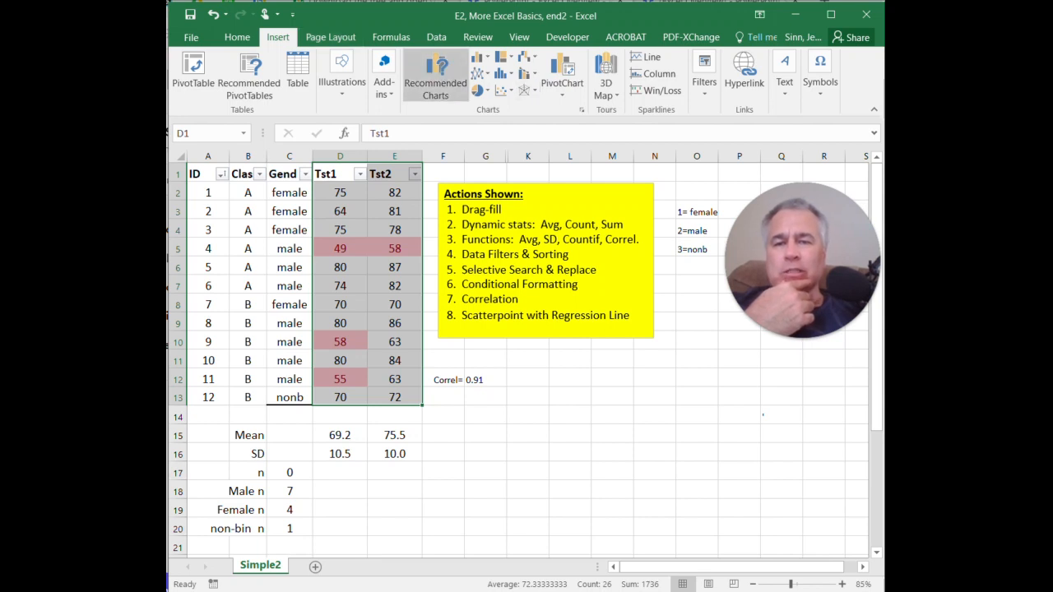
{"action": "left_click", "coordinate": [435, 78]}
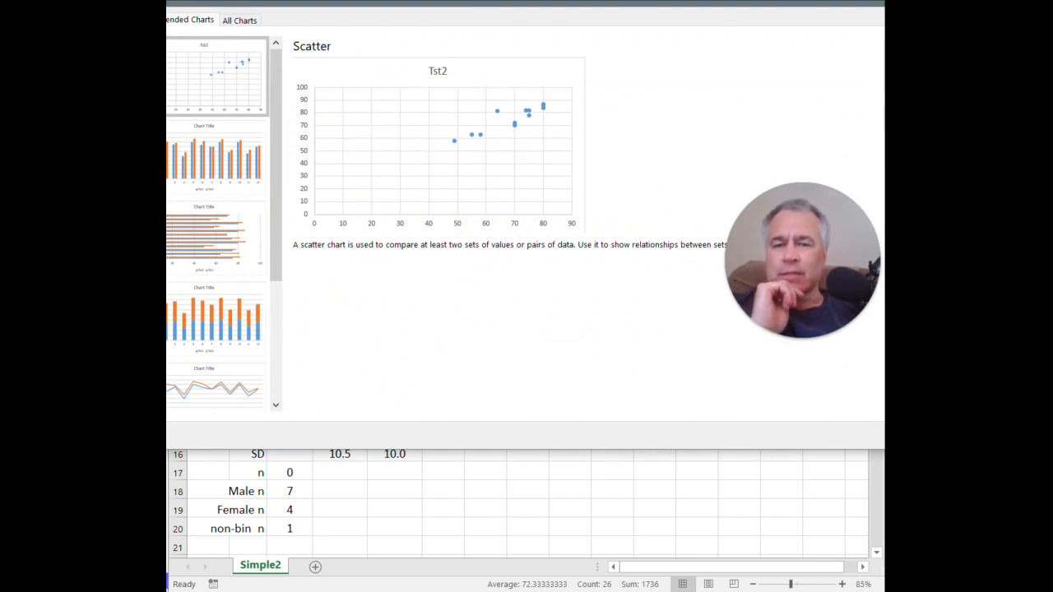
{"action": "double_click", "coordinate": [216, 77]}
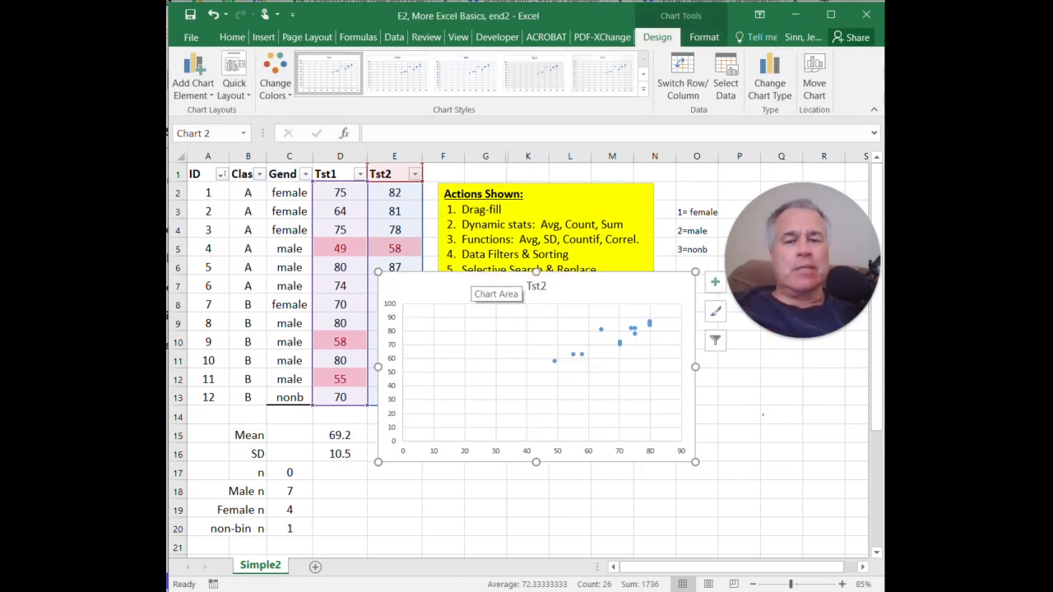
{"action": "left_click", "coordinate": [558, 377]}
{"action": "left_click_drag", "start_coordinate": [599, 287], "coordinate": [722, 361]}
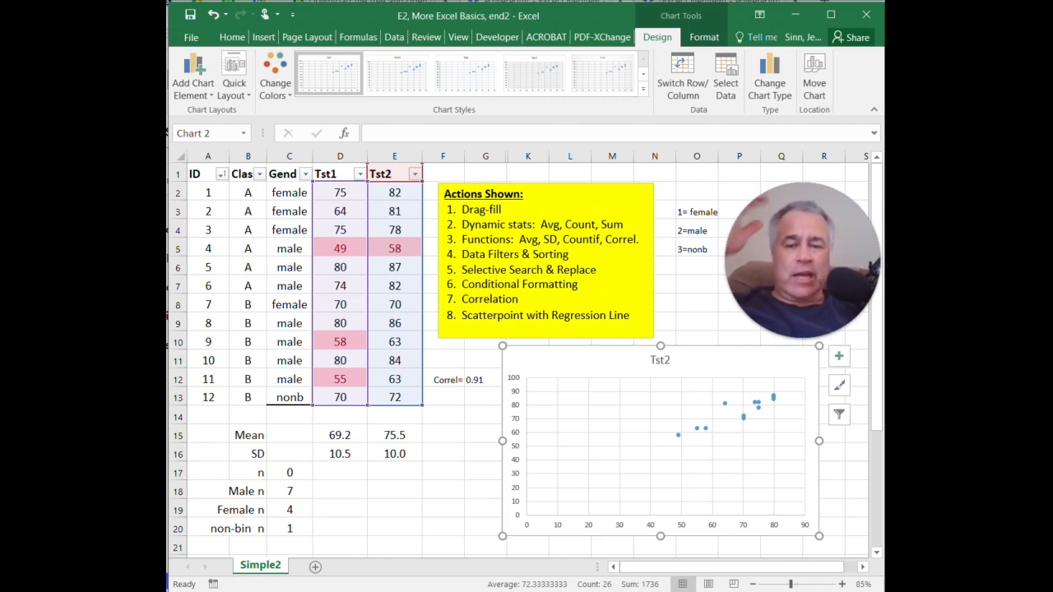
{"action": "left_click_drag", "start_coordinate": [802, 263], "coordinate": [788, 211]}
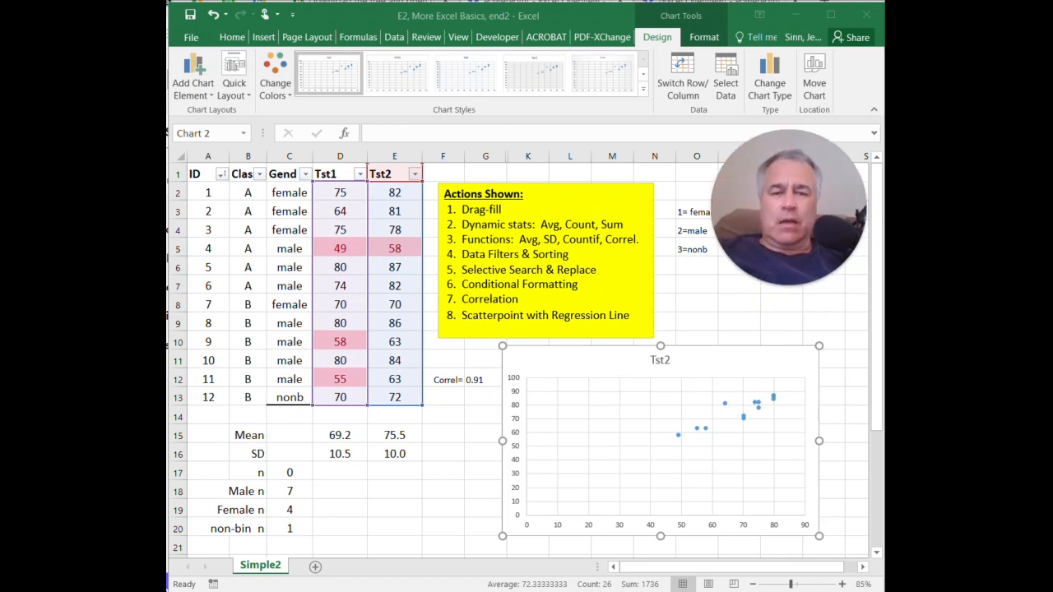
- Replace the scatter chart's title with "Correlation Between Test 1 & Test 2"
{"action": "double_click", "coordinate": [658, 360]}
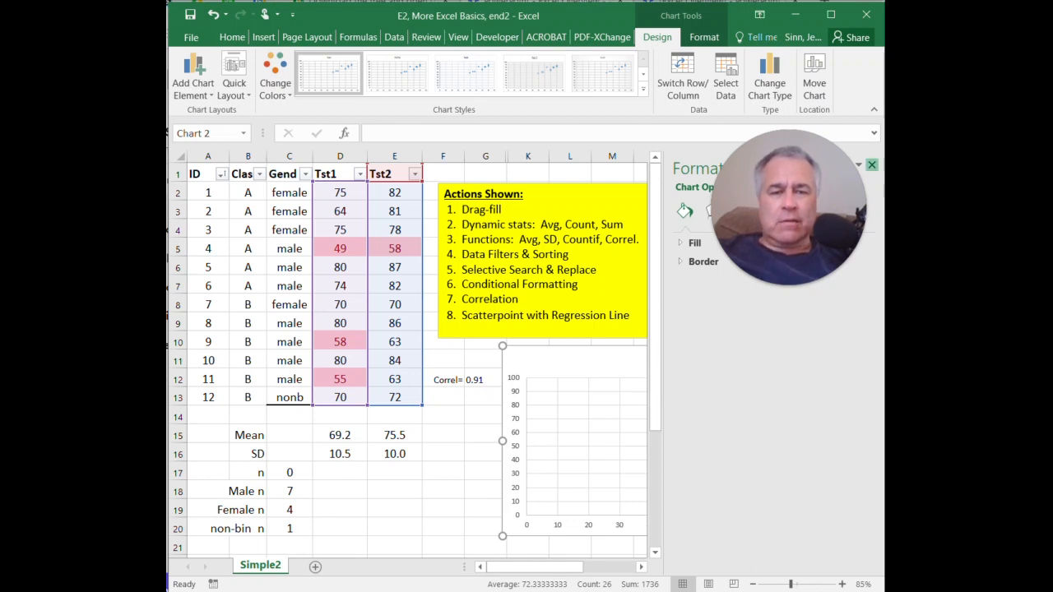
{"action": "left_click", "coordinate": [872, 164]}
{"action": "double_click", "coordinate": [660, 360]}
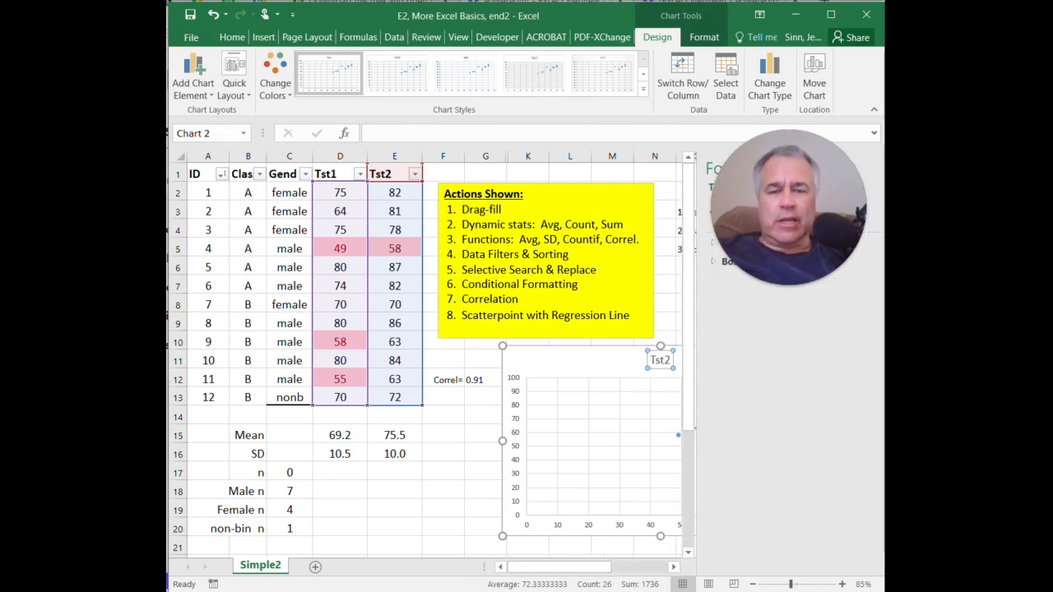
{"action": "left_click_drag", "start_coordinate": [663, 362], "coordinate": [745, 362]}
{"action": "double_click", "coordinate": [660, 360]}
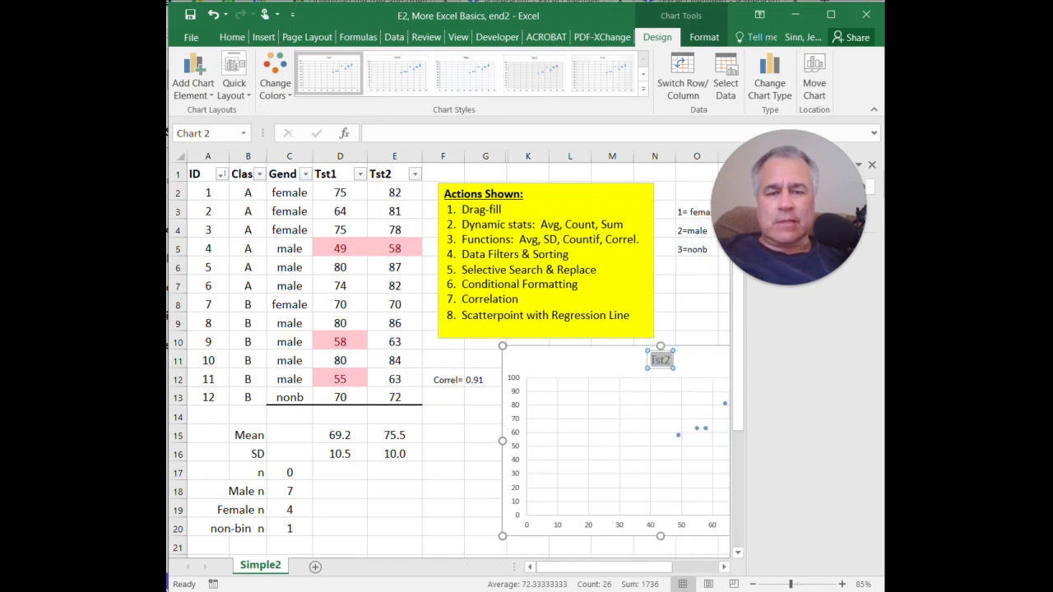
{"action": "type", "text": "Corr"}
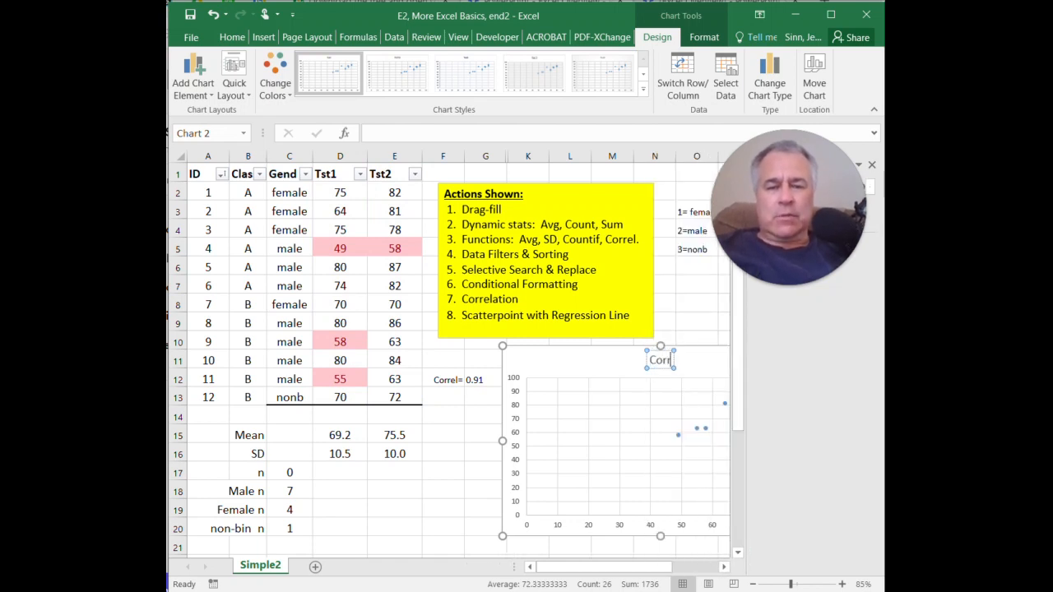
{"action": "type", "text": "elation Between"}
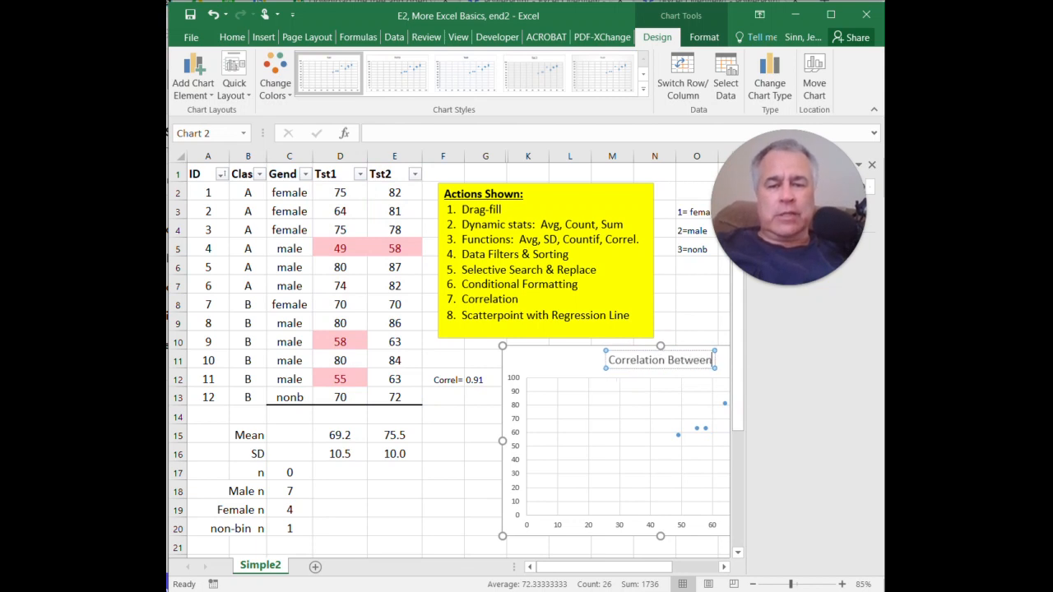
{"action": "type", "text": " Test 1 & Test 2"}
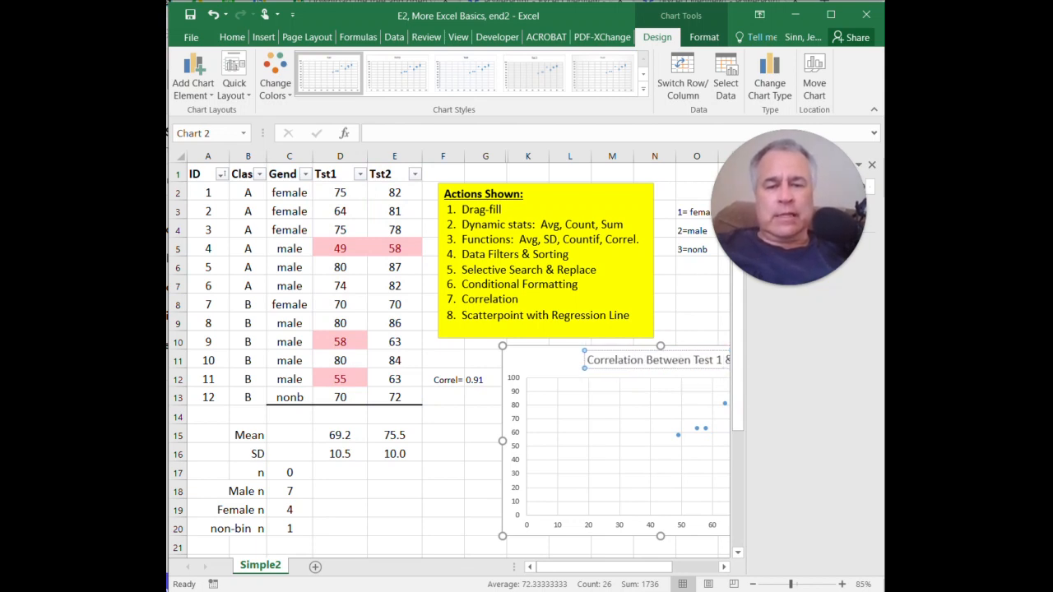
{"action": "key", "text": "Return"}
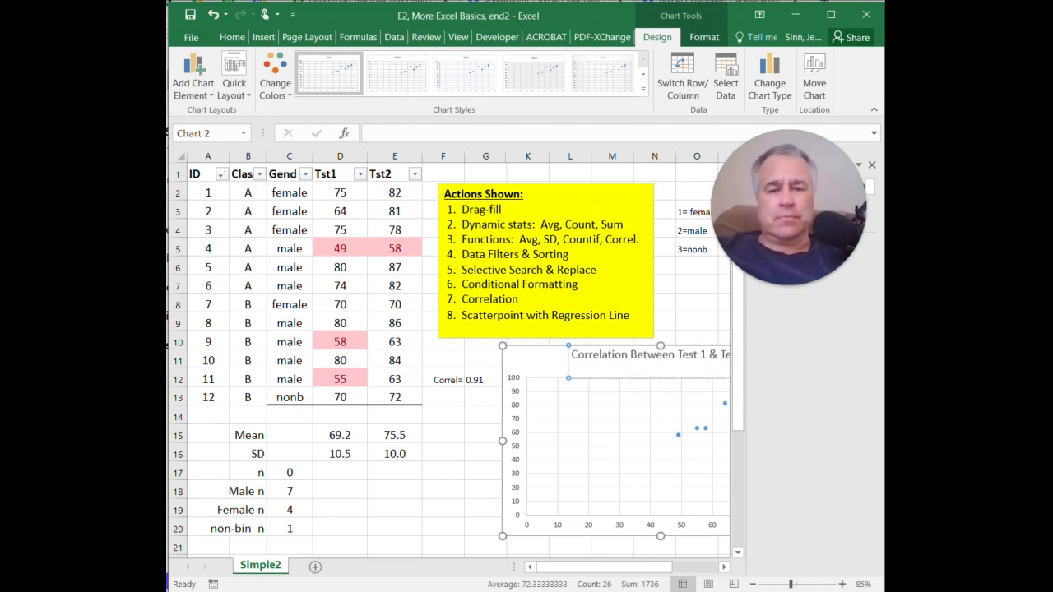
{"action": "key", "text": "BackSpace"}
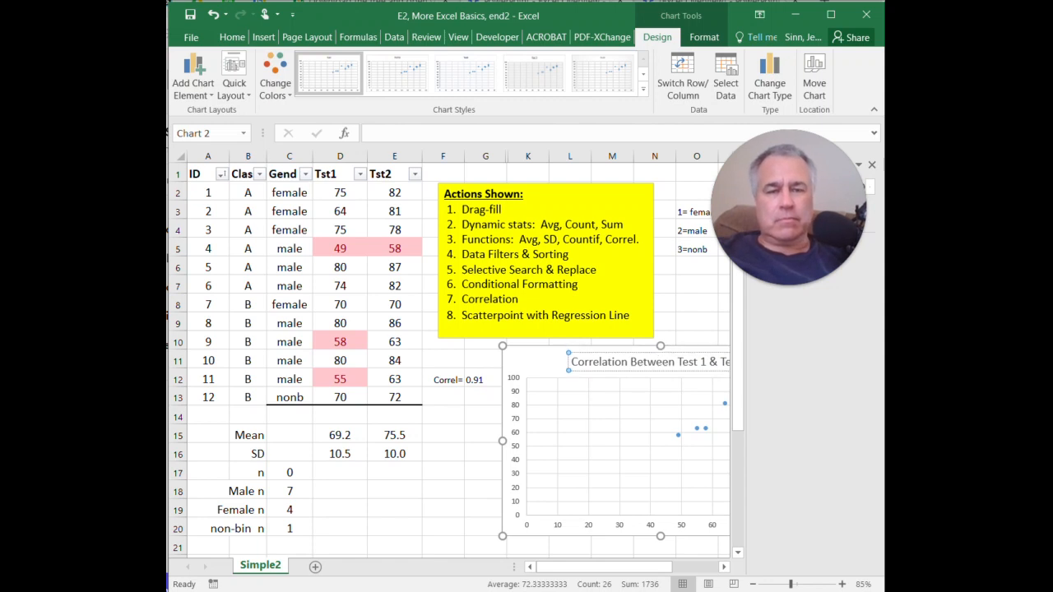
{"action": "left_click_drag", "start_coordinate": [604, 566], "coordinate": [631, 567]}
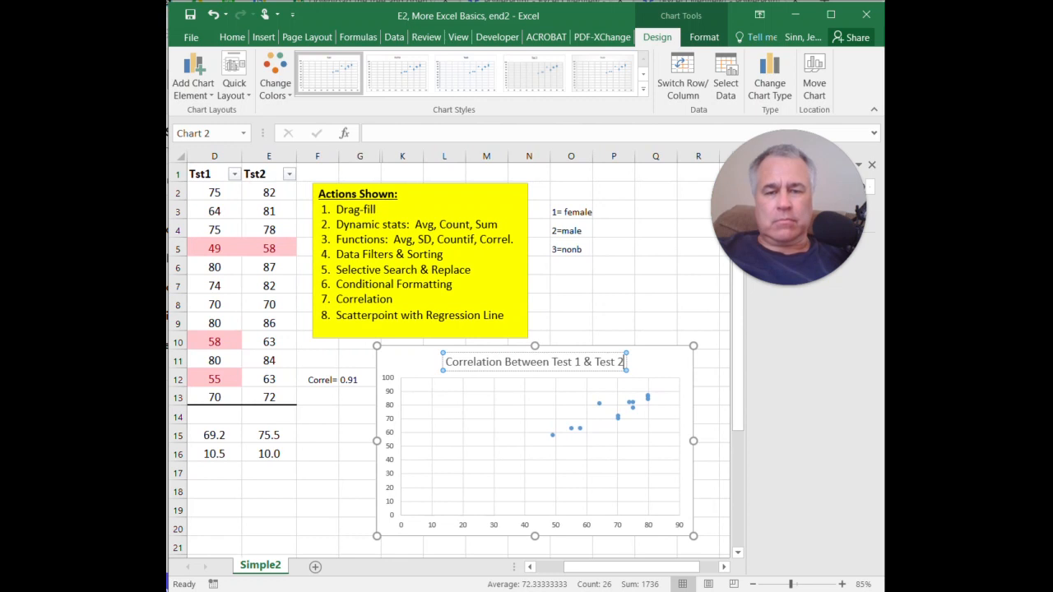
{"action": "left_click", "coordinate": [655, 321]}
- Add axis titles to both axes of the scatter chart
{"action": "left_click", "coordinate": [576, 452]}
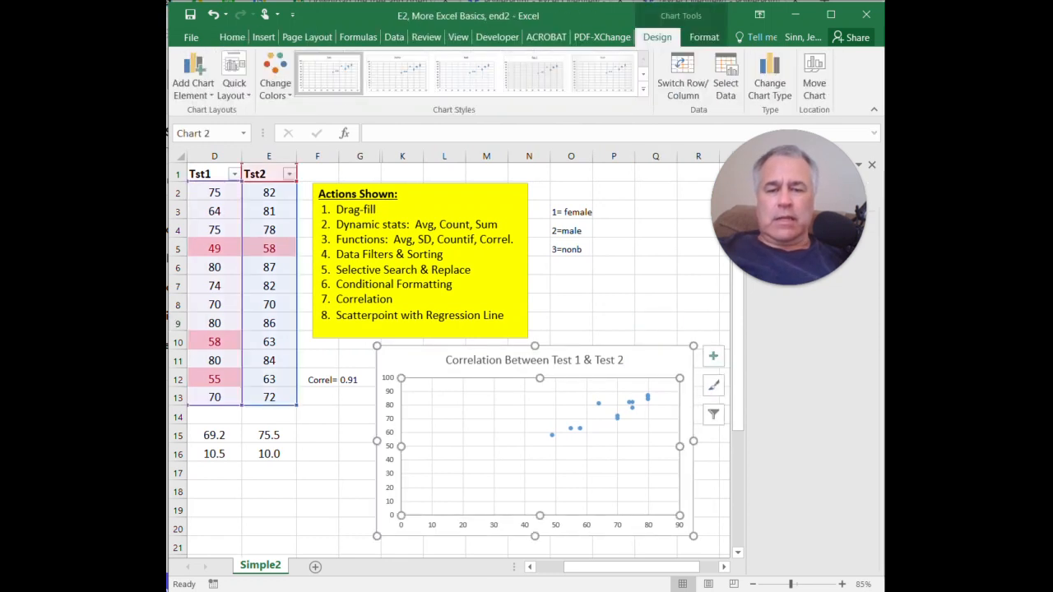
{"action": "left_click", "coordinate": [555, 524]}
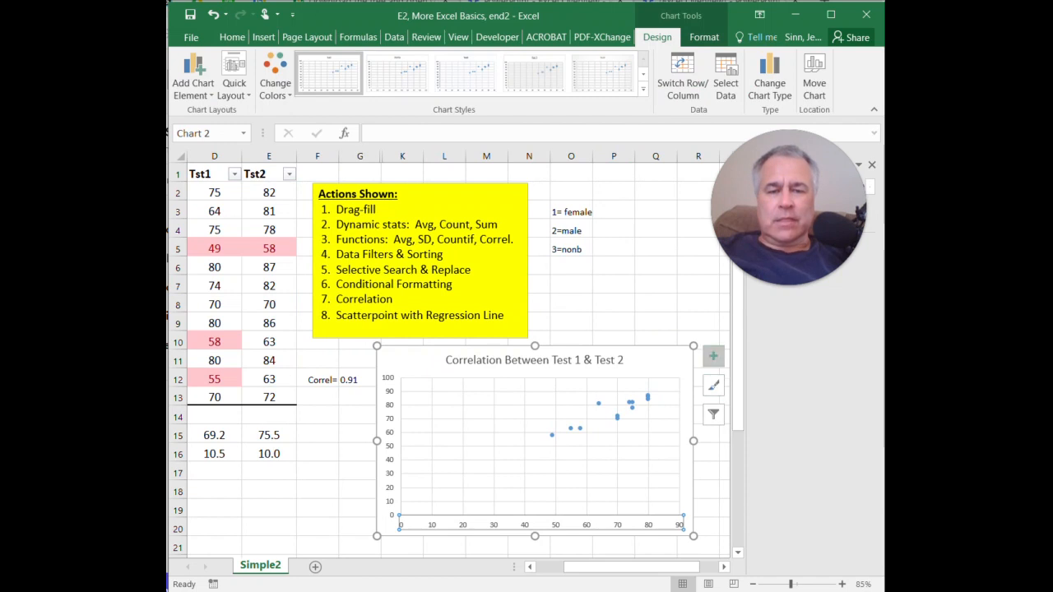
{"action": "left_click", "coordinate": [713, 356]}
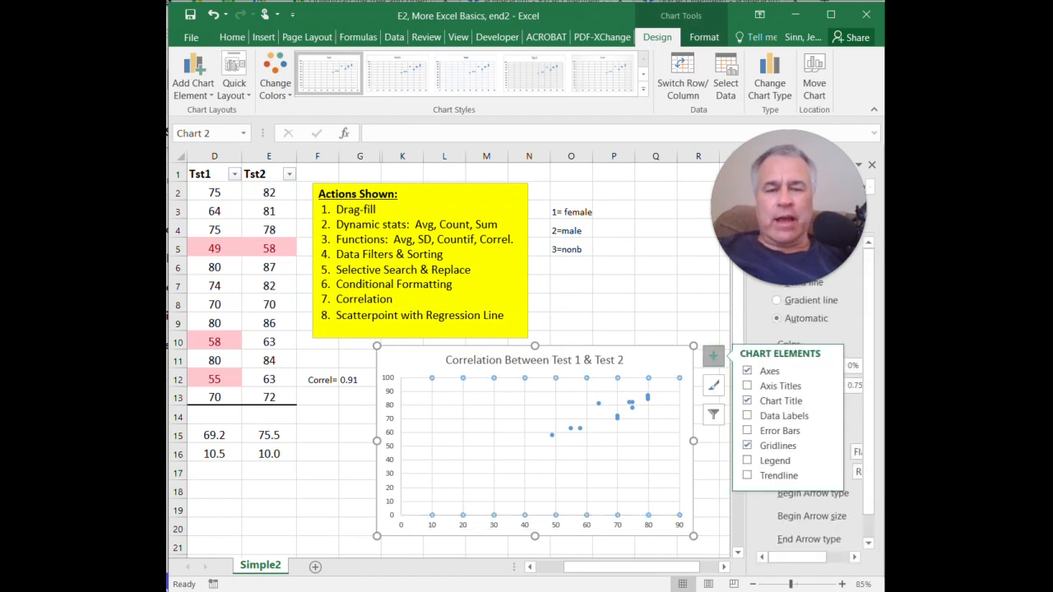
{"action": "left_click", "coordinate": [713, 356]}
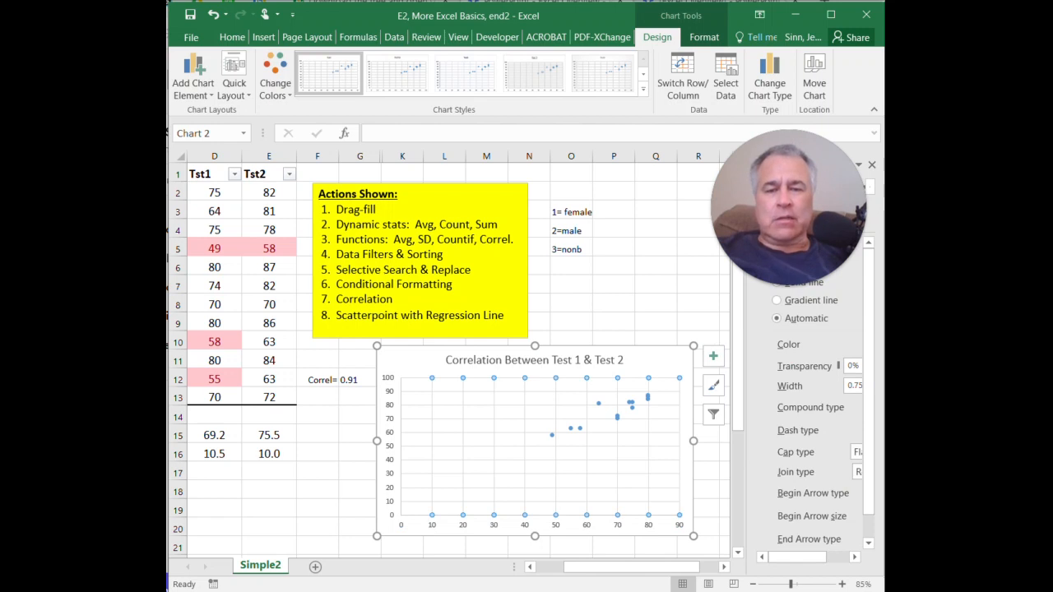
{"action": "left_click", "coordinate": [713, 357]}
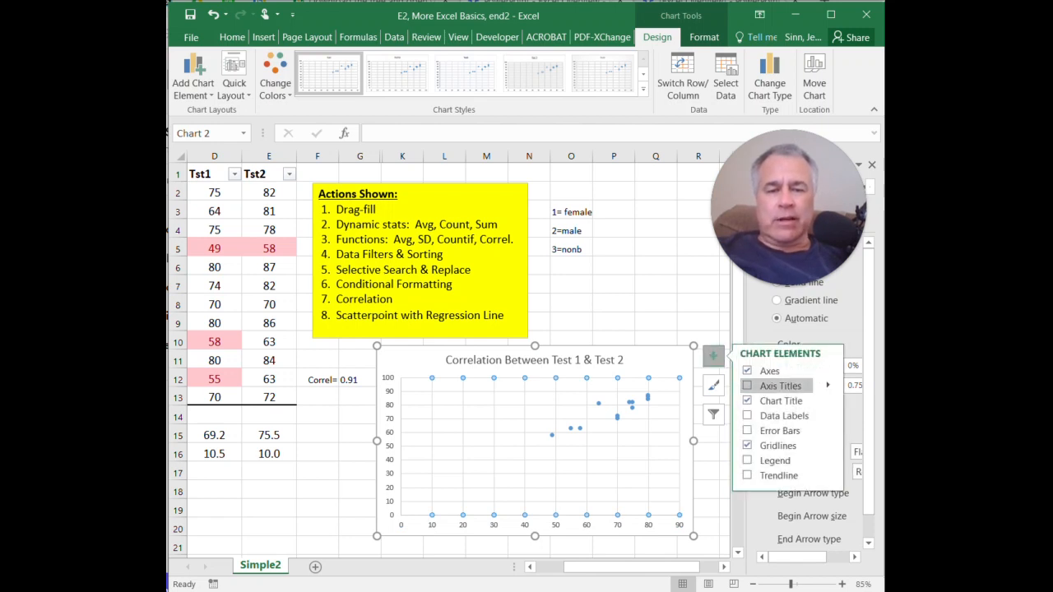
{"action": "left_click", "coordinate": [746, 385]}
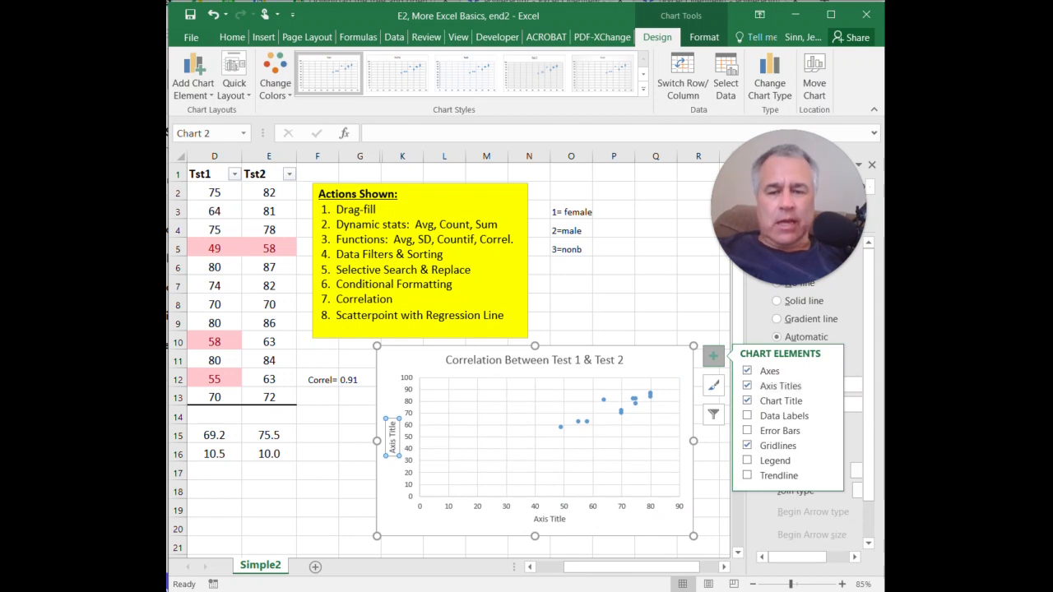
- Replace the horizontal axis title's placeholder text with "Test 1"
{"action": "left_click", "coordinate": [550, 519]}
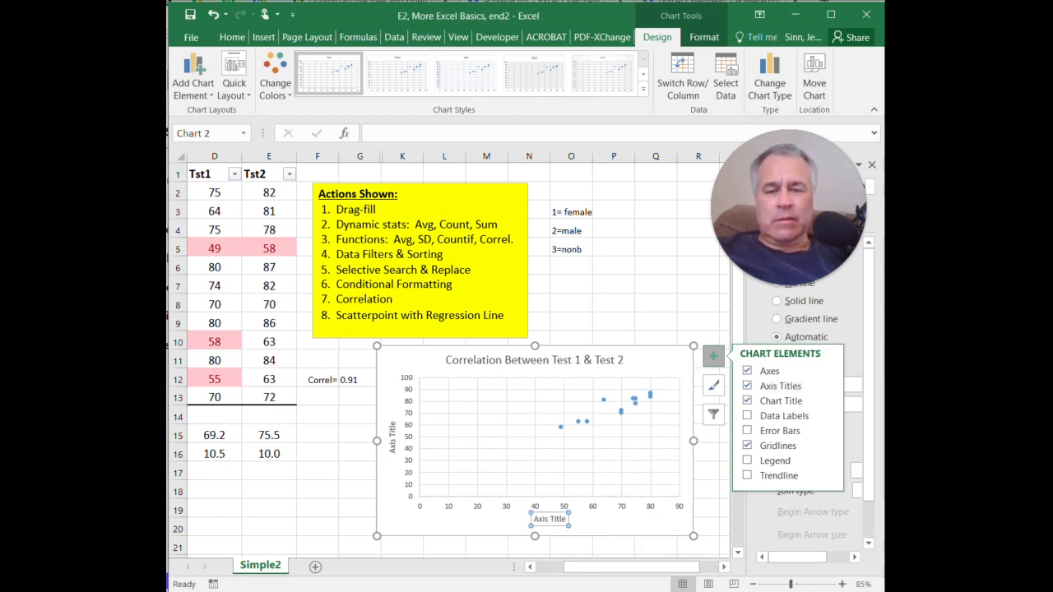
{"action": "left_click", "coordinate": [560, 519]}
{"action": "double_click", "coordinate": [559, 519]}
{"action": "left_click_drag", "start_coordinate": [550, 519], "coordinate": [532, 519]}
{"action": "type", "text": "Test 1"}
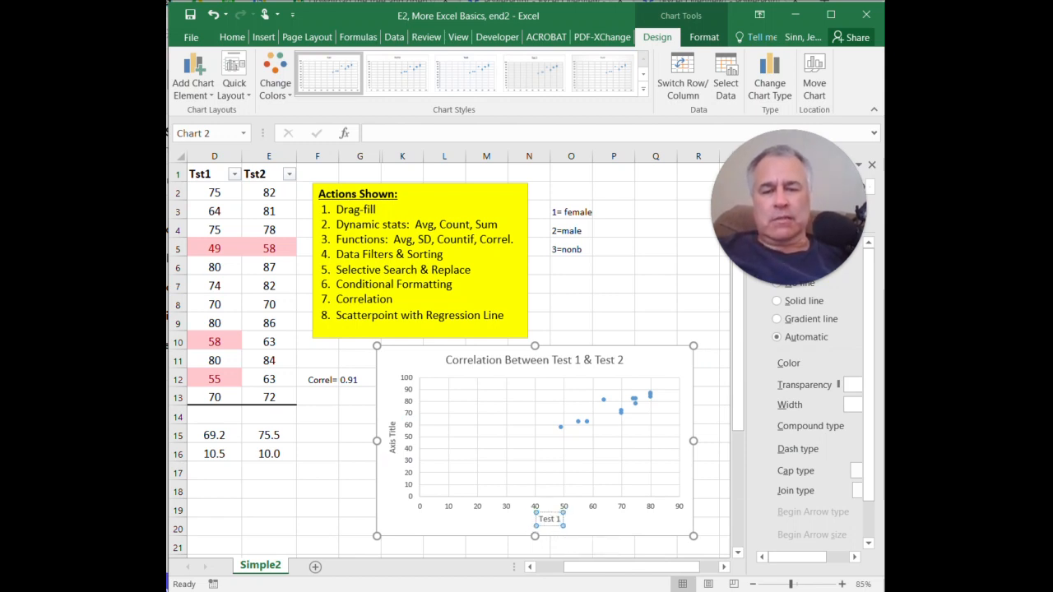
- Replace the vertical axis title's placeholder text with "Test 2", without an extra line break
{"action": "left_click", "coordinate": [392, 428]}
{"action": "double_click", "coordinate": [392, 428]}
{"action": "triple_click", "coordinate": [392, 429]}
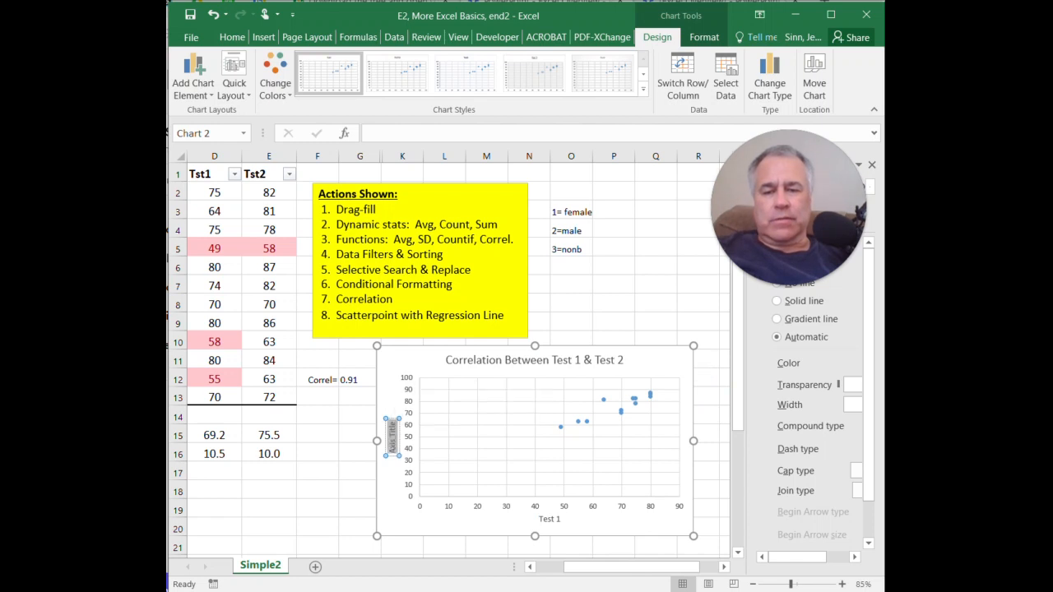
{"action": "type", "text": "Test 2"}
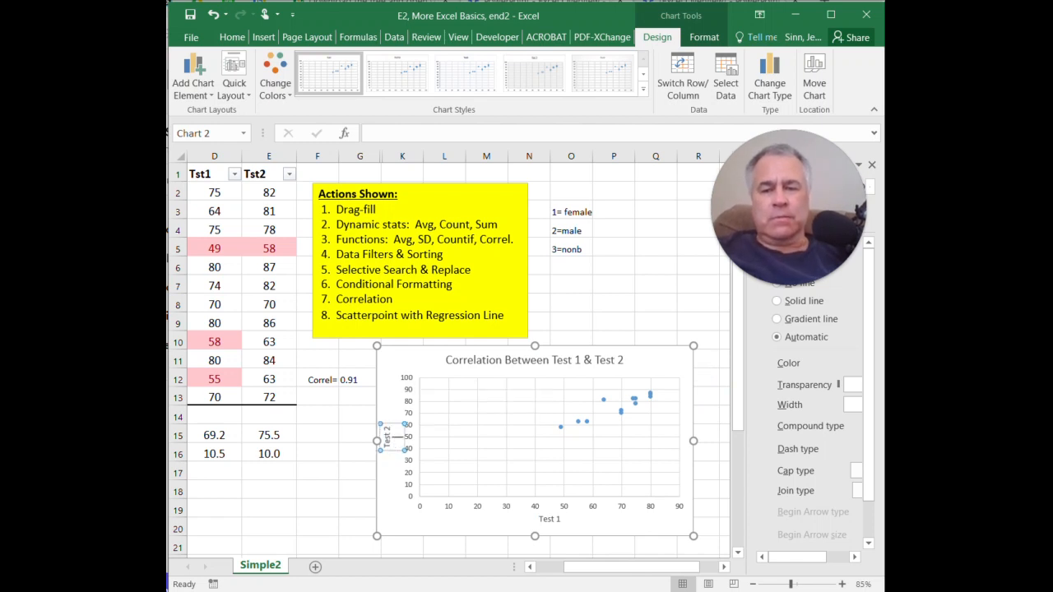
{"action": "key", "text": "BackSpace"}
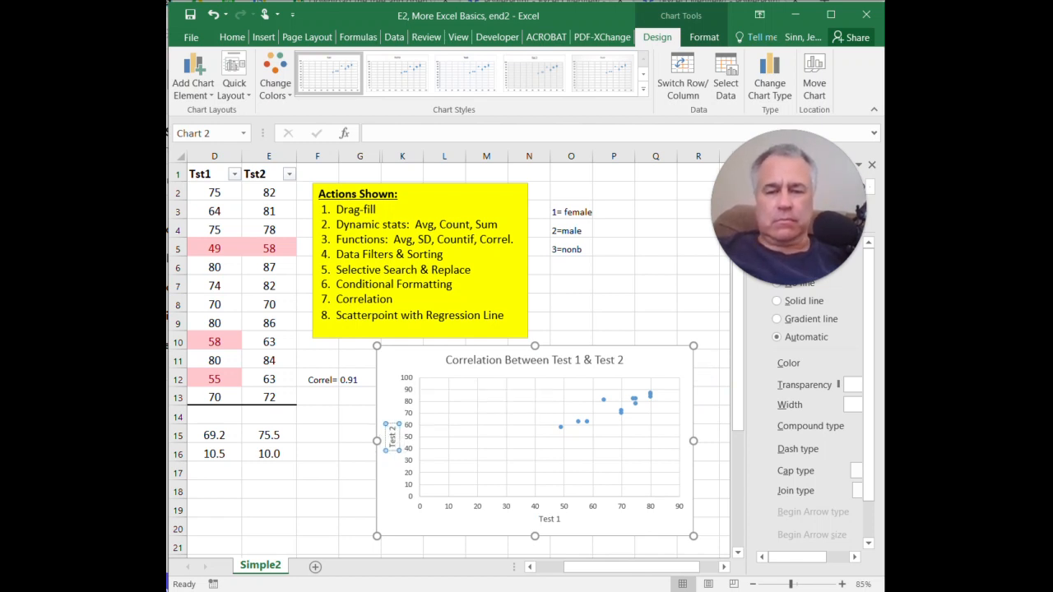
{"action": "left_click", "coordinate": [403, 519]}
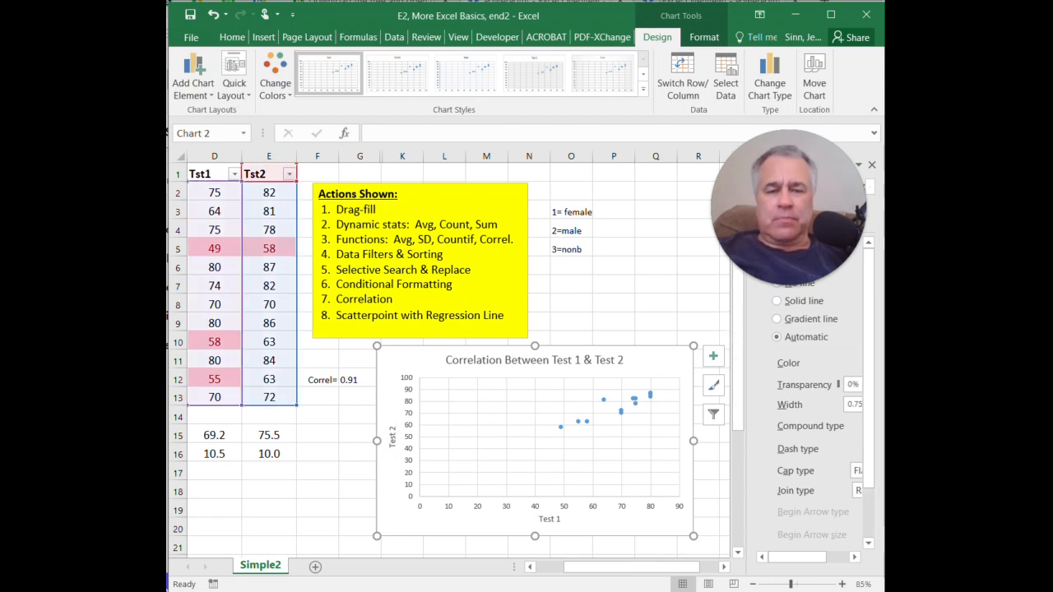
- Set the minimum bound of the scatter chart's horizontal axis to 40
{"action": "left_click_drag", "start_coordinate": [746, 361], "coordinate": [718, 362]}
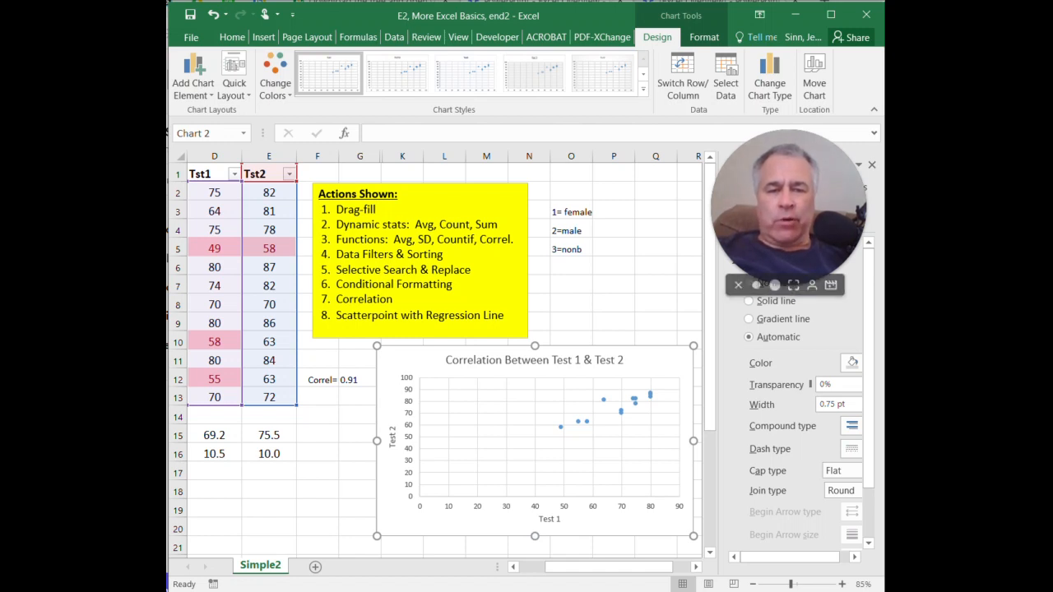
{"action": "left_click_drag", "start_coordinate": [789, 216], "coordinate": [617, 201]}
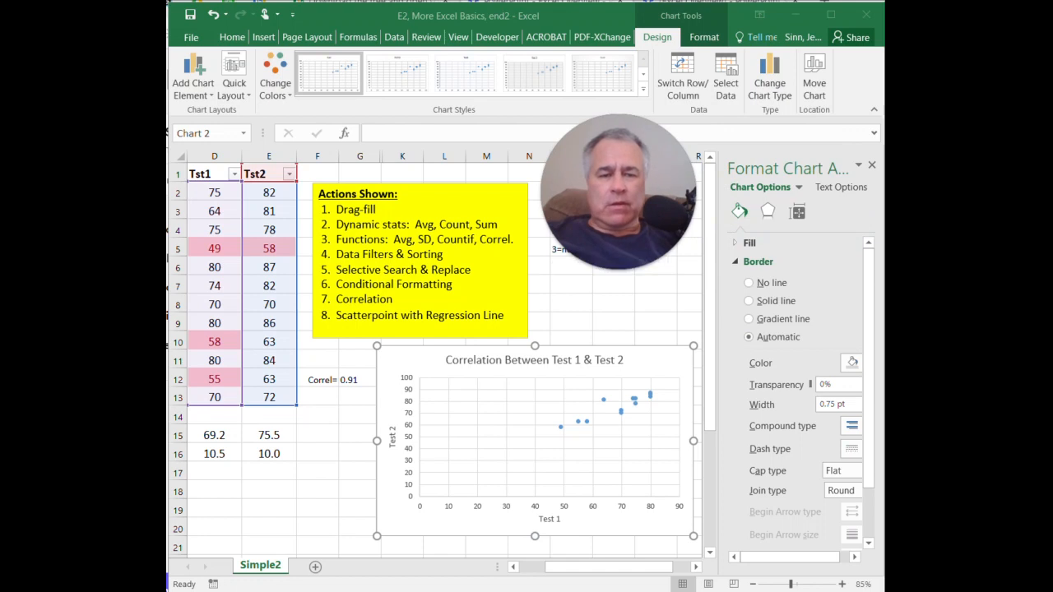
{"action": "left_click", "coordinate": [407, 436]}
{"action": "left_click", "coordinate": [796, 211]}
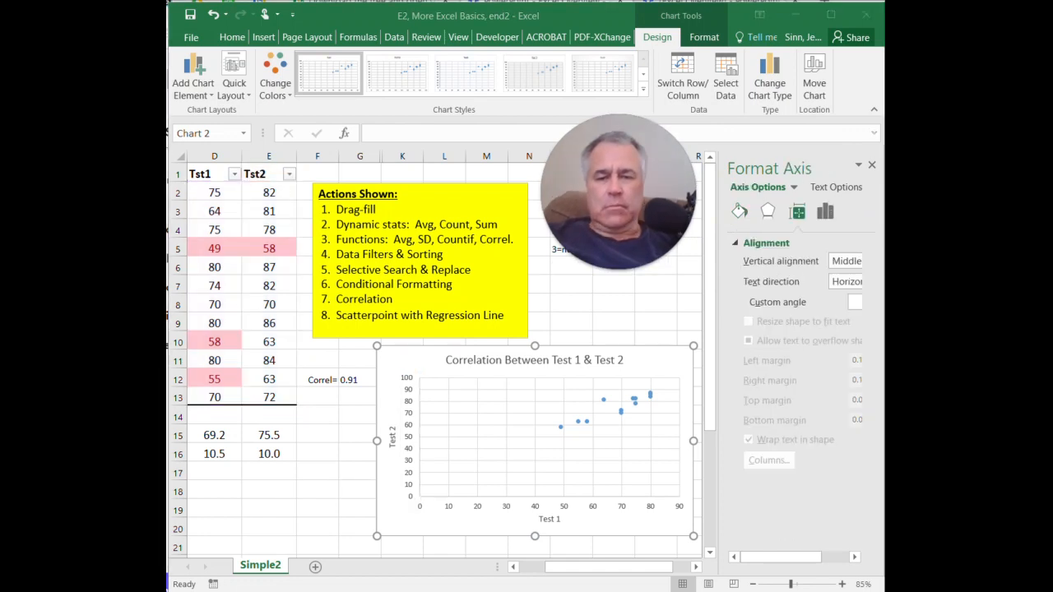
{"action": "left_click", "coordinate": [565, 505]}
{"action": "left_click", "coordinate": [565, 505]}
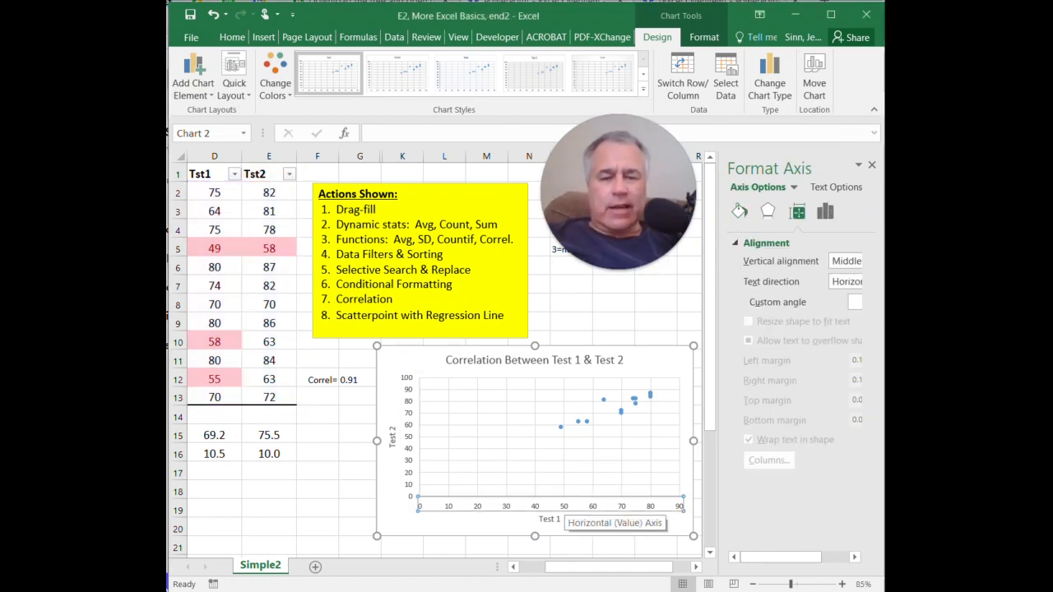
{"action": "right_click", "coordinate": [565, 505]}
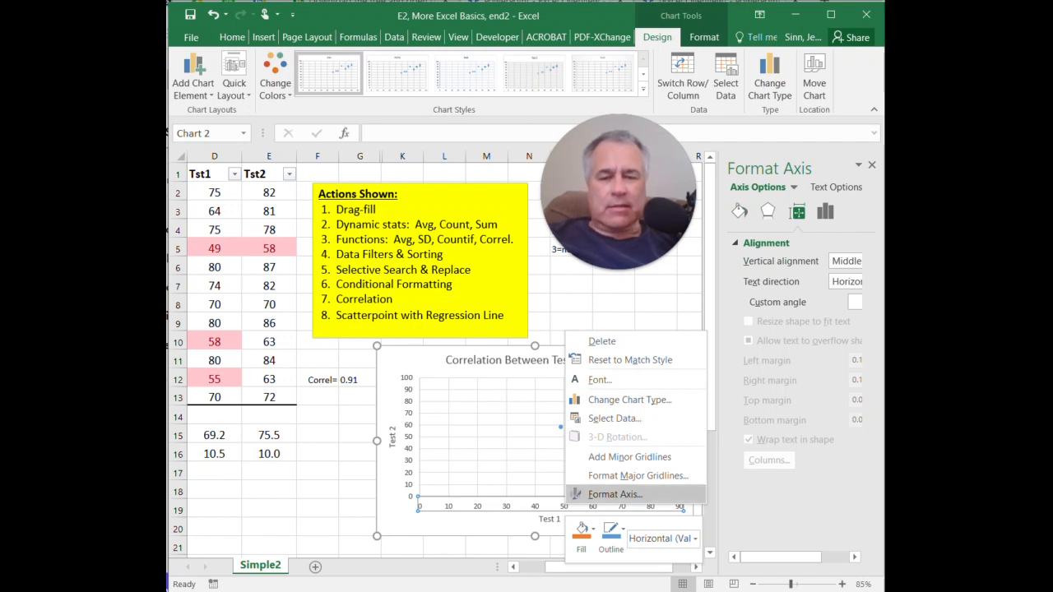
{"action": "left_click", "coordinate": [613, 494]}
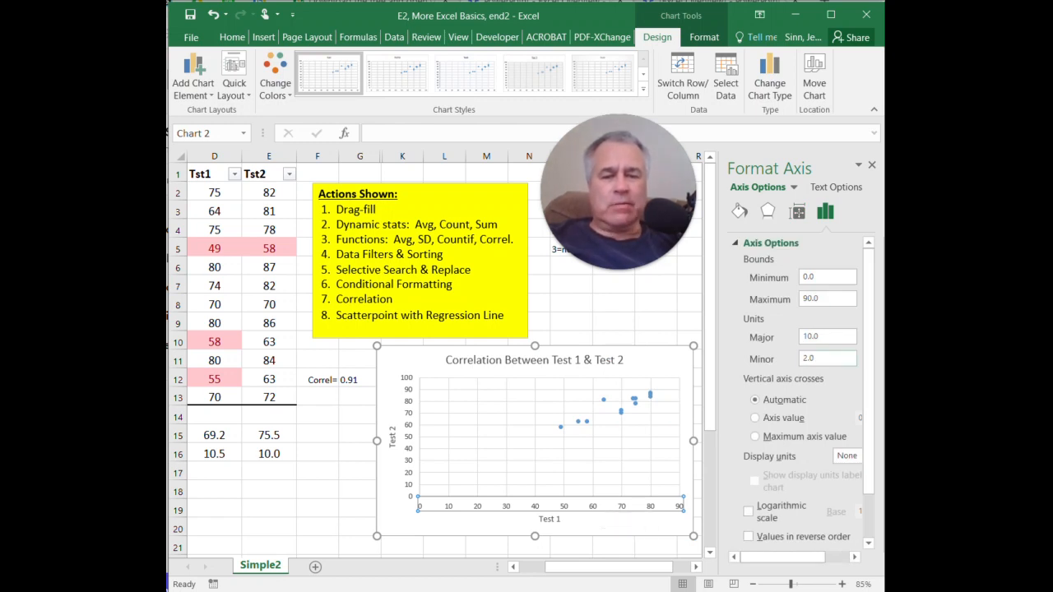
{"action": "double_click", "coordinate": [809, 277]}
{"action": "type", "text": "40"}
{"action": "key", "text": "Return"}
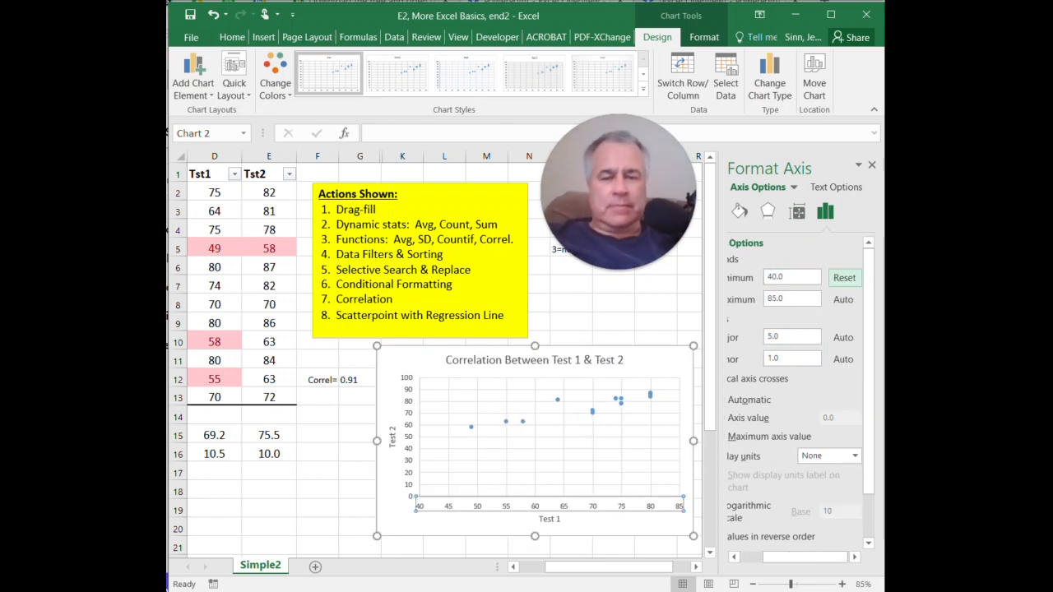
- Set the maximum bound of the chart's horizontal axis to 100
{"action": "double_click", "coordinate": [791, 299]}
{"action": "type", "text": "100"}
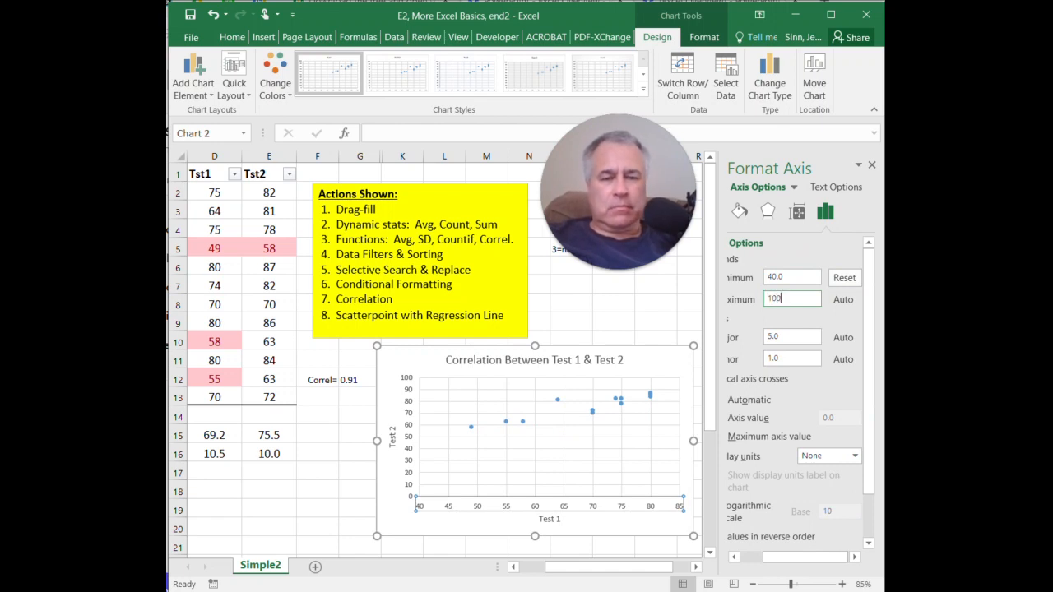
{"action": "scroll", "coordinate": [794, 387], "scroll_direction": "down", "scroll_amount": 1}
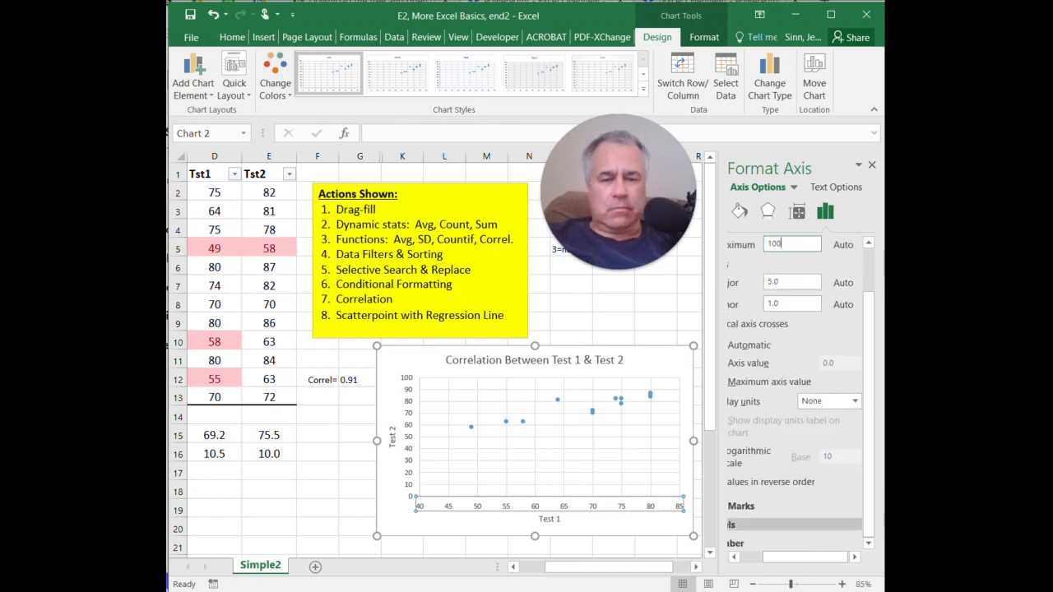
{"action": "left_click", "coordinate": [658, 463]}
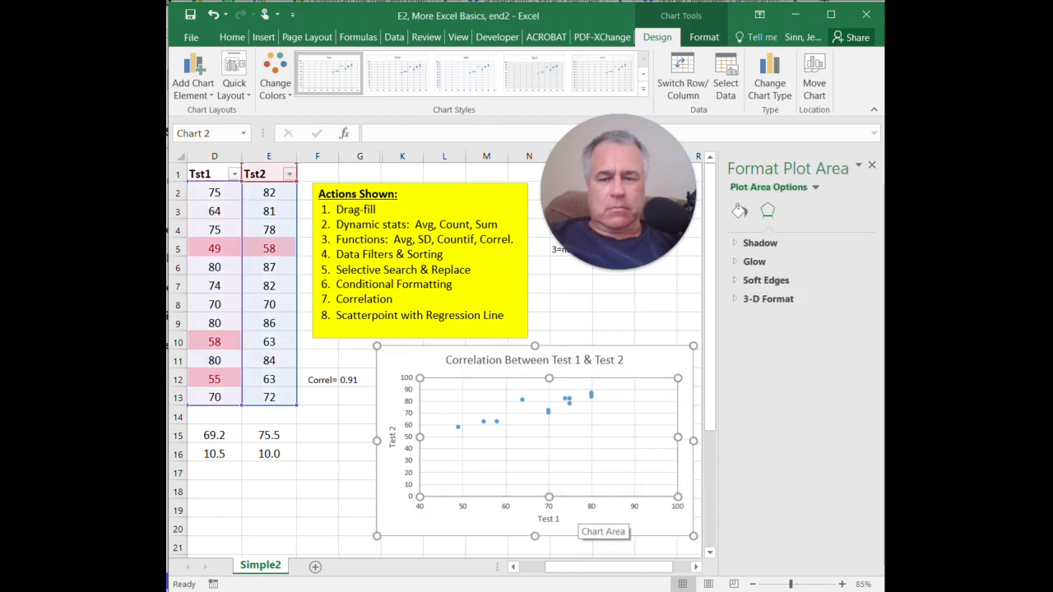
{"action": "left_click", "coordinate": [581, 516]}
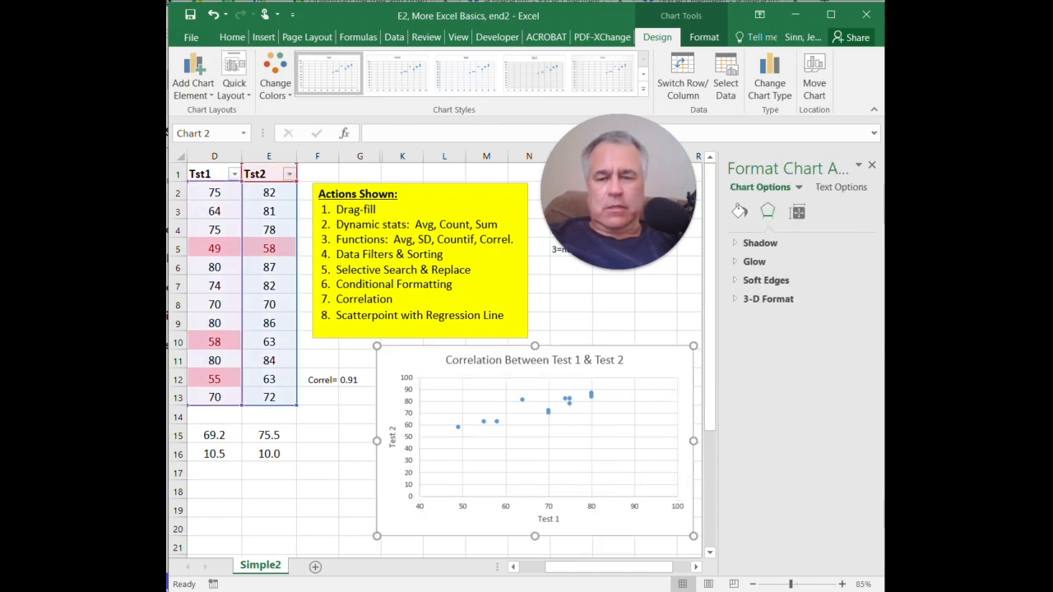
{"action": "left_click", "coordinate": [406, 405]}
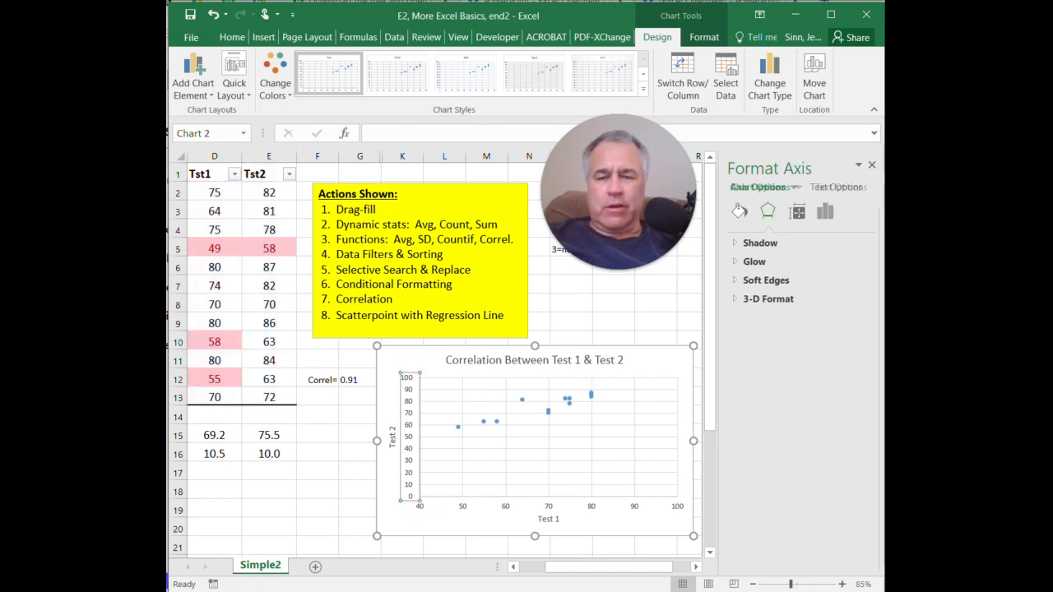
{"action": "right_click", "coordinate": [408, 403]}
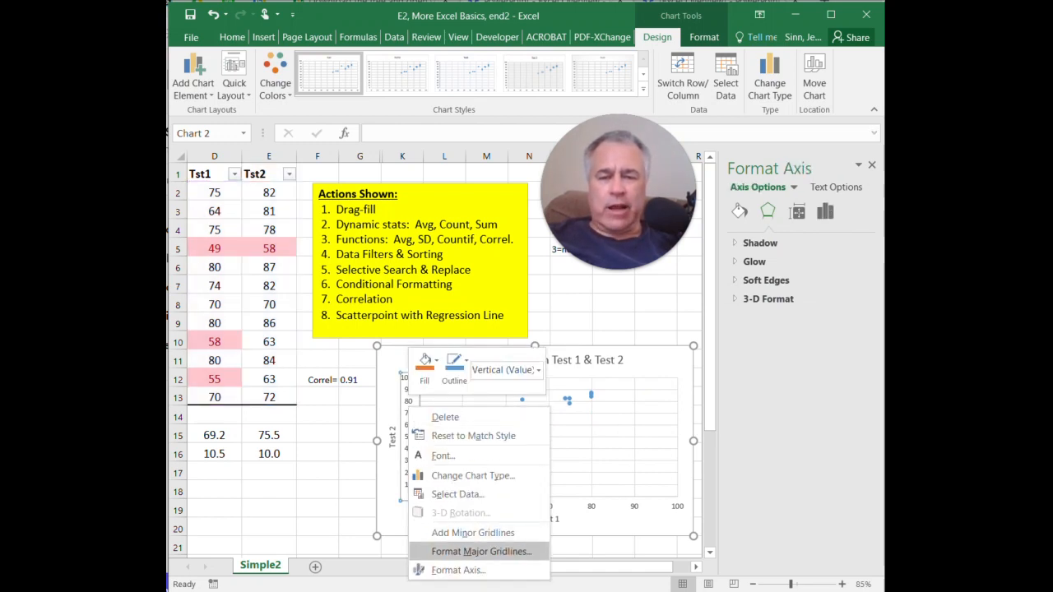
{"action": "left_click", "coordinate": [481, 551]}
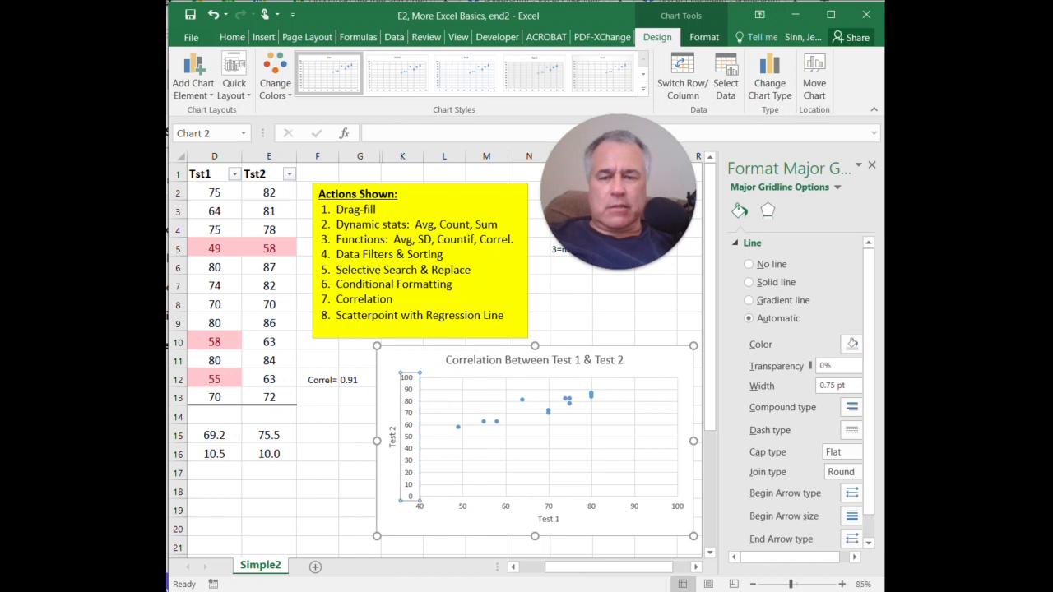
- Set the minimum bound of the scatter chart's vertical axis to 40
{"action": "left_click", "coordinate": [408, 430]}
{"action": "right_click", "coordinate": [410, 430]}
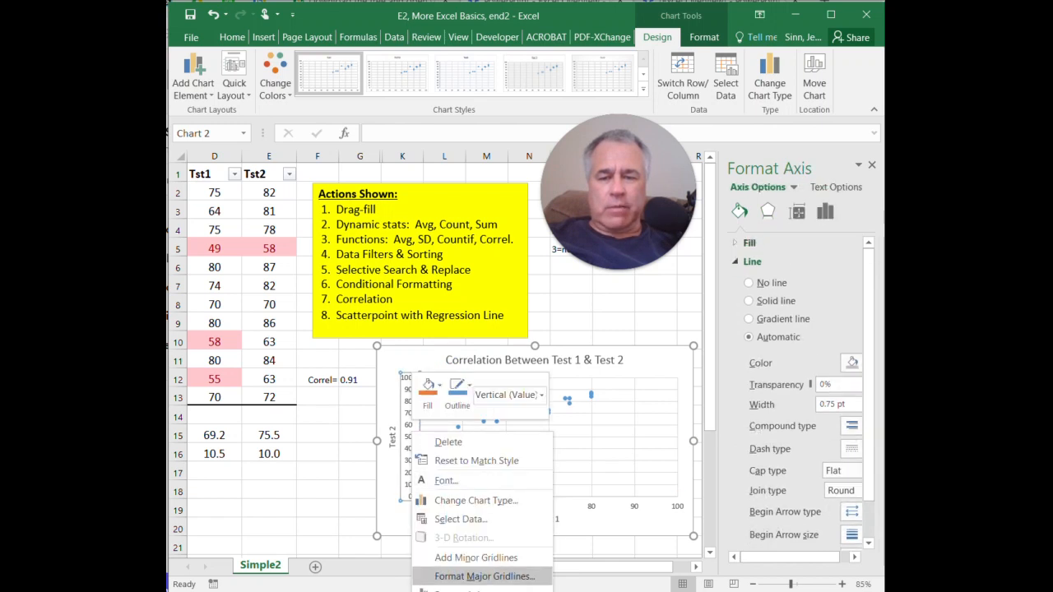
{"action": "left_click", "coordinate": [463, 590]}
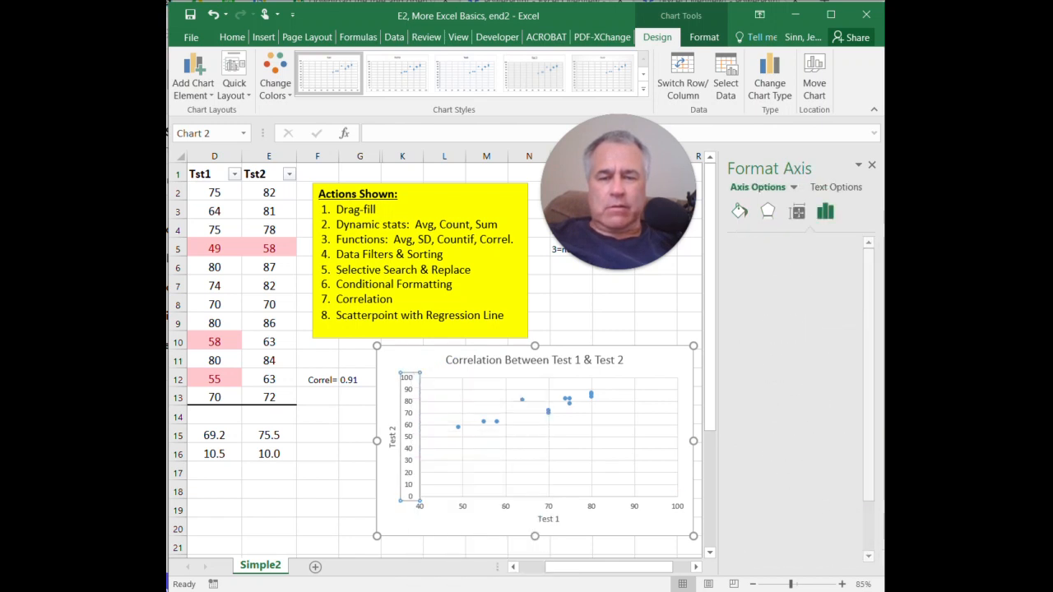
{"action": "double_click", "coordinate": [809, 277]}
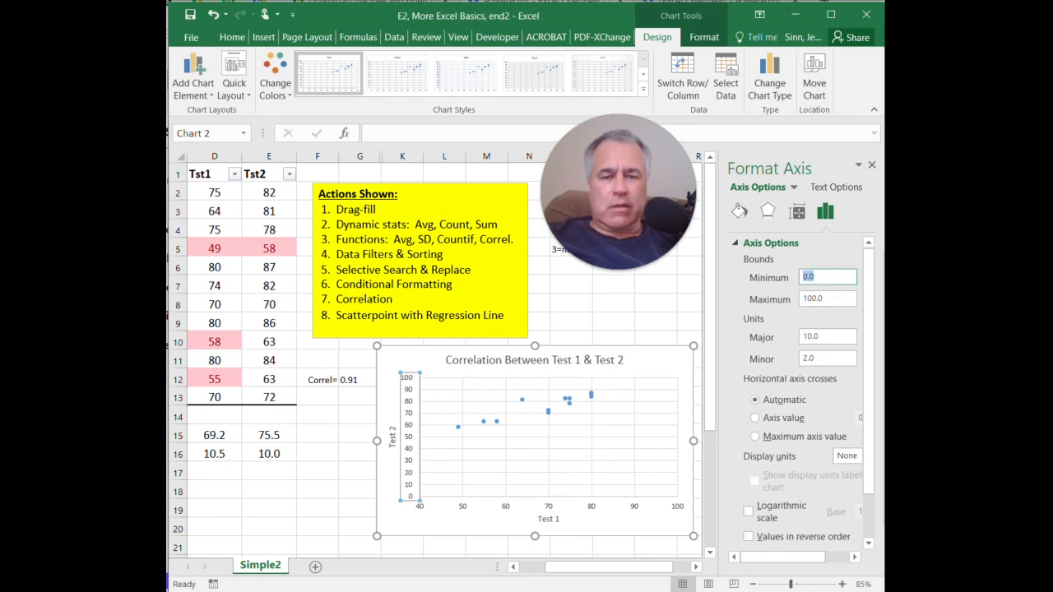
{"action": "type", "text": "40"}
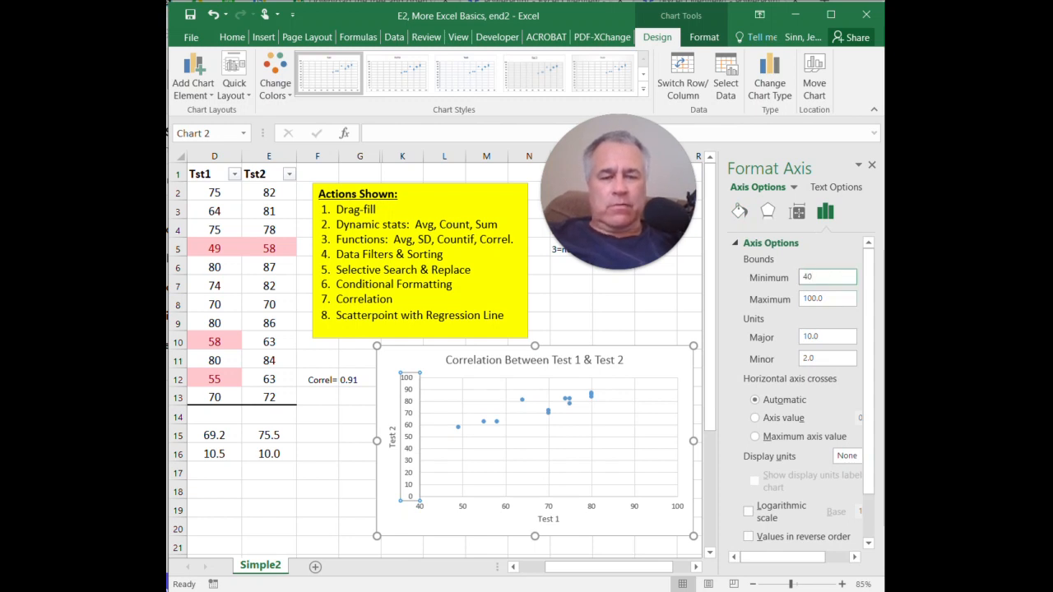
{"action": "left_click", "coordinate": [612, 455]}
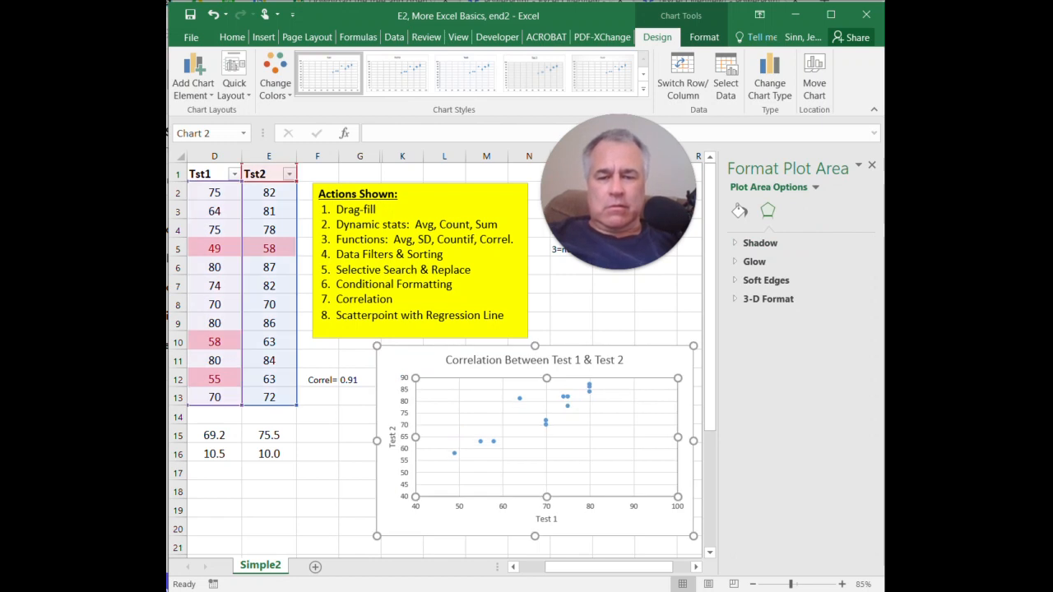
- Set the maximum bound of the scatter chart's vertical axis to 100
{"action": "left_click", "coordinate": [403, 436]}
{"action": "right_click", "coordinate": [403, 437]}
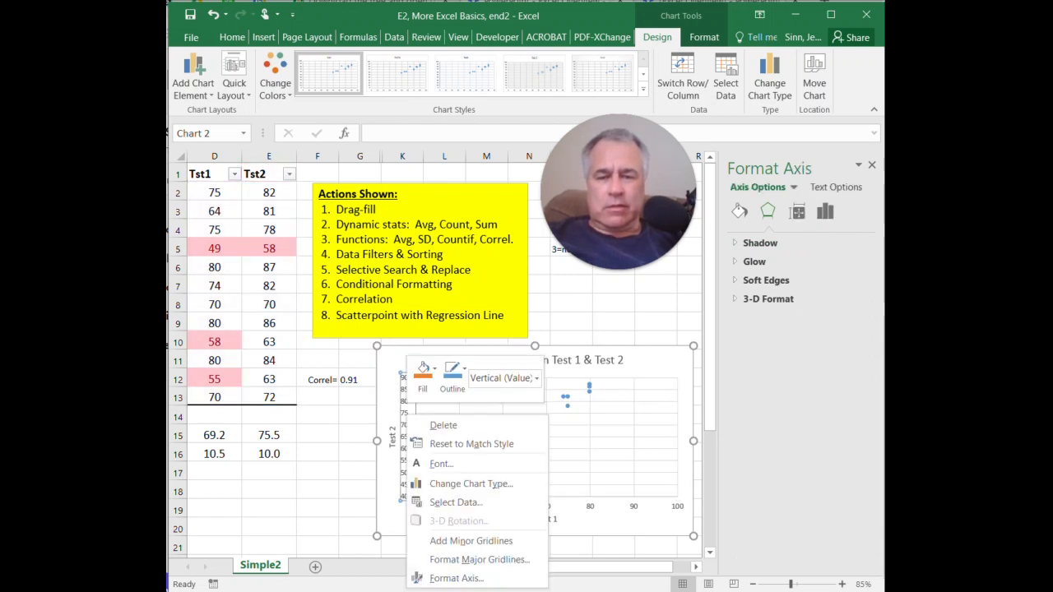
{"action": "left_click", "coordinate": [456, 578]}
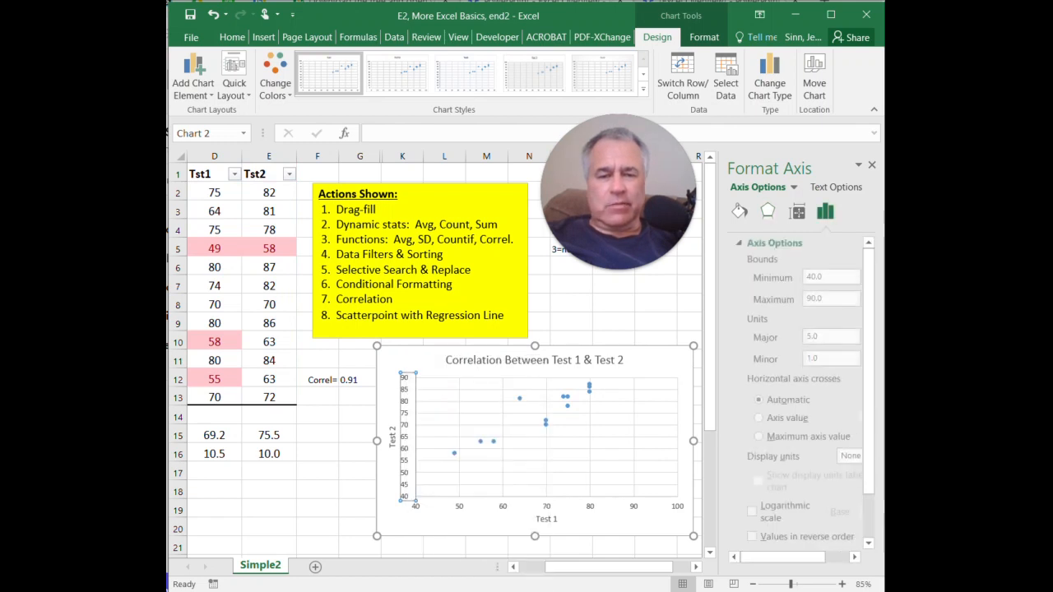
{"action": "double_click", "coordinate": [811, 299]}
{"action": "type", "text": "100"}
{"action": "key", "text": "Return"}
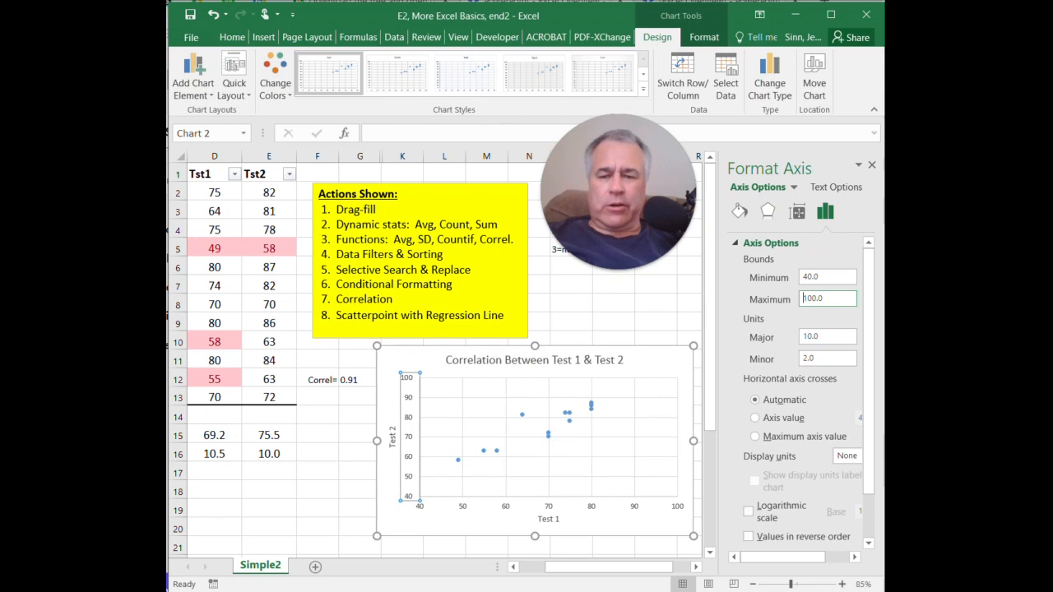
- Narrow the scatter chart's plot area from both sides, keeping its height, to give it a squarer shape
{"action": "left_click", "coordinate": [658, 360]}
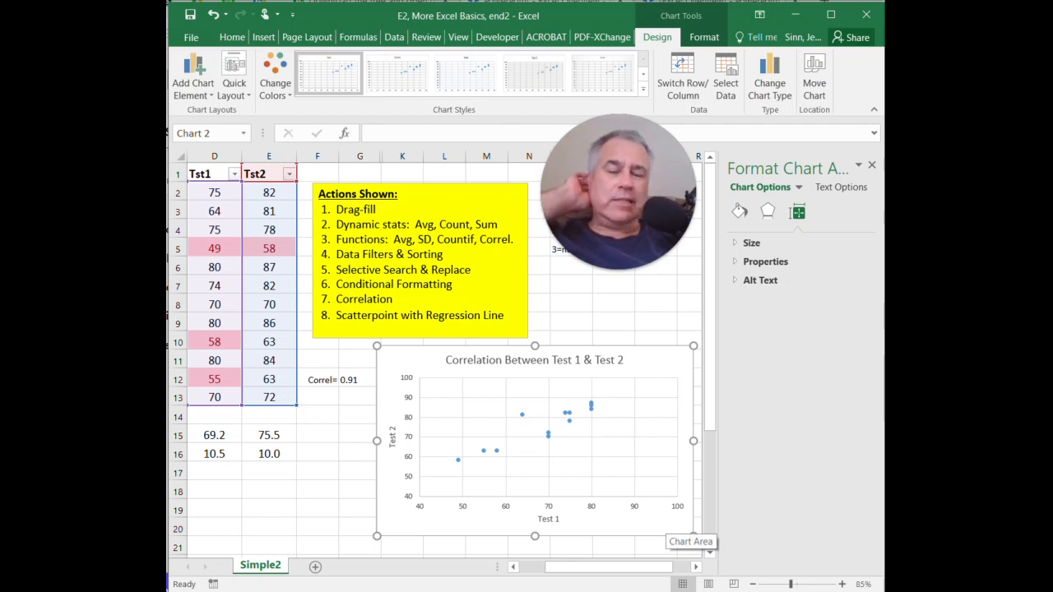
{"action": "left_click", "coordinate": [647, 466]}
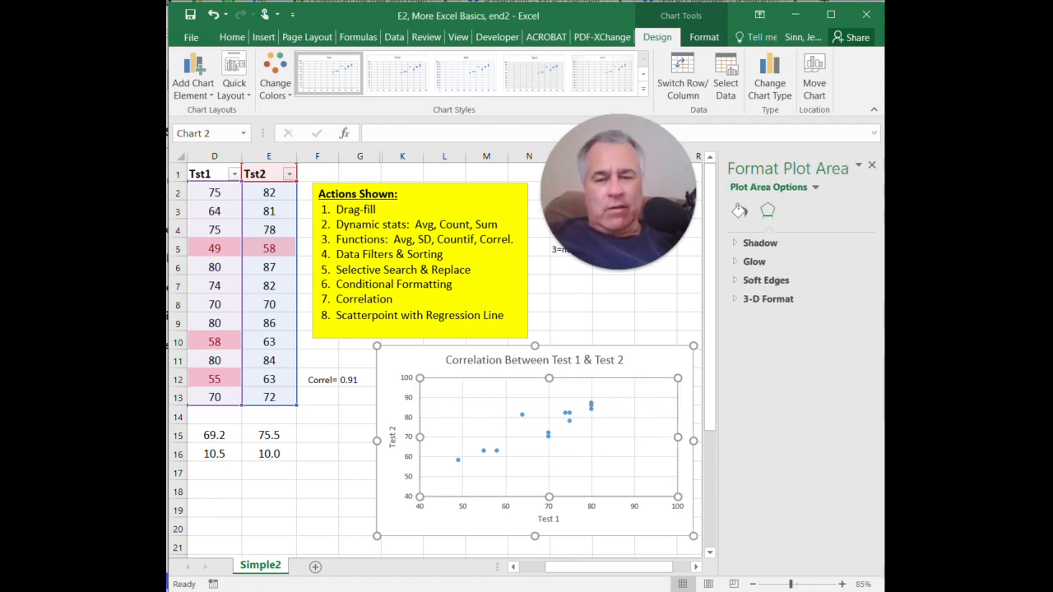
{"action": "mouse_move", "coordinate": [646, 466]}
{"action": "left_mouse_down"}
{"action": "mouse_move", "coordinate": [625, 464]}
{"action": "mouse_move", "coordinate": [645, 464]}
{"action": "mouse_move", "coordinate": [641, 435]}
{"action": "mouse_move", "coordinate": [619, 435]}
{"action": "mouse_move", "coordinate": [643, 466]}
{"action": "left_mouse_up"}
{"action": "key", "text": "Escape"}
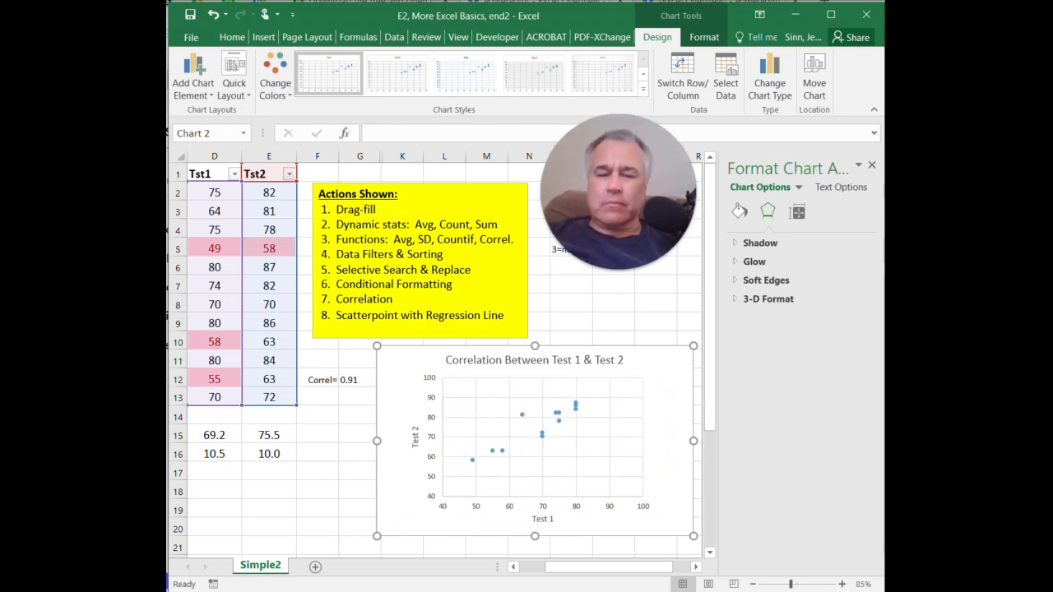
- Add a linear trendline to the Tst2 data series in the scatter chart
{"action": "left_click", "coordinate": [557, 417]}
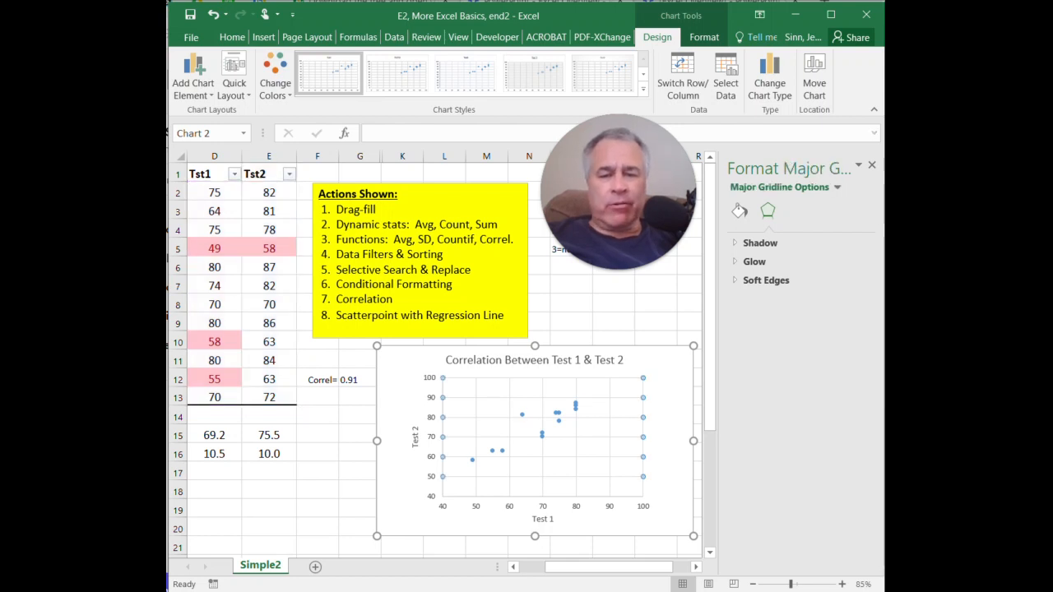
{"action": "left_click", "coordinate": [556, 413]}
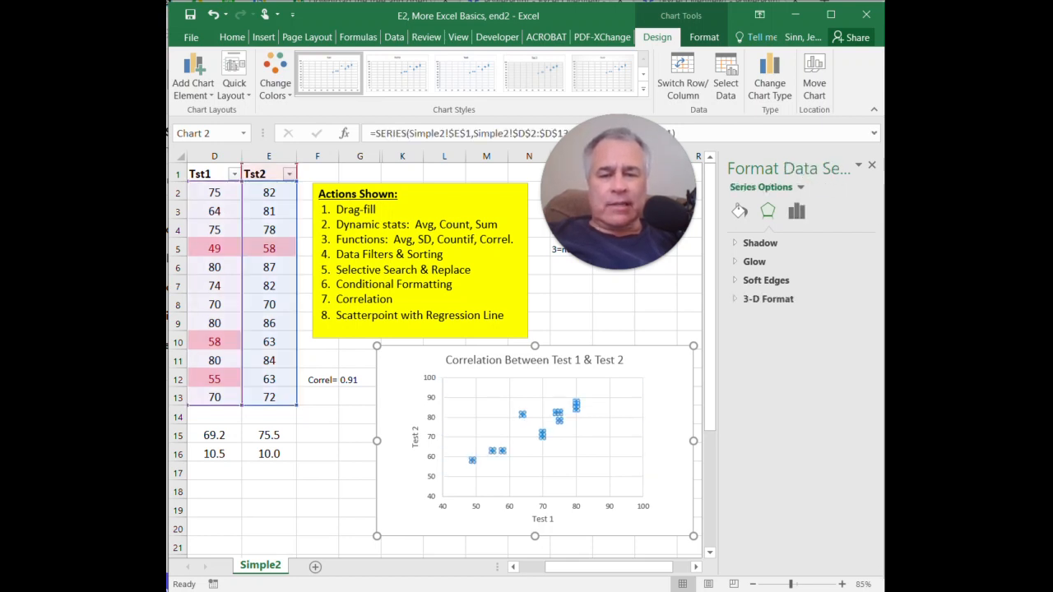
{"action": "right_click", "coordinate": [556, 413]}
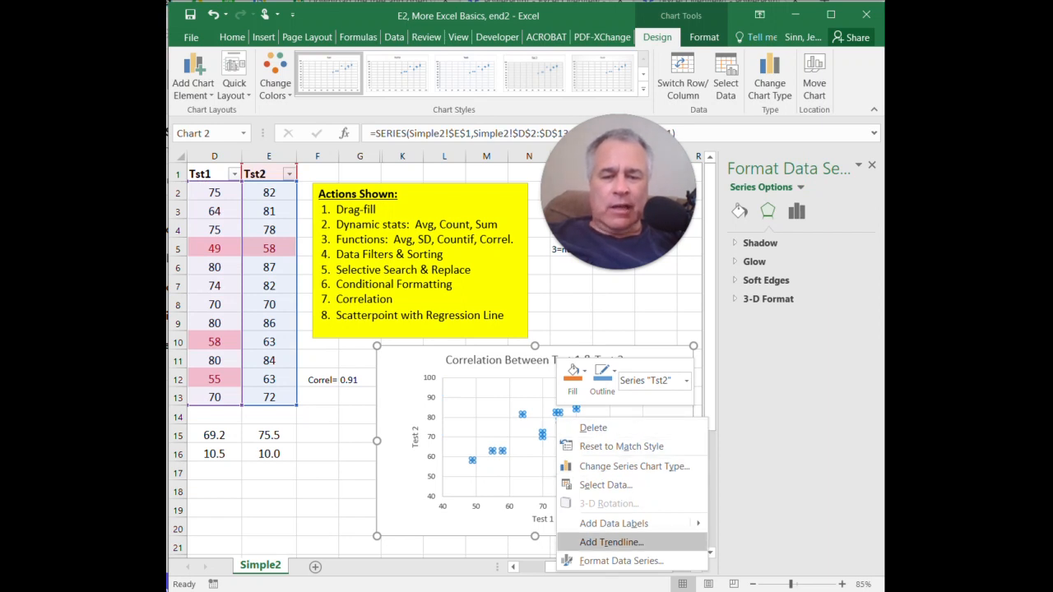
{"action": "left_click", "coordinate": [611, 542]}
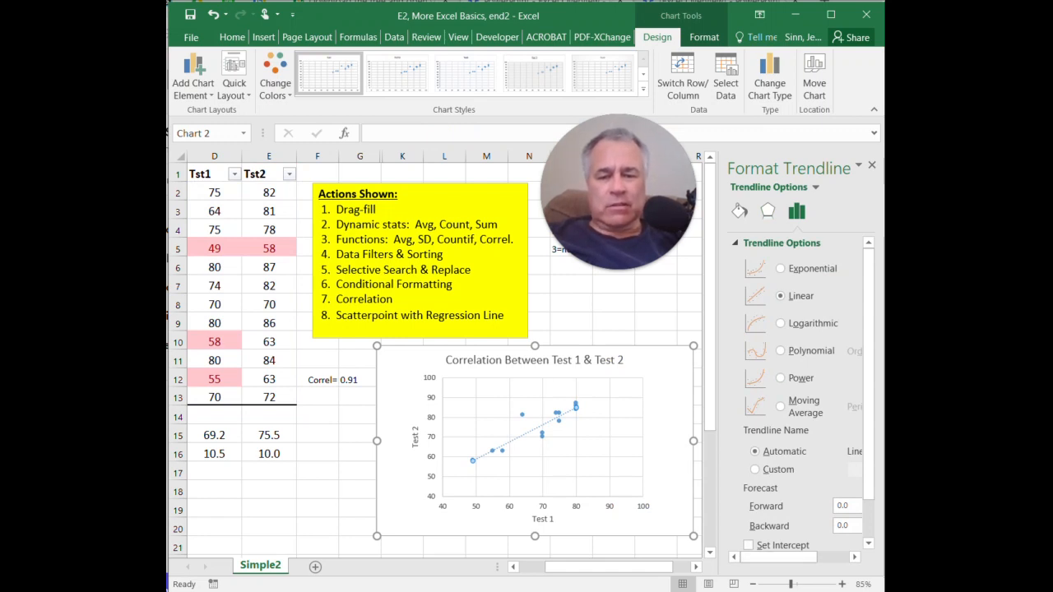
{"action": "left_click", "coordinate": [668, 444]}
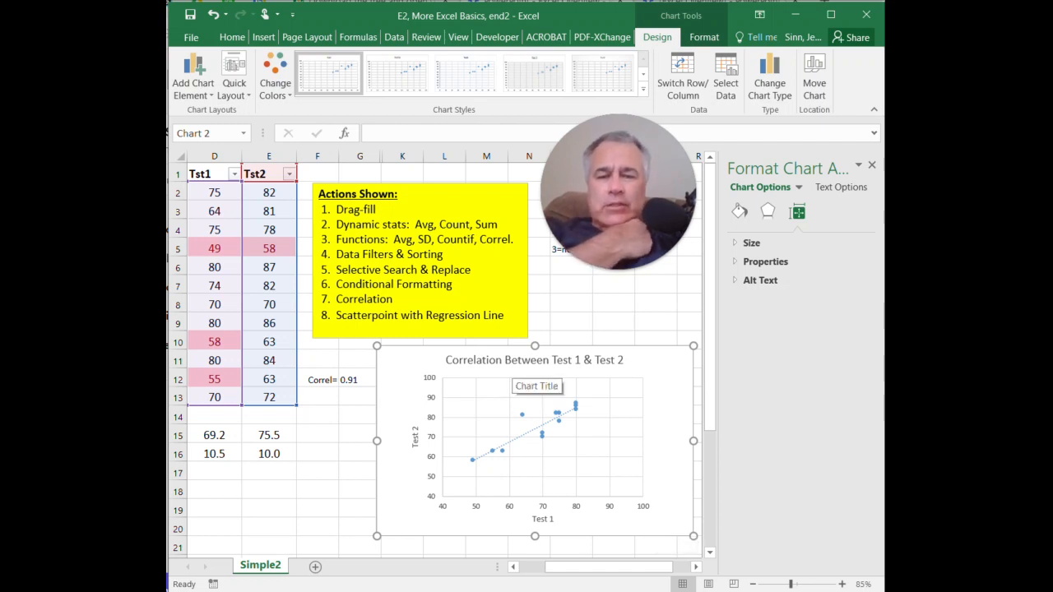
- Examine the scatter chart's available chart elements, preset styles, and series filter options without changing any of them
{"action": "left_click", "coordinate": [531, 386]}
{"action": "left_click", "coordinate": [664, 372]}
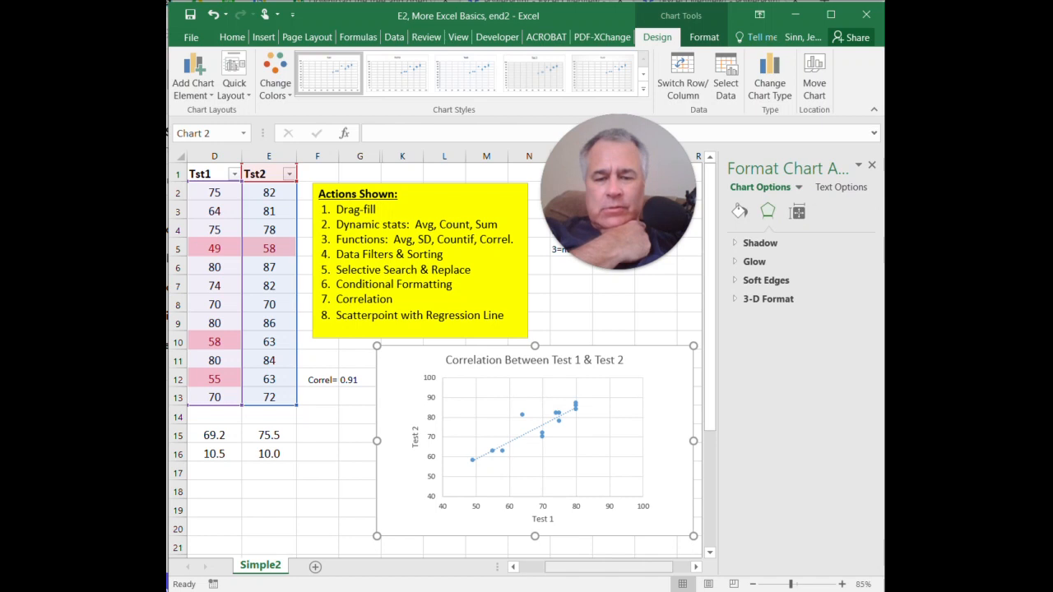
{"action": "left_click_drag", "start_coordinate": [609, 566], "coordinate": [627, 566]}
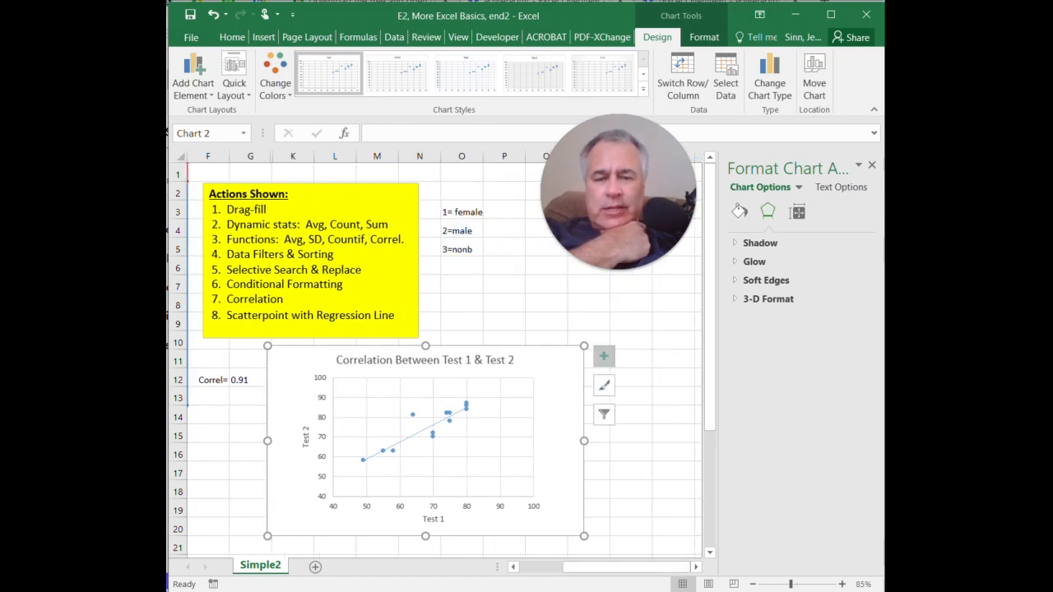
{"action": "left_click", "coordinate": [603, 356]}
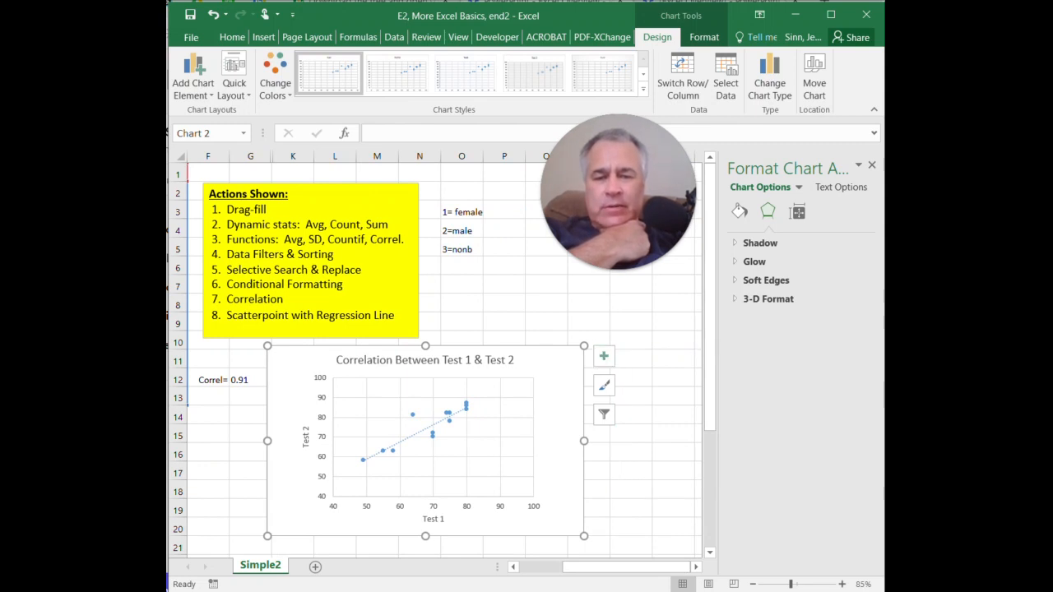
{"action": "left_click", "coordinate": [604, 356]}
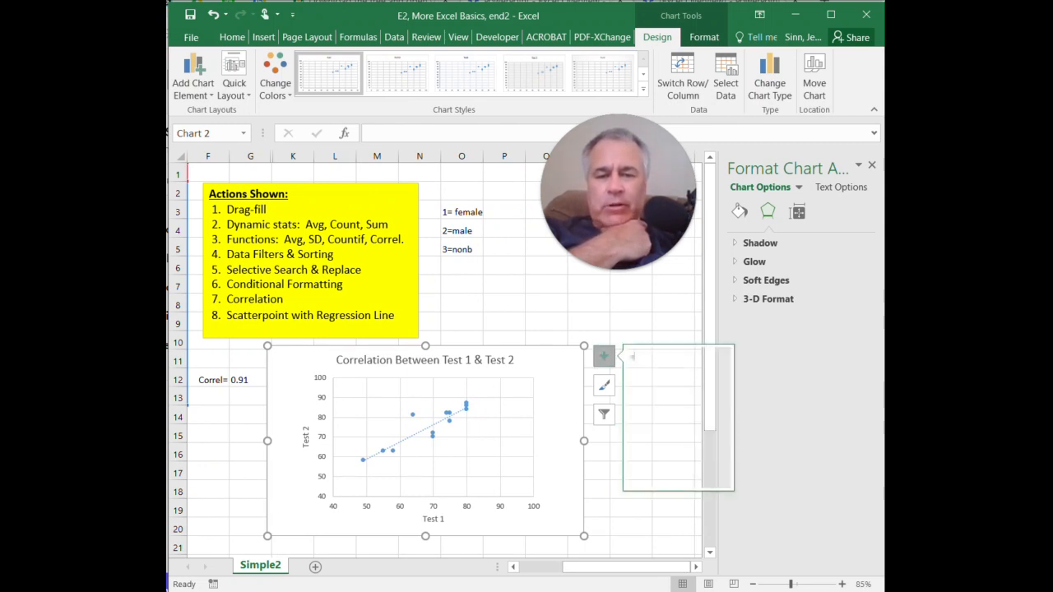
{"action": "left_click", "coordinate": [510, 411]}
{"action": "left_click", "coordinate": [604, 356]}
{"action": "left_click", "coordinate": [631, 359]}
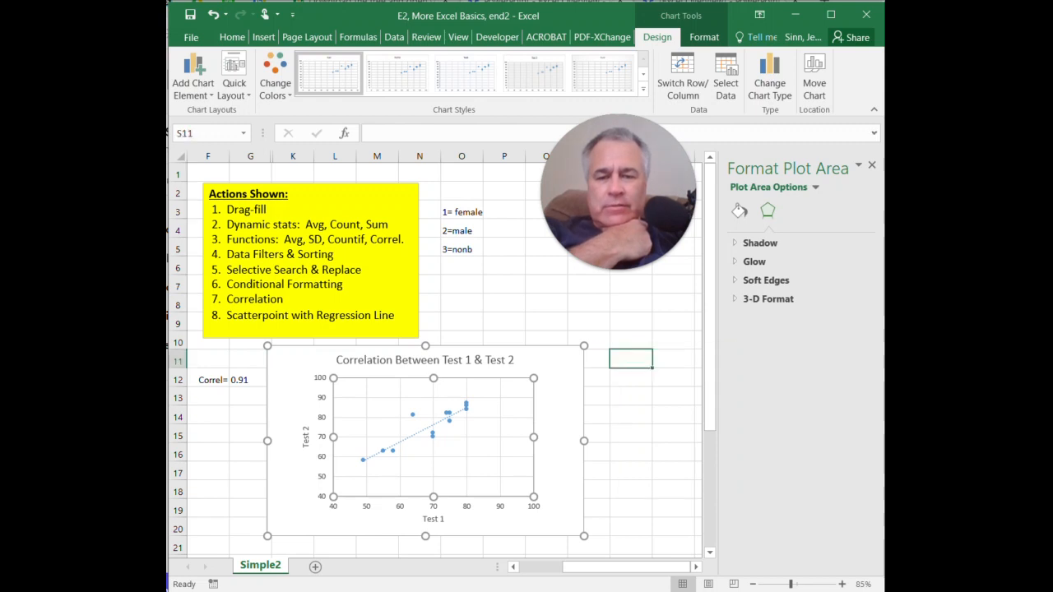
{"action": "left_click", "coordinate": [595, 379]}
{"action": "left_click", "coordinate": [568, 380]}
{"action": "left_click", "coordinate": [603, 356]}
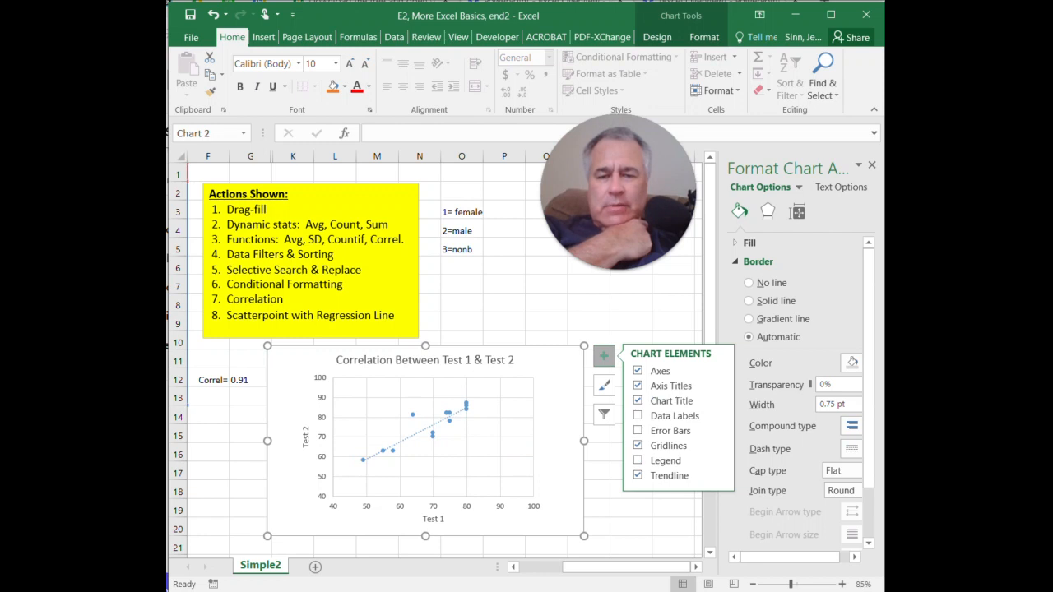
{"action": "left_click", "coordinate": [604, 384]}
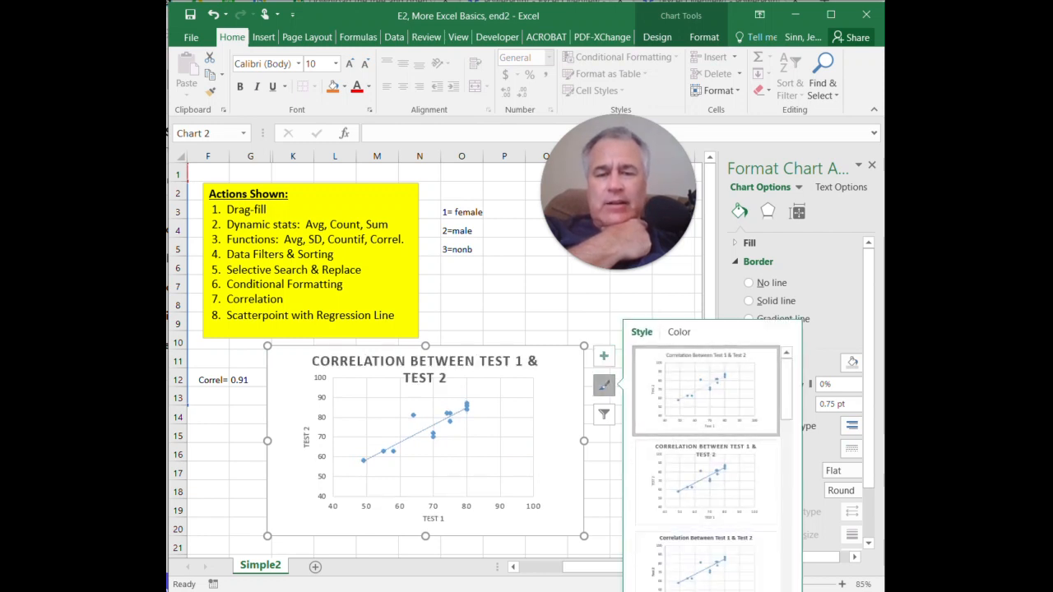
{"action": "left_click", "coordinate": [604, 413]}
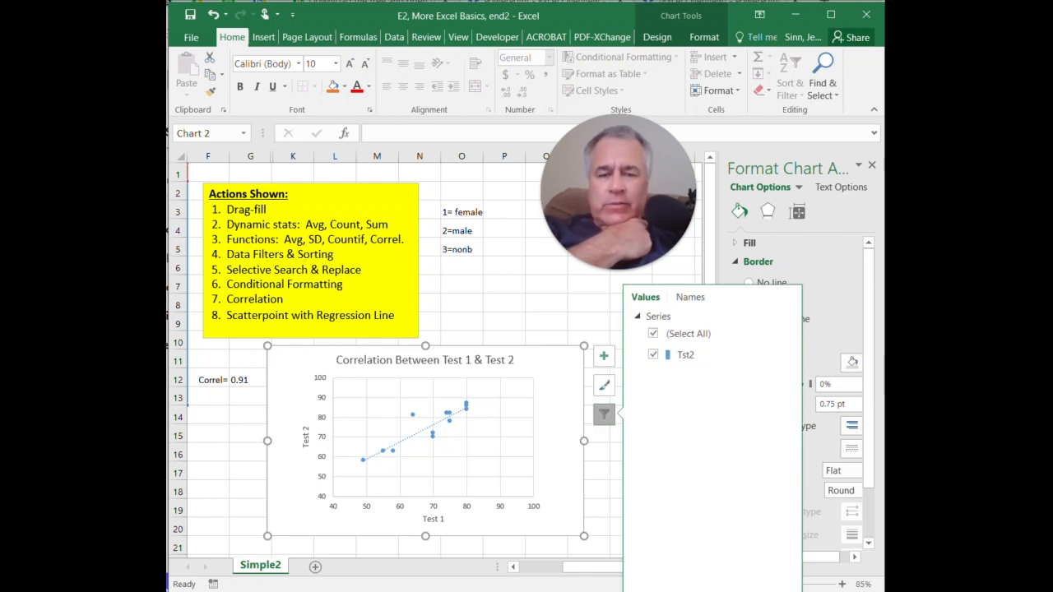
- Deselect the chart and close the formatting options, showing the whole data table beside the finished chart
{"action": "left_click", "coordinate": [598, 470]}
{"action": "left_click_drag", "start_coordinate": [623, 566], "coordinate": [578, 566]}
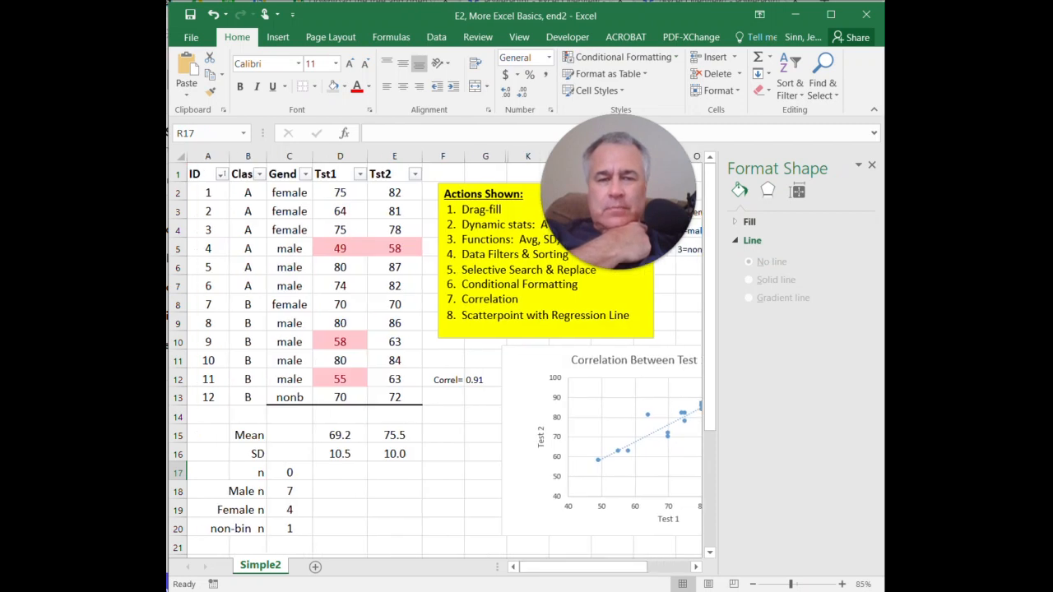
{"action": "left_click", "coordinate": [872, 166]}
{"action": "left_click_drag", "start_coordinate": [619, 198], "coordinate": [782, 242]}
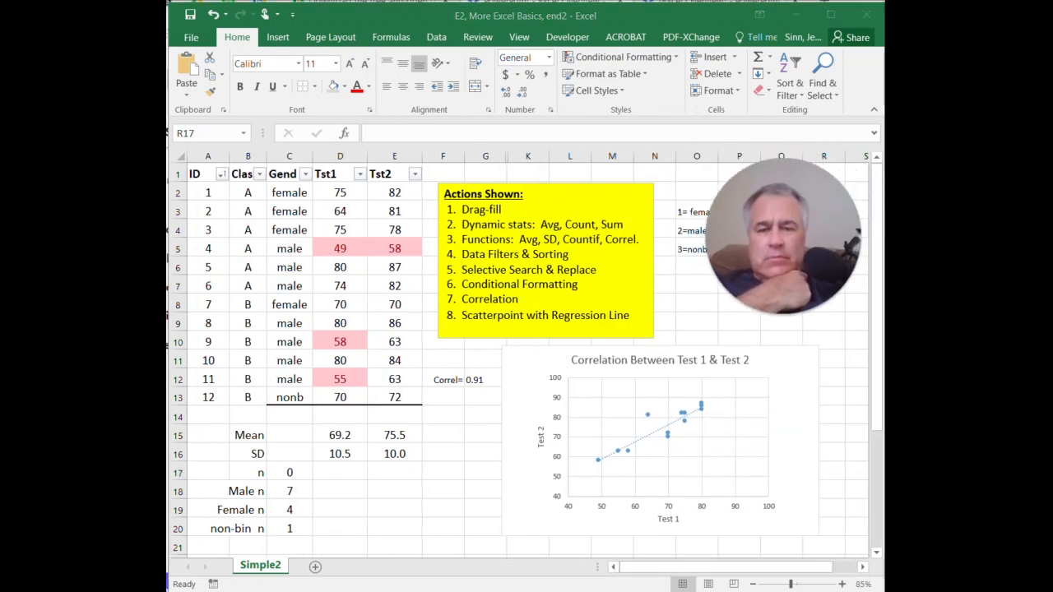